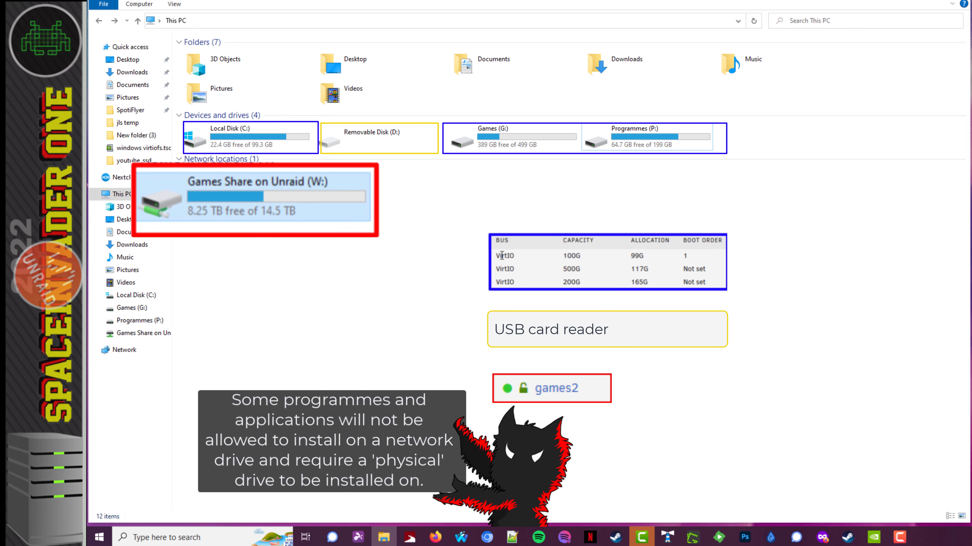
Launch the GOG GALAXY setup and check which drives its destination folder browser offers, selecting Local Disk (C:).
click(249, 180)
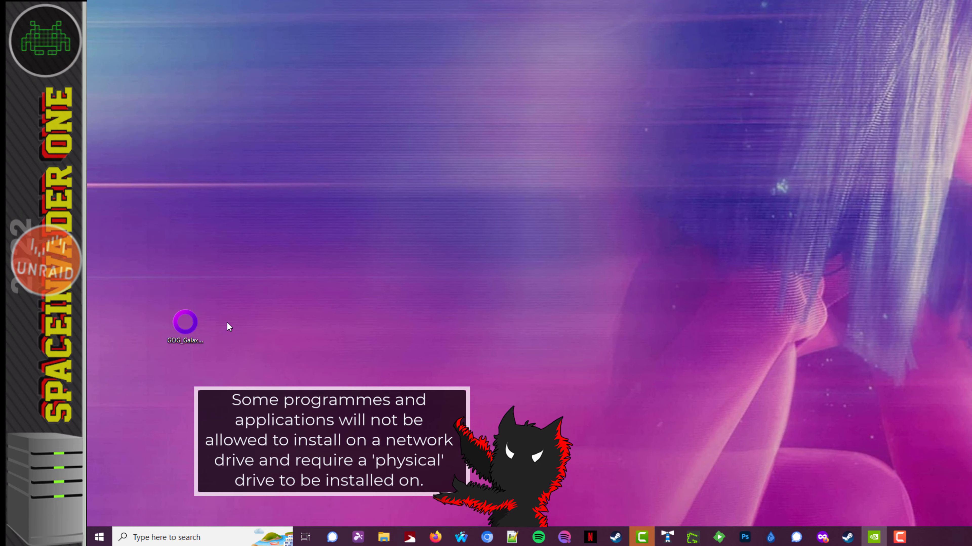
double_click(185, 324)
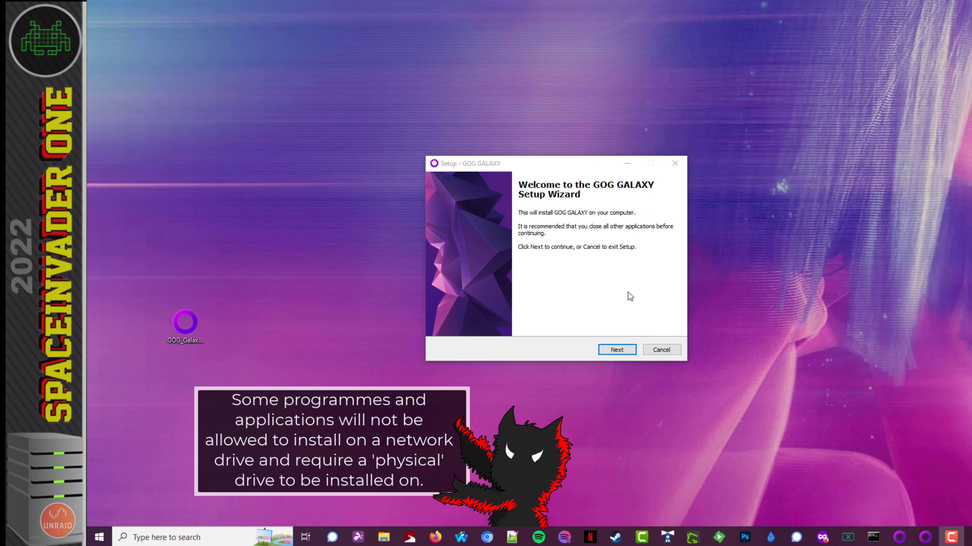
click(617, 350)
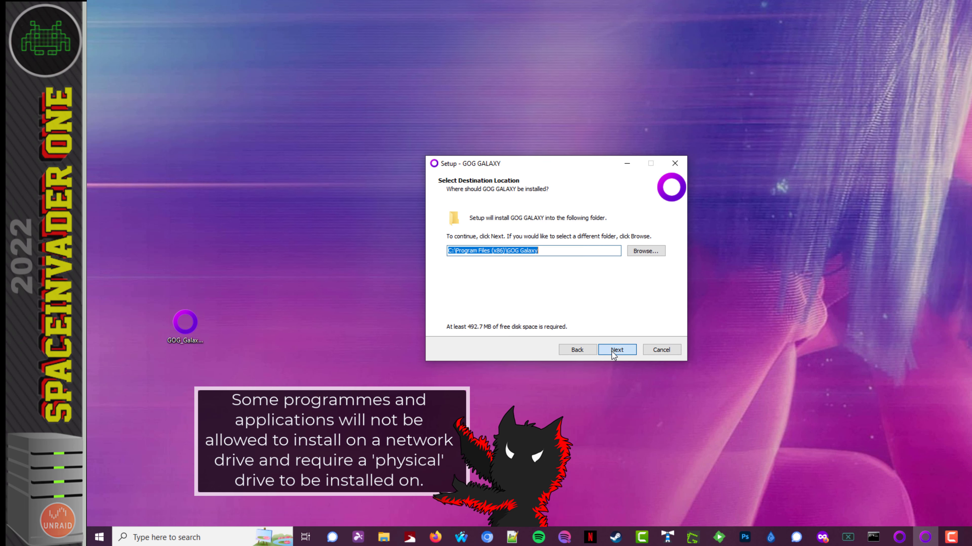
click(645, 251)
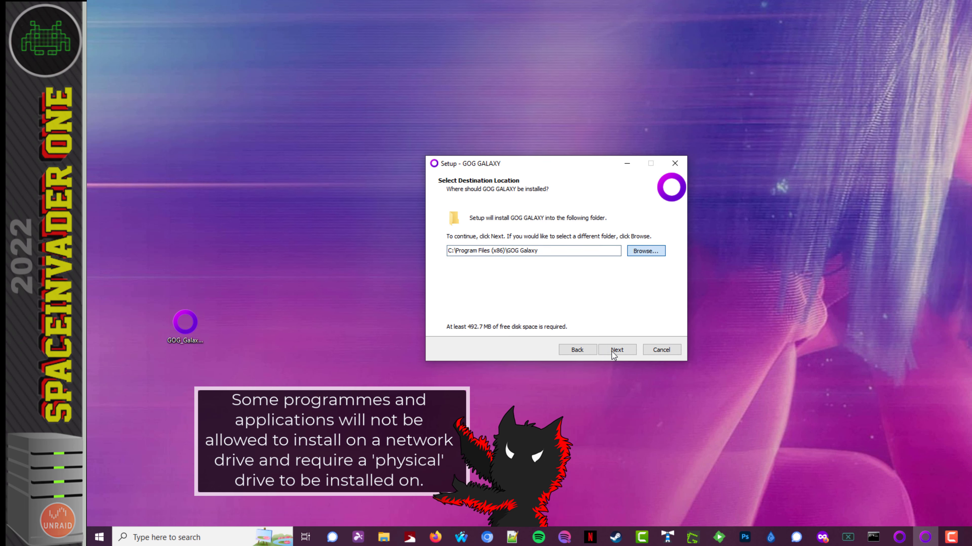
click(511, 227)
click(520, 236)
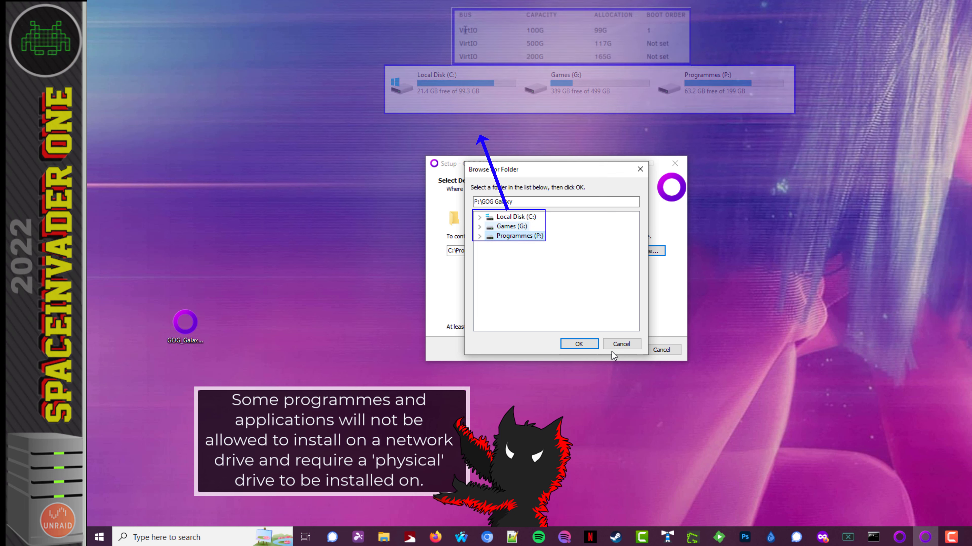
click(516, 217)
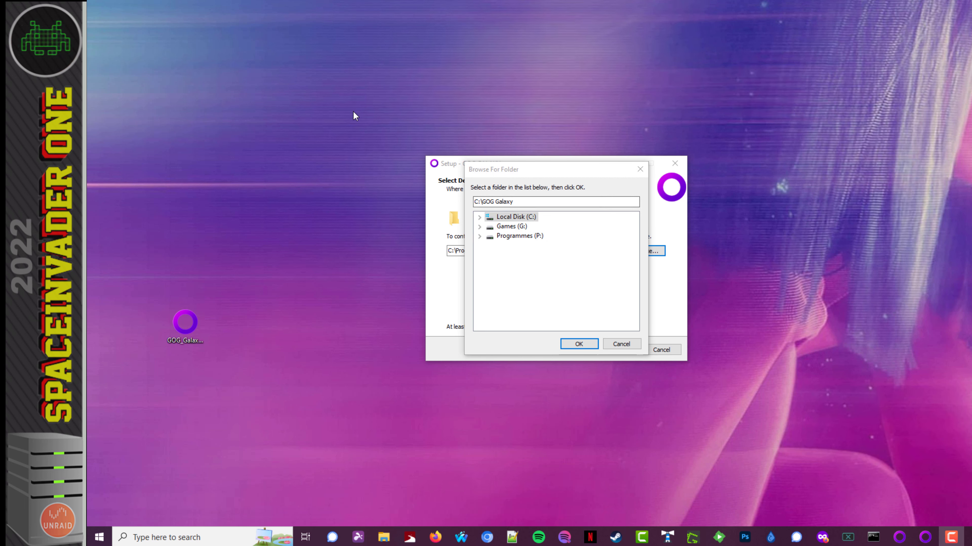
Look up the Games Share on Unraid network drive under This PC in File Explorer, and minimize the window.
click(384, 537)
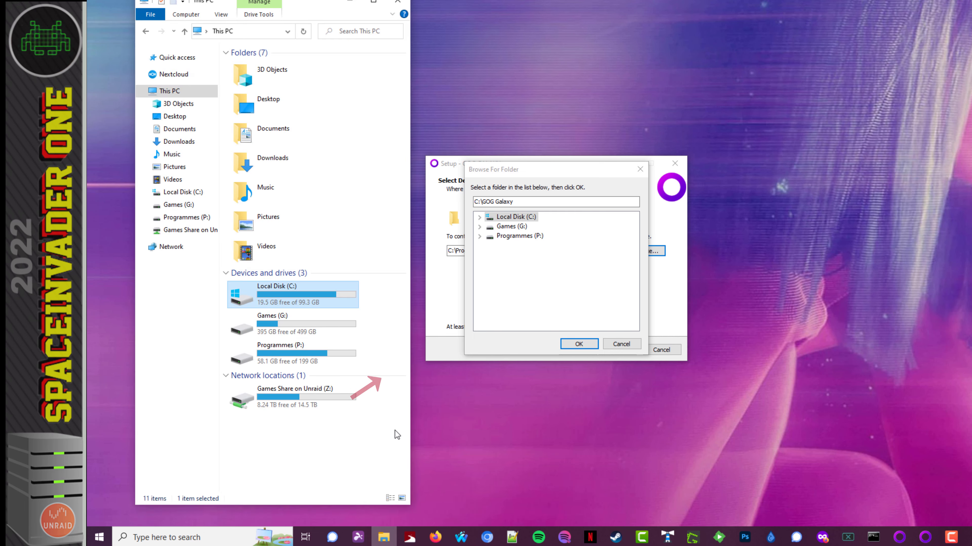
click(329, 397)
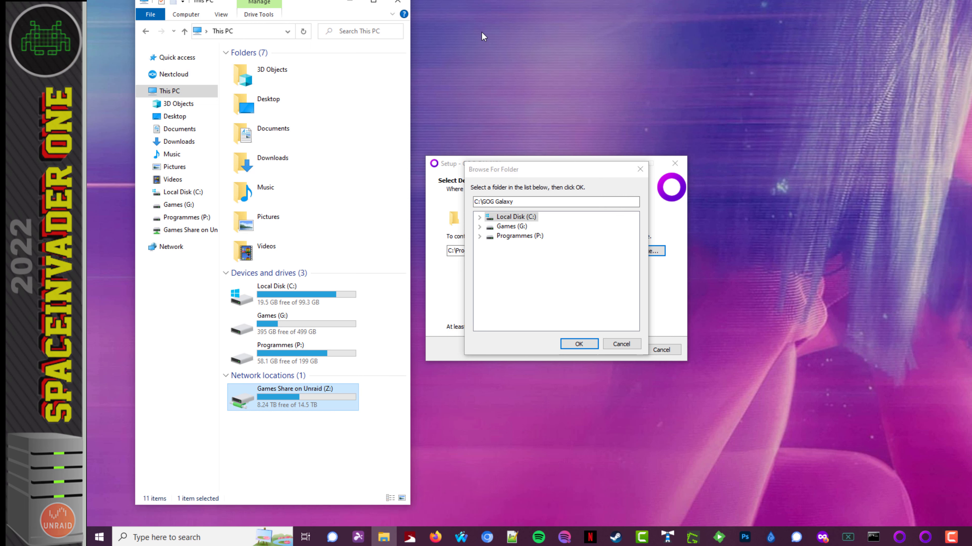
click(351, 4)
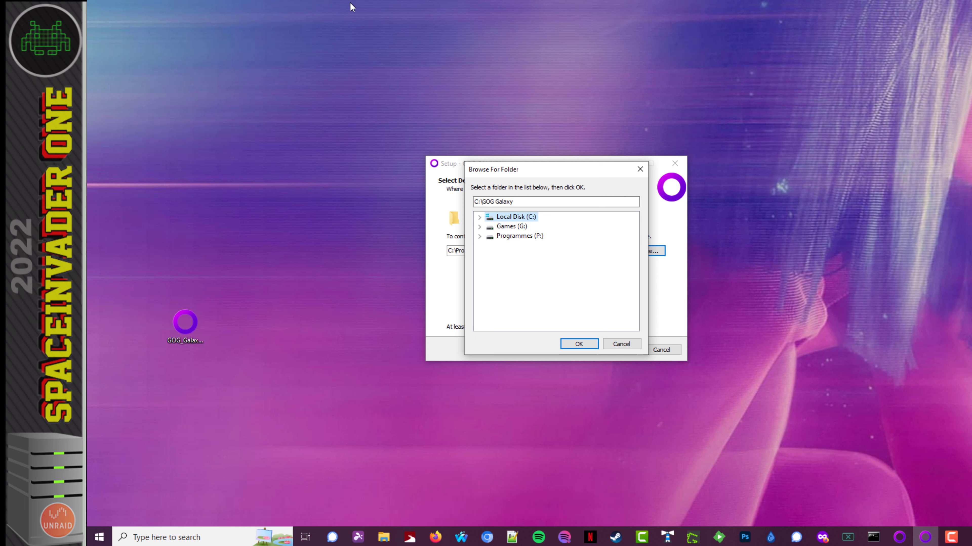
List the network drive connections with net use in a Command Prompt running as the regular user.
click(148, 538)
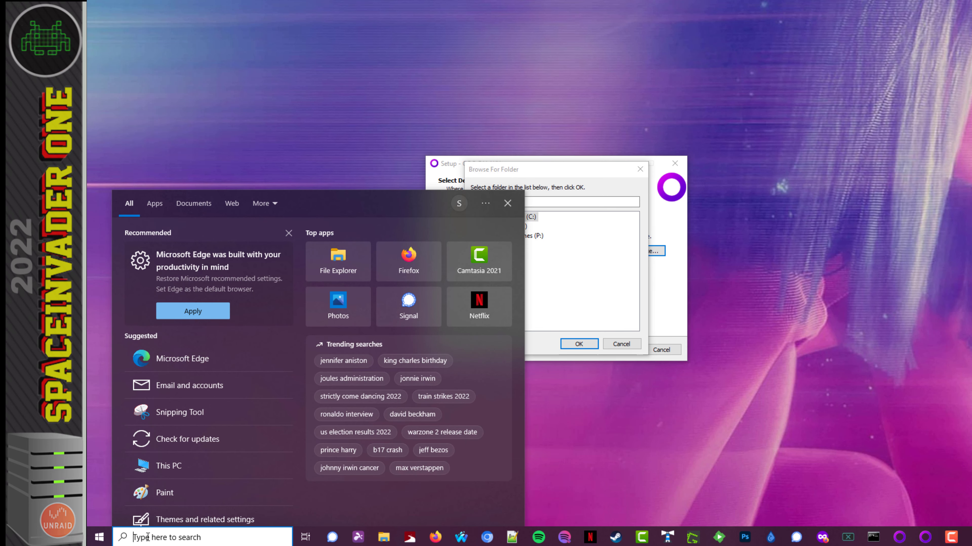
text(cmd)
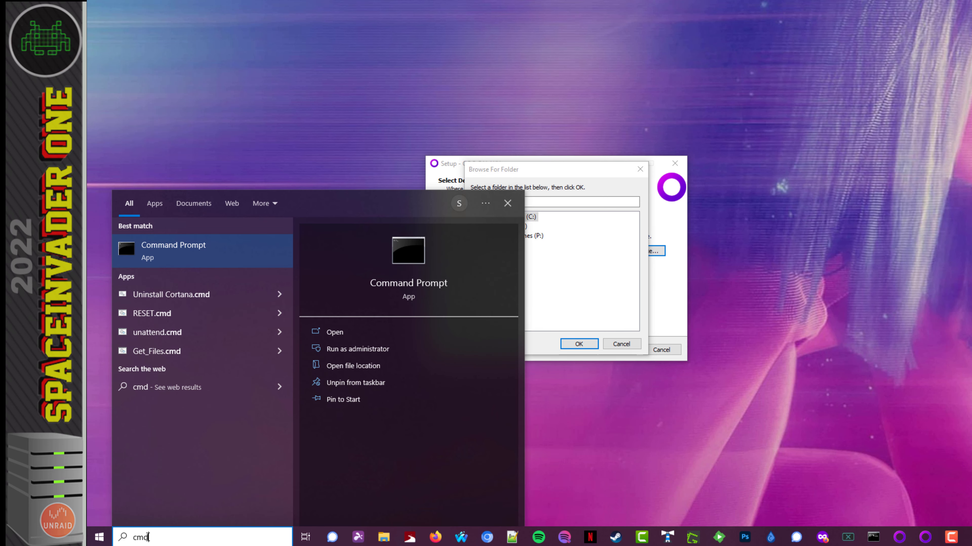
click(165, 248)
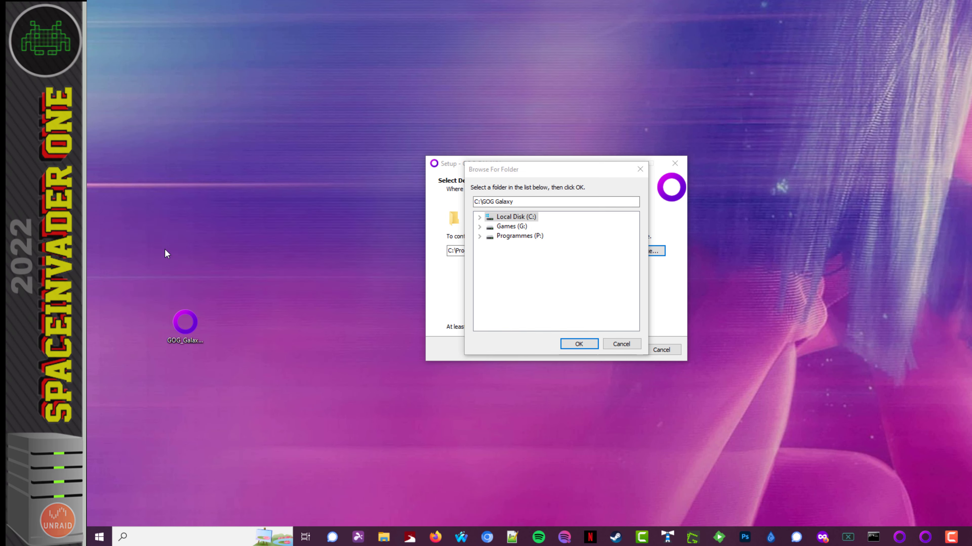
text(net use)
key(Return)
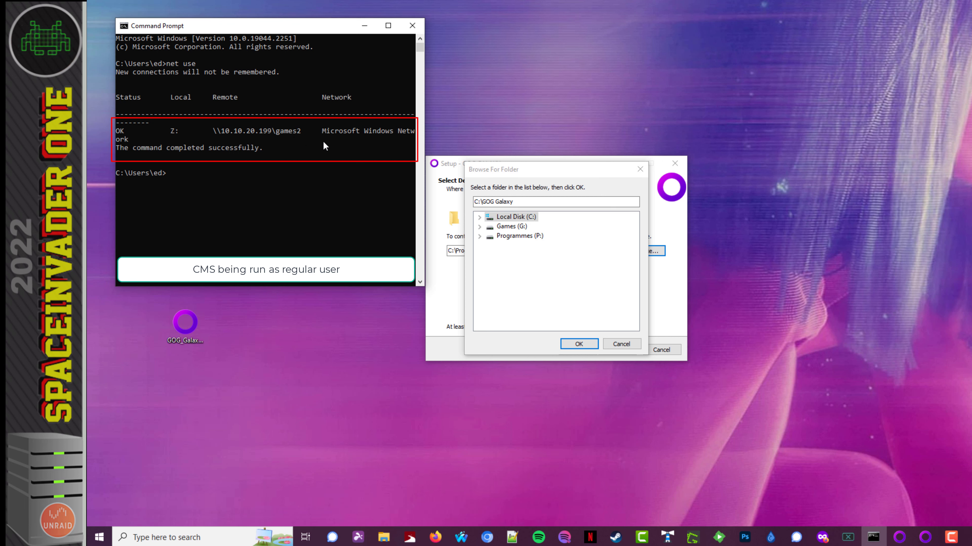
Run net use in a Command Prompt with administrator rights for comparison, and close both Command Prompt windows.
click(210, 538)
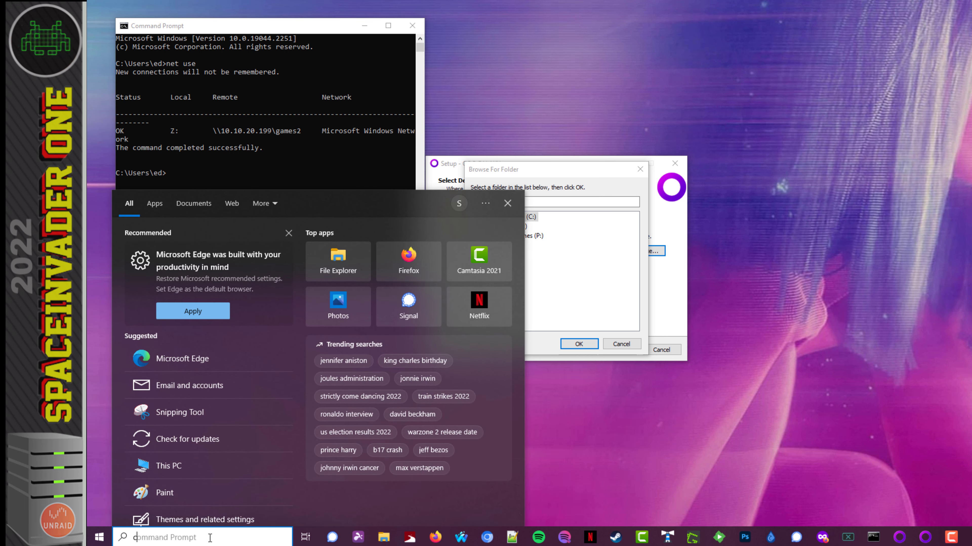
text(cmd)
right_click(175, 248)
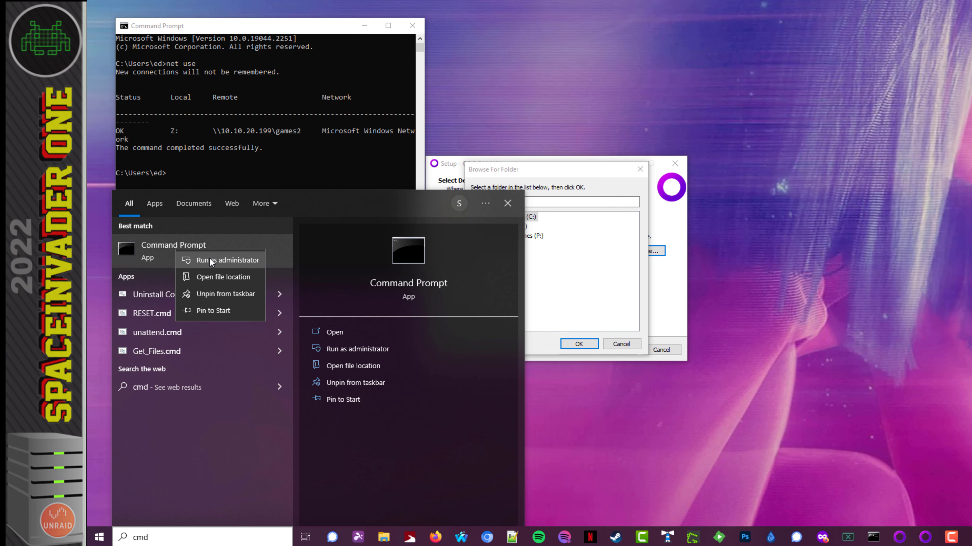
click(210, 261)
text(net)
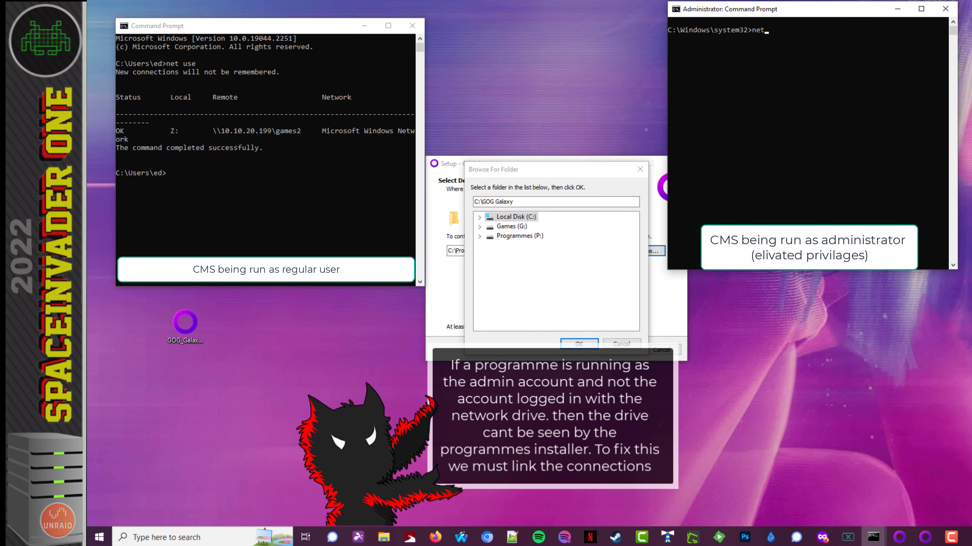
text( use)
key(Return)
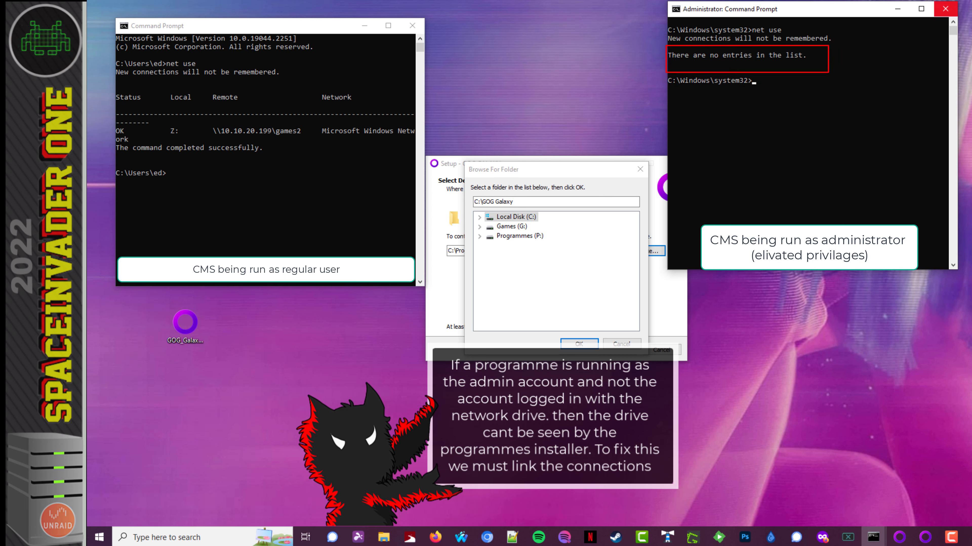
click(944, 10)
click(412, 25)
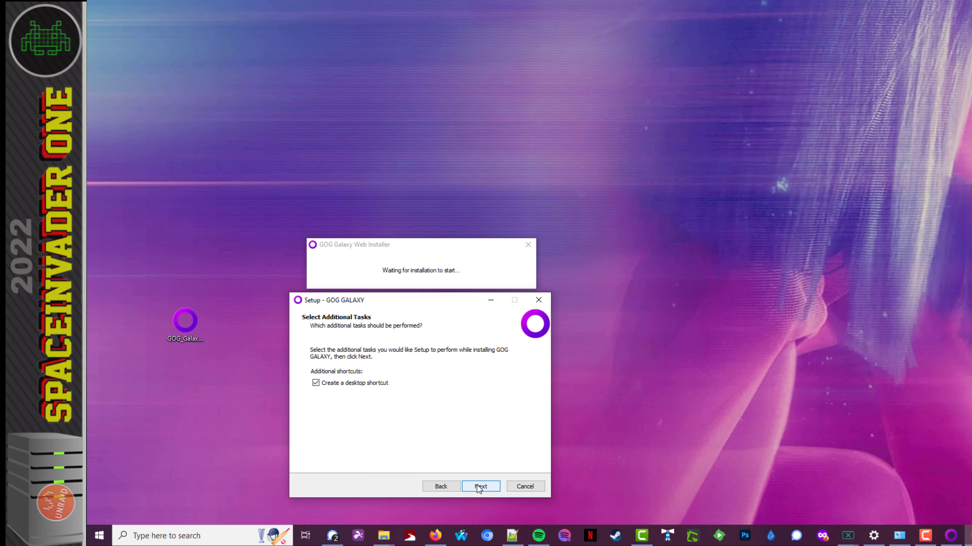
Complete the GOG GALAXY installation with a desktop shortcut, allow W:\GOG Galaxy\GalaxyClient.exe to run, and close its log-in window.
click(478, 487)
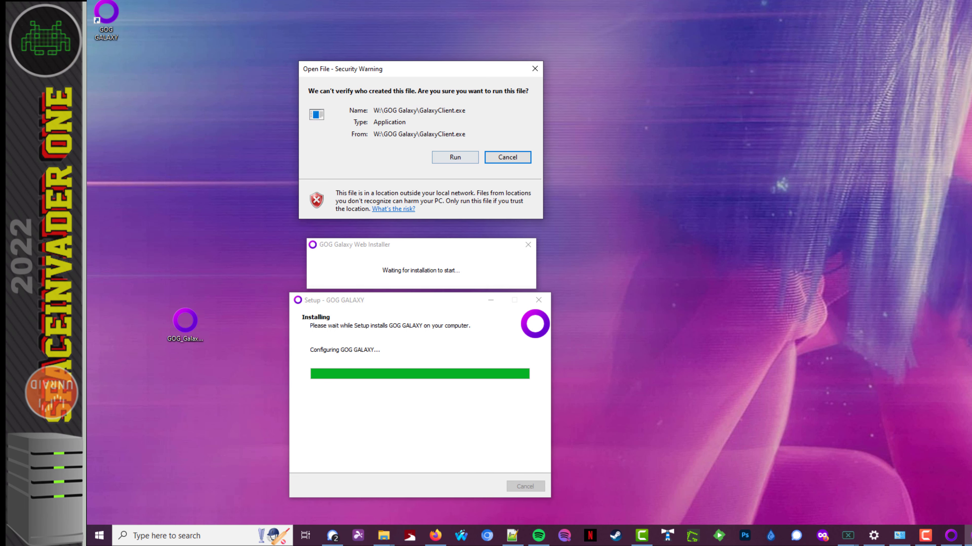
click(455, 157)
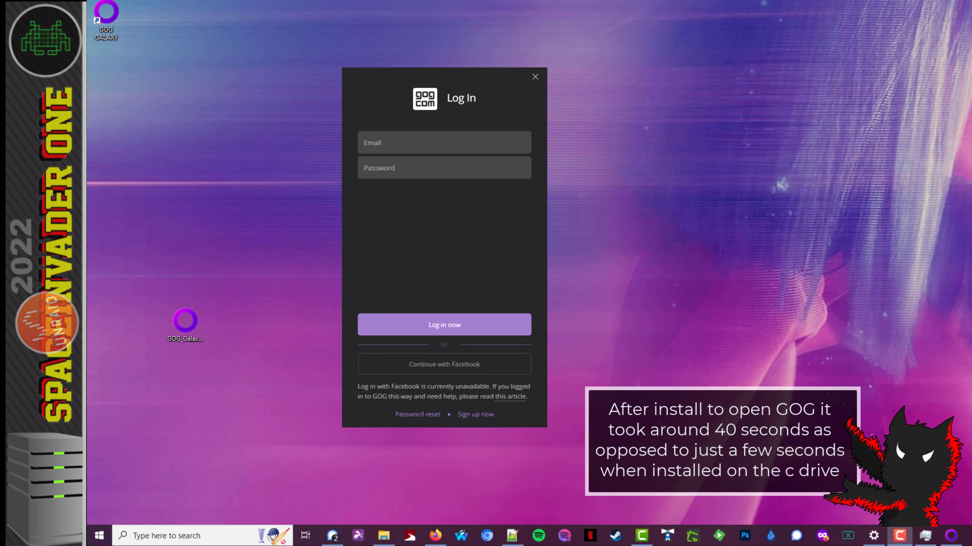
click(413, 146)
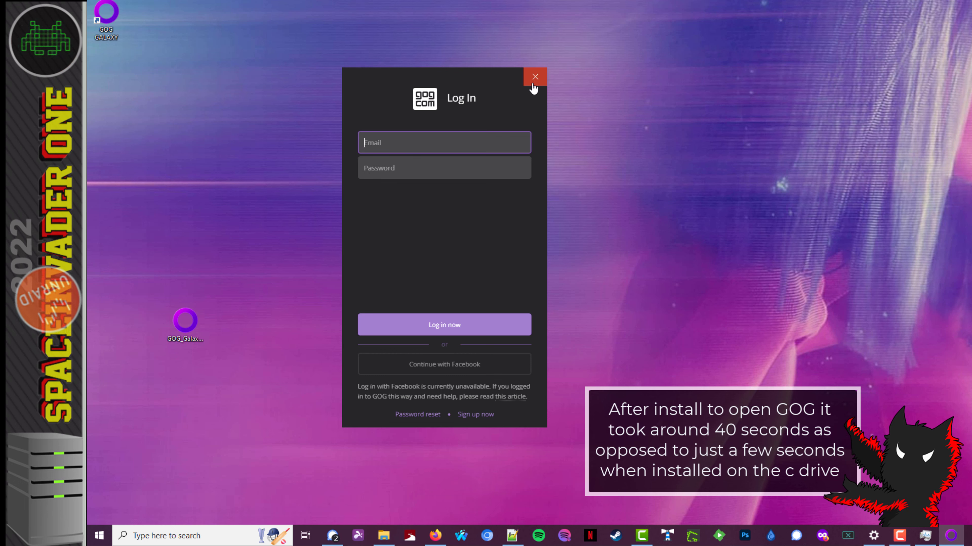
click(533, 81)
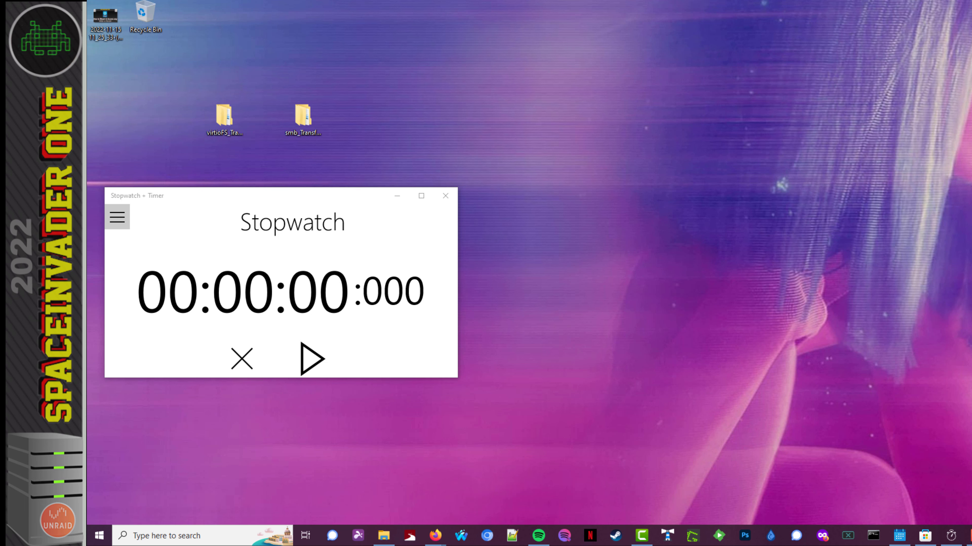
Show the properties of the smb_Transfer_in desktop folder and move the dialog clear of the stopwatch.
right_click(306, 120)
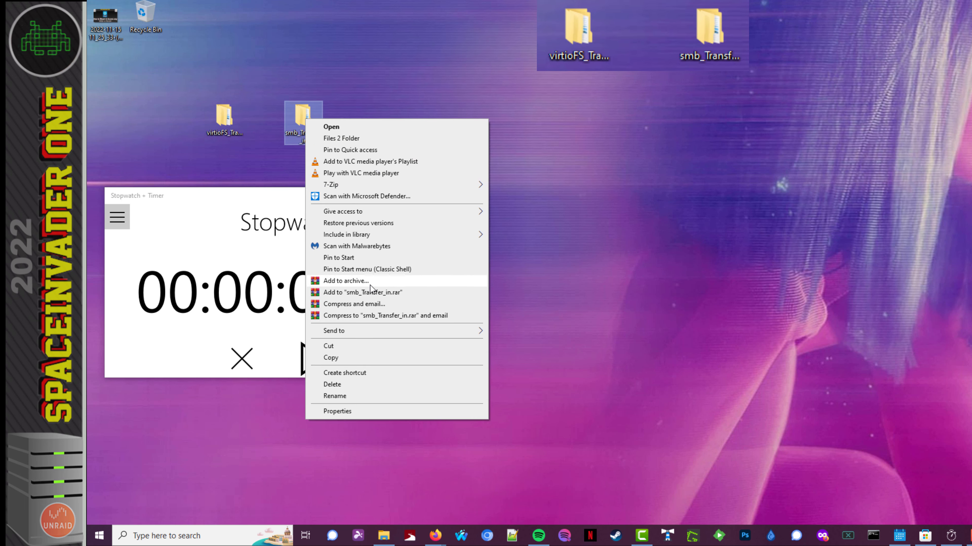
click(360, 411)
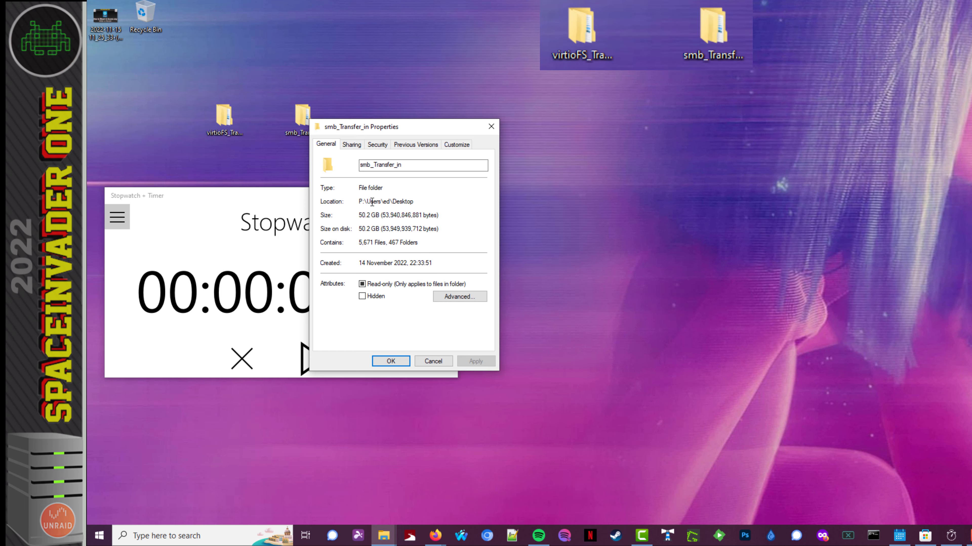
drag(417, 134, 770, 83)
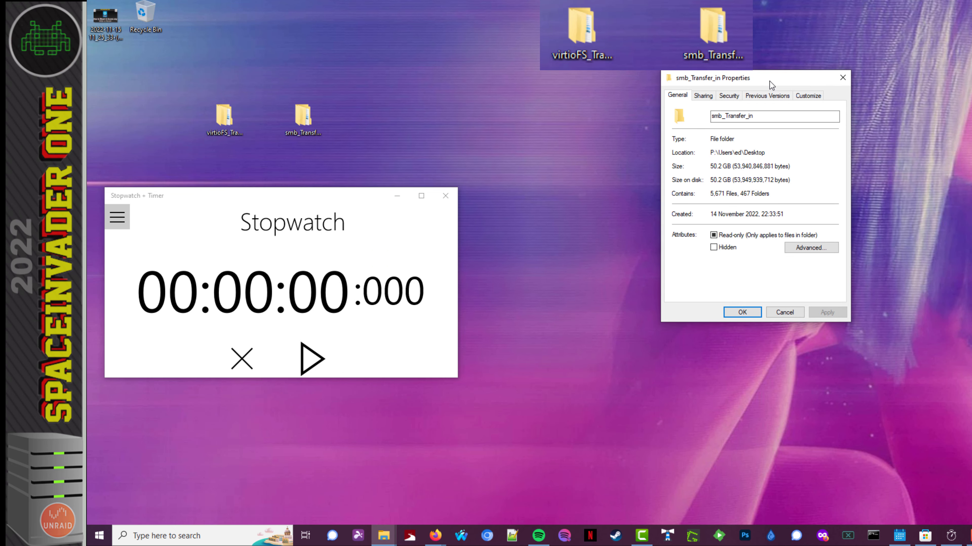
Compare the virtioFS_Transfer_in folder's properties side by side with those of smb_Transfer_in, and close both dialogs.
click(232, 127)
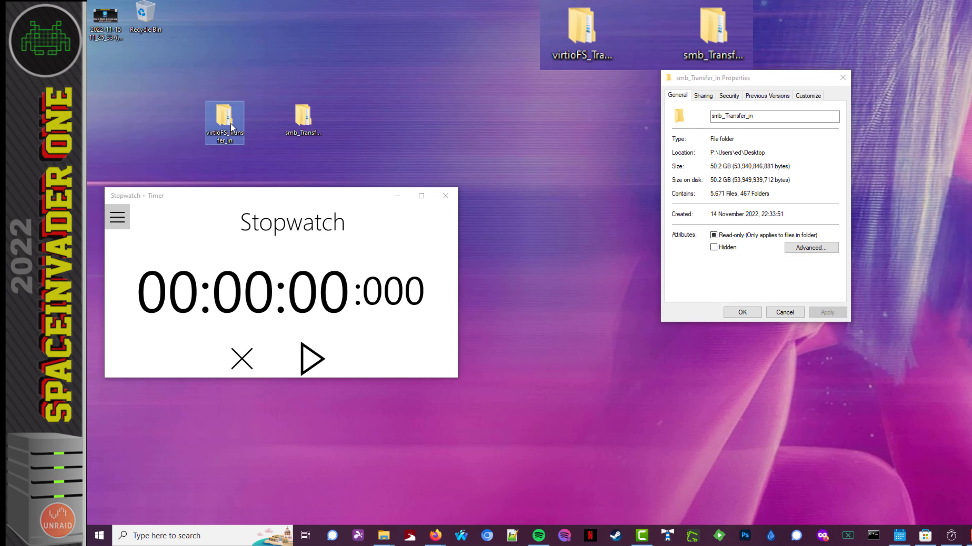
right_click(223, 122)
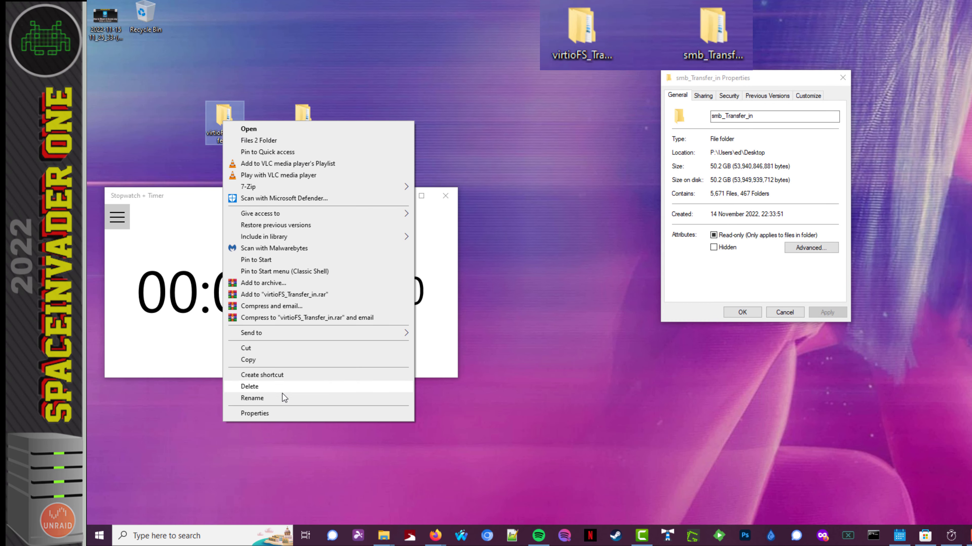
click(282, 414)
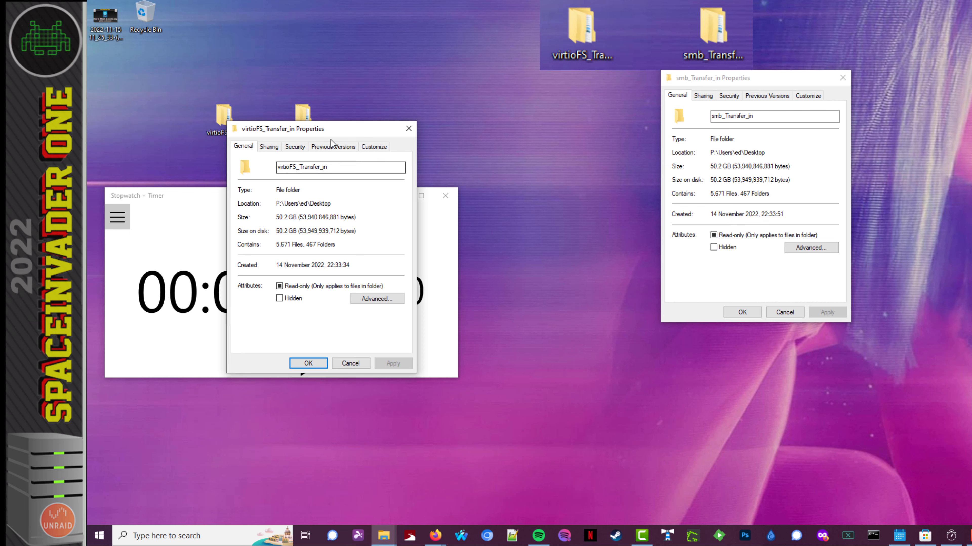
mouse_move(330, 132)
mouse_down()
mouse_move(422, 134)
mouse_move(565, 96)
mouse_move(568, 80)
mouse_up()
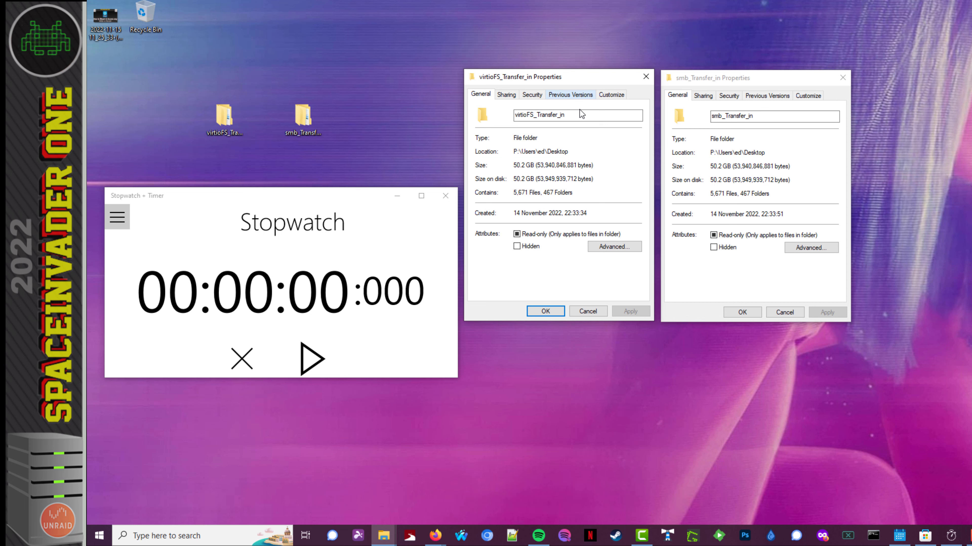
click(784, 312)
click(589, 312)
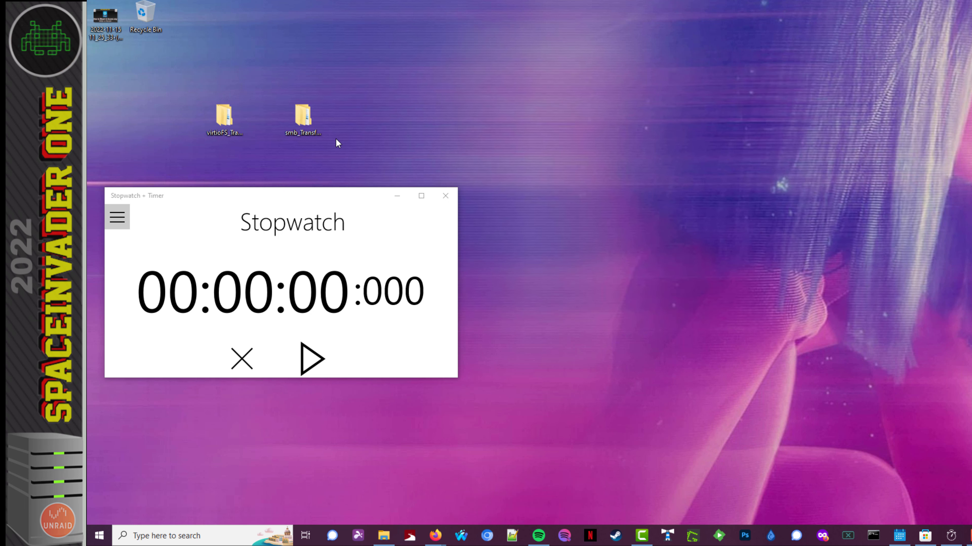
Browse smb_Transfer_in down to Adobe > CameraRaw > CameraProfiles > Adobe Standard to examine its small files, and return to the top folder.
double_click(310, 121)
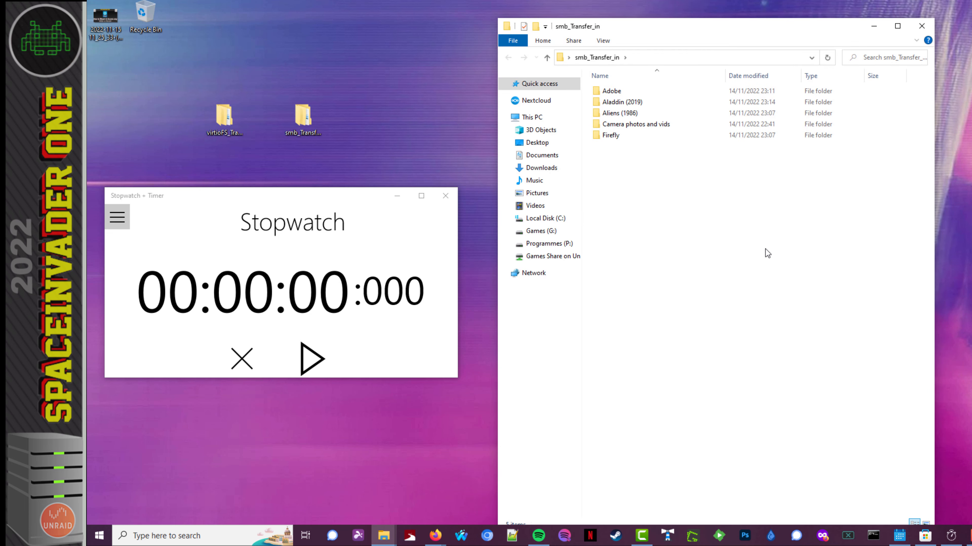
double_click(612, 92)
double_click(619, 94)
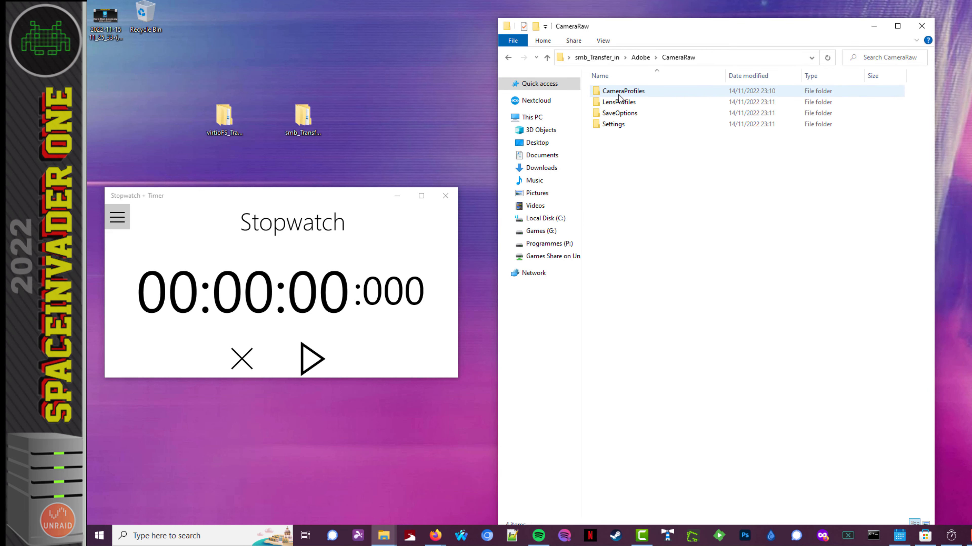
double_click(618, 96)
double_click(619, 96)
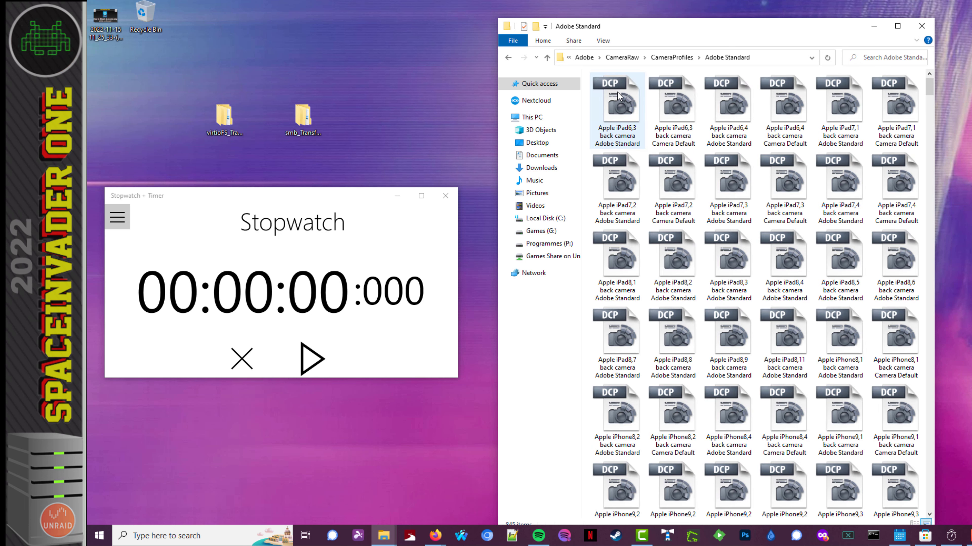
click(547, 58)
click(547, 58)
click(547, 57)
click(547, 58)
Open the Aliens (1986) folder and show the properties of its Remux-2160p video file.
double_click(613, 115)
click(612, 115)
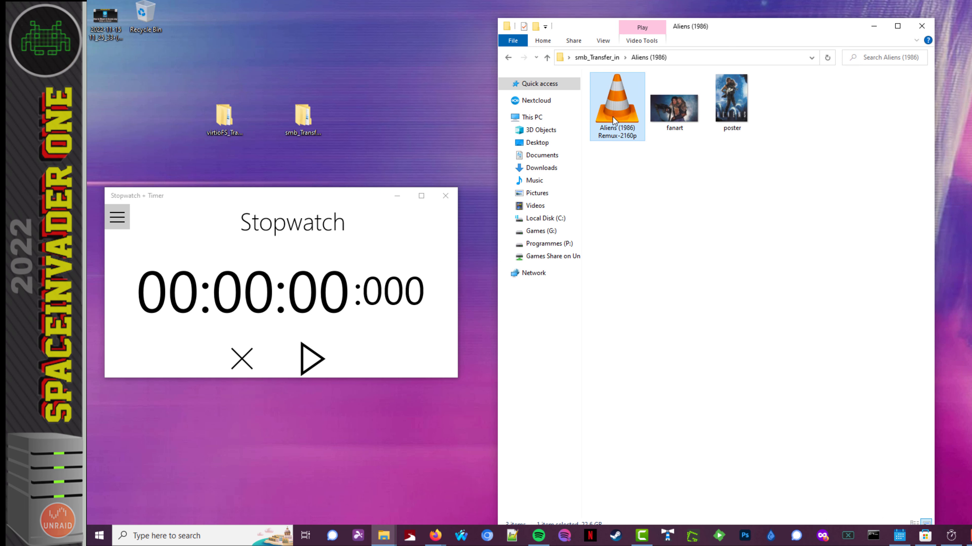
right_click(612, 117)
click(670, 394)
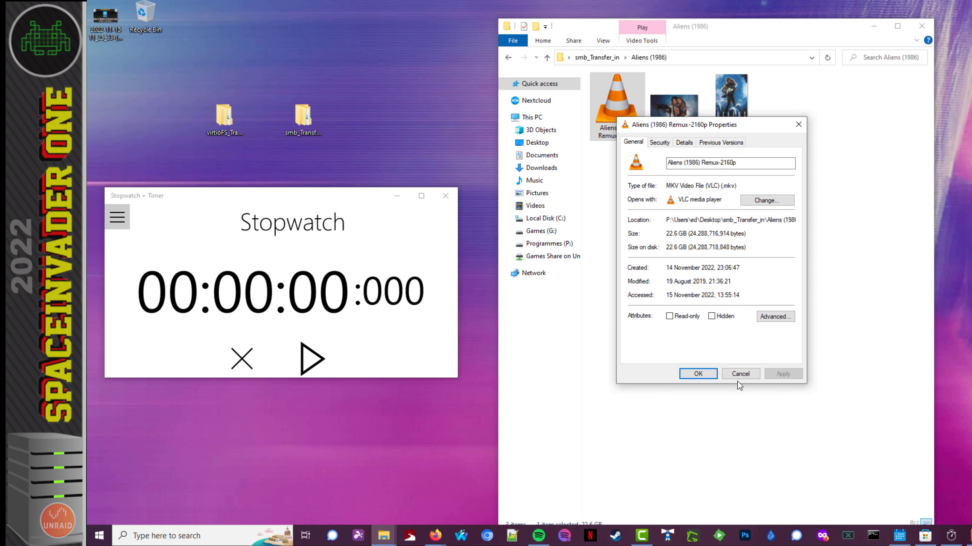
Close the video file's properties, return to the smb_Transfer_in folder, and show the drives under This PC.
click(741, 374)
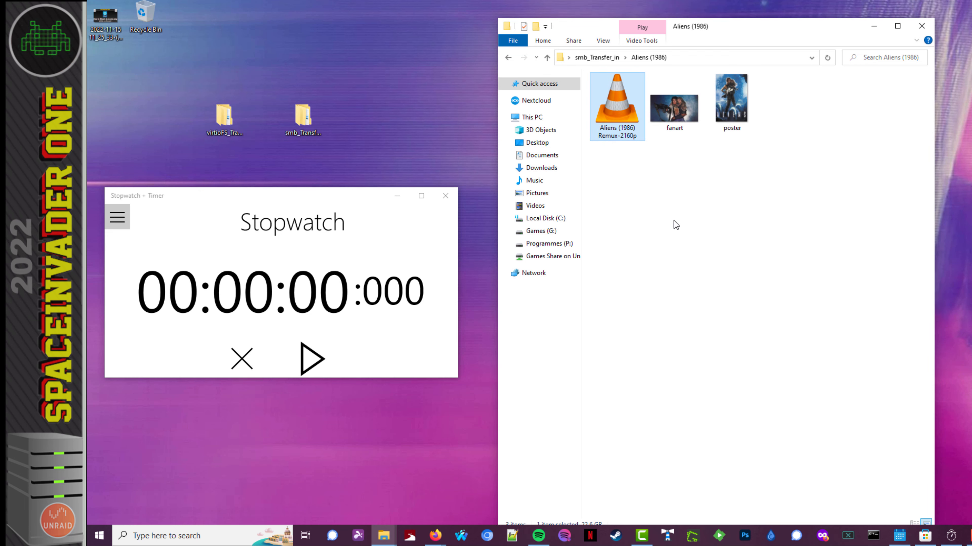
click(548, 60)
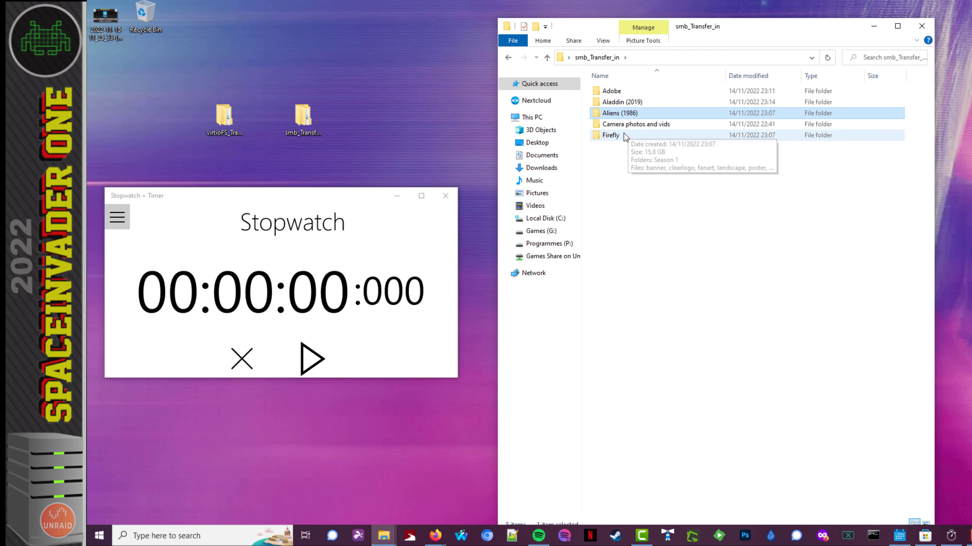
click(633, 192)
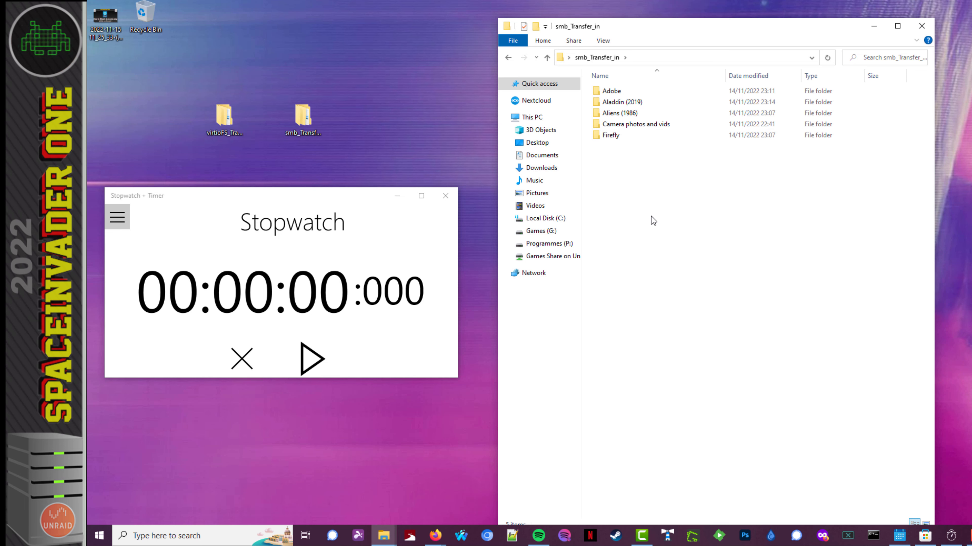
click(530, 118)
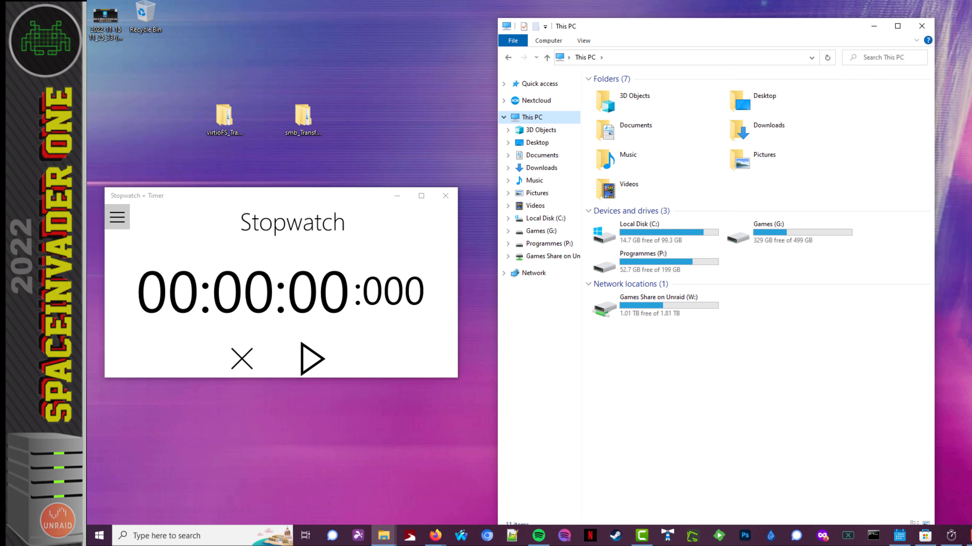
Switch to the Unraid page in Firefox and look inside the games2 share folder on ssd_cache.
key(alt+Tab)
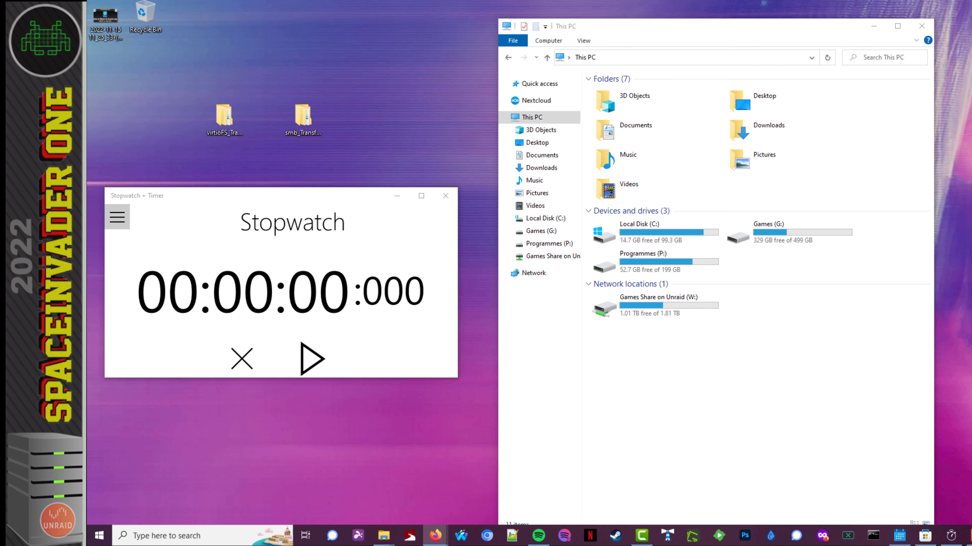
click(537, 289)
click(435, 535)
click(934, 311)
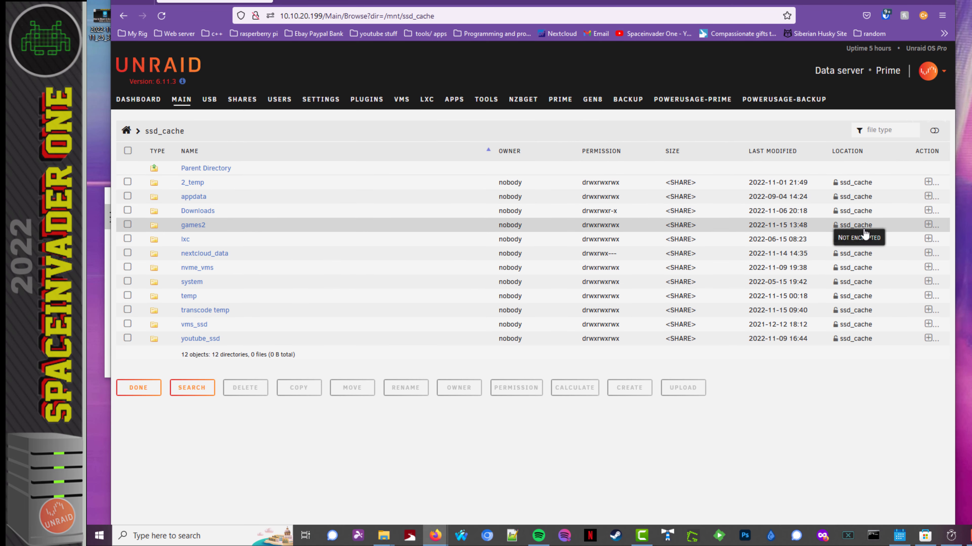
click(194, 226)
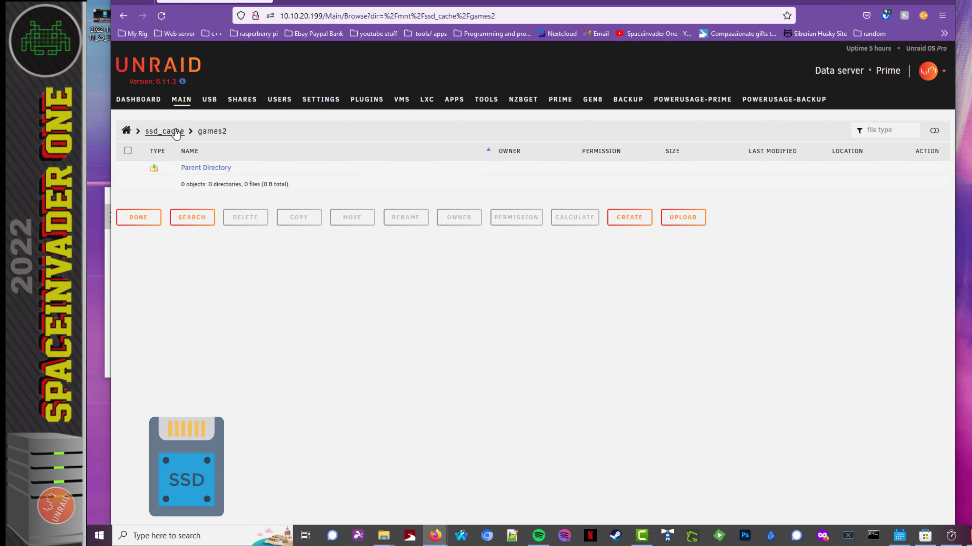
Check in Unraid's Docker settings whether Docker is enabled, leave them unchanged, and get back to the desktop.
click(321, 100)
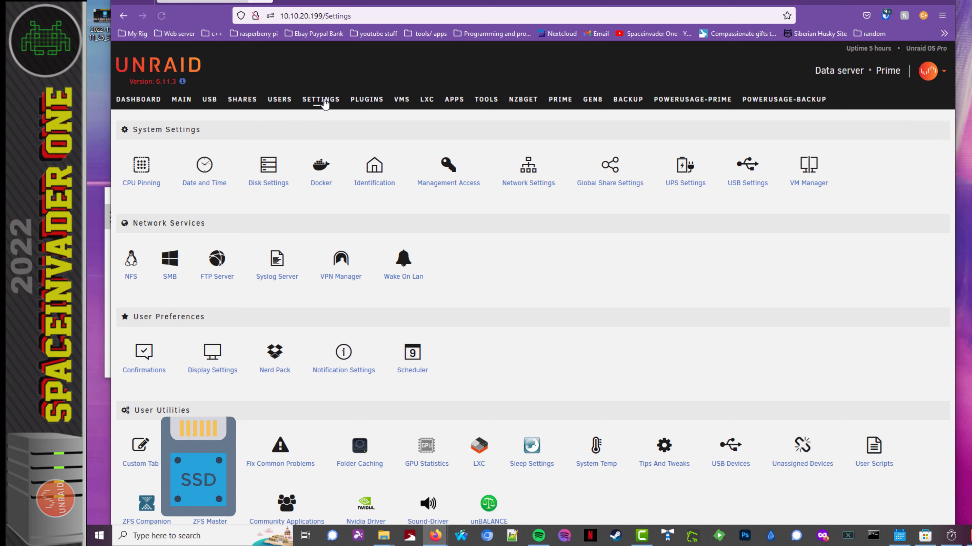
click(321, 177)
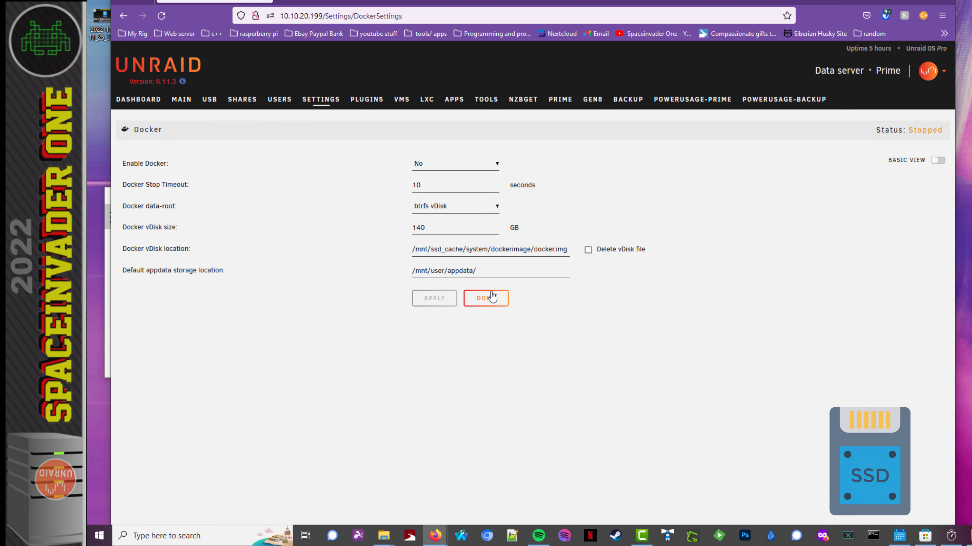
click(486, 298)
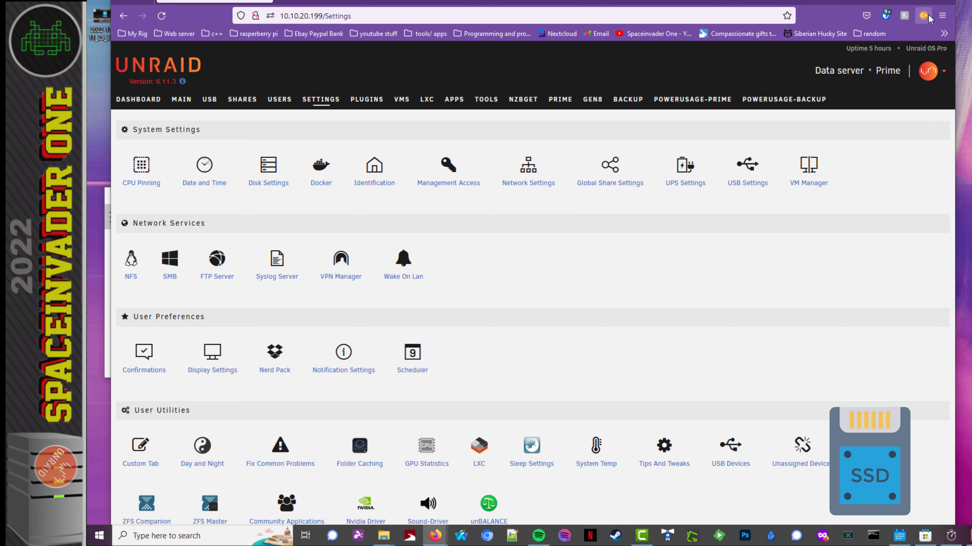
click(942, 4)
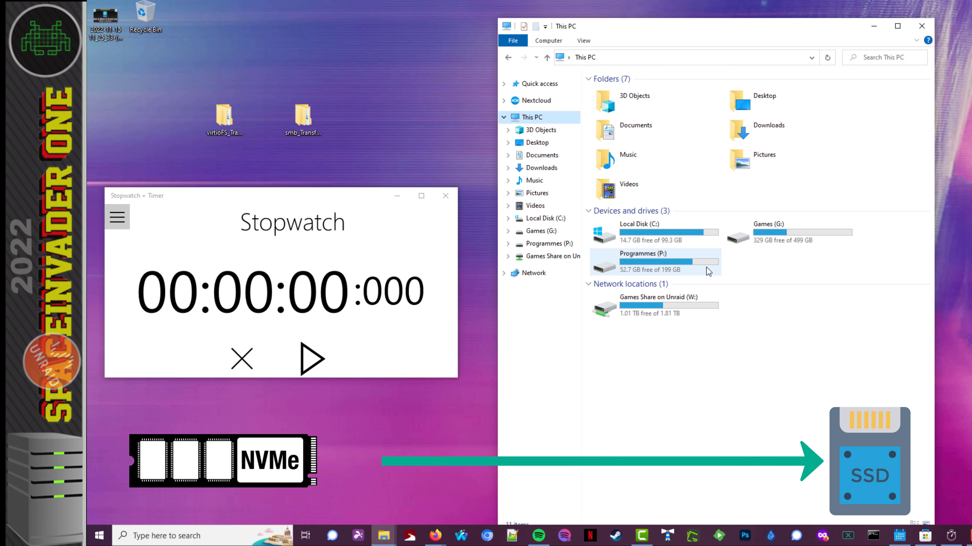
Copy the smb_Transfer_in desktop folder to Games Share on Unraid (W:), timing the whole transfer with the stopwatch.
click(673, 303)
double_click(673, 303)
click(312, 359)
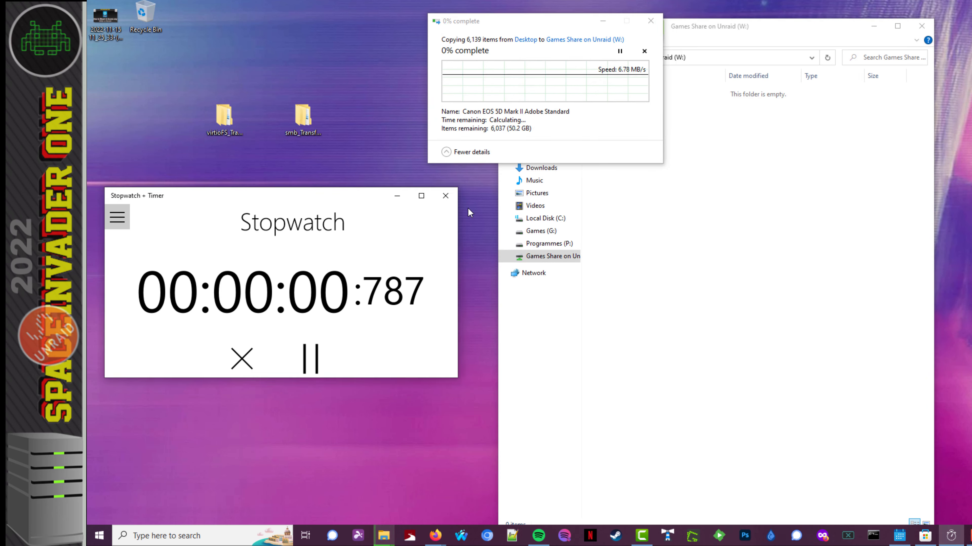
drag(513, 21, 554, 195)
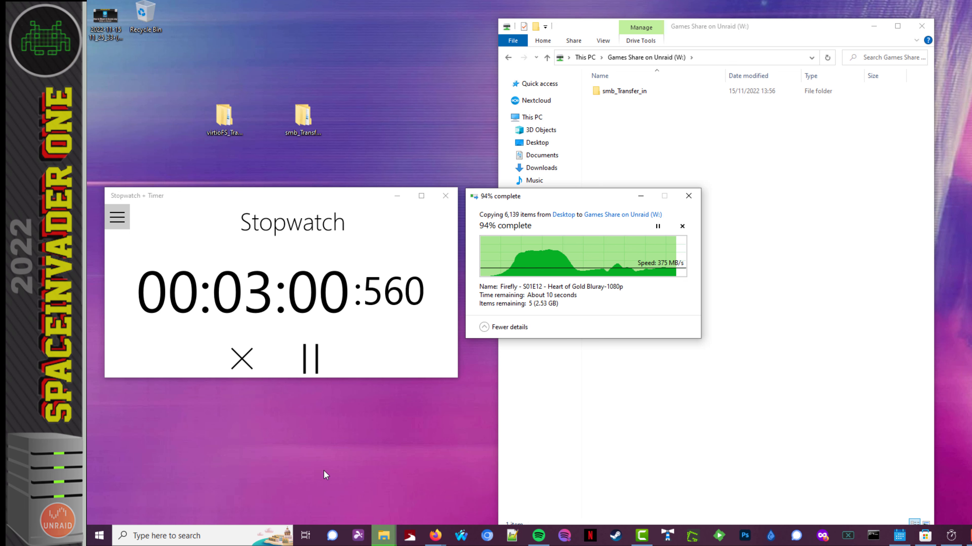
click(304, 363)
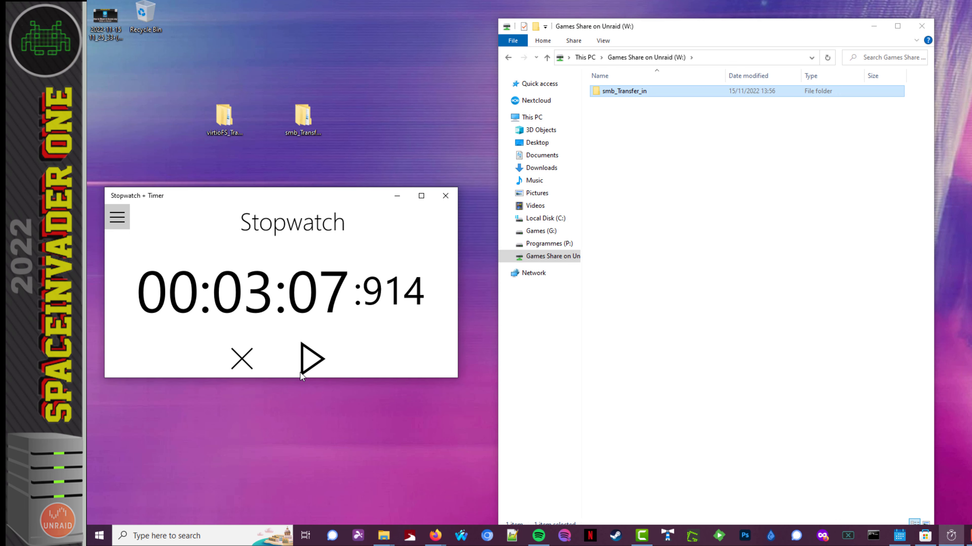
Close the share window and delete the smb_Transfer_in folder from the desktop.
key(alt+F4)
right_click(303, 115)
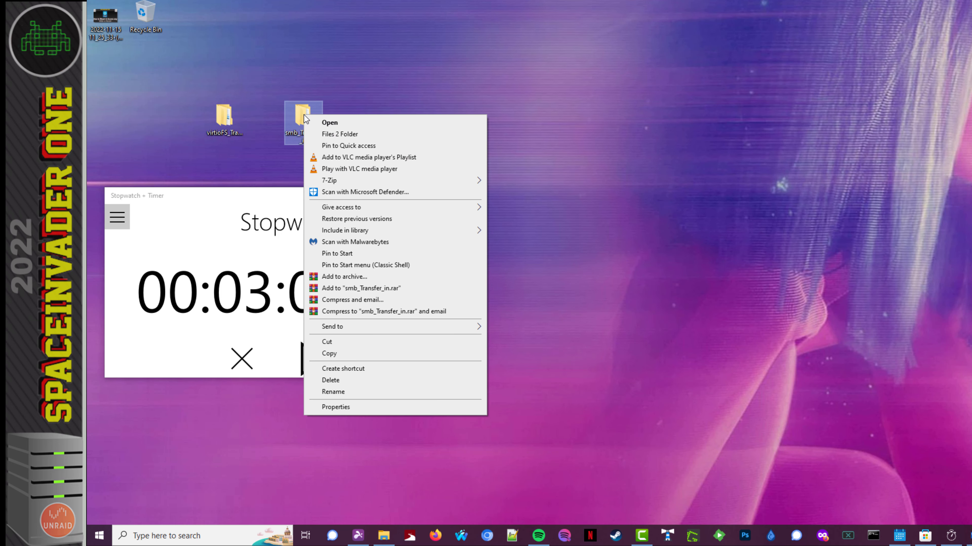
click(331, 380)
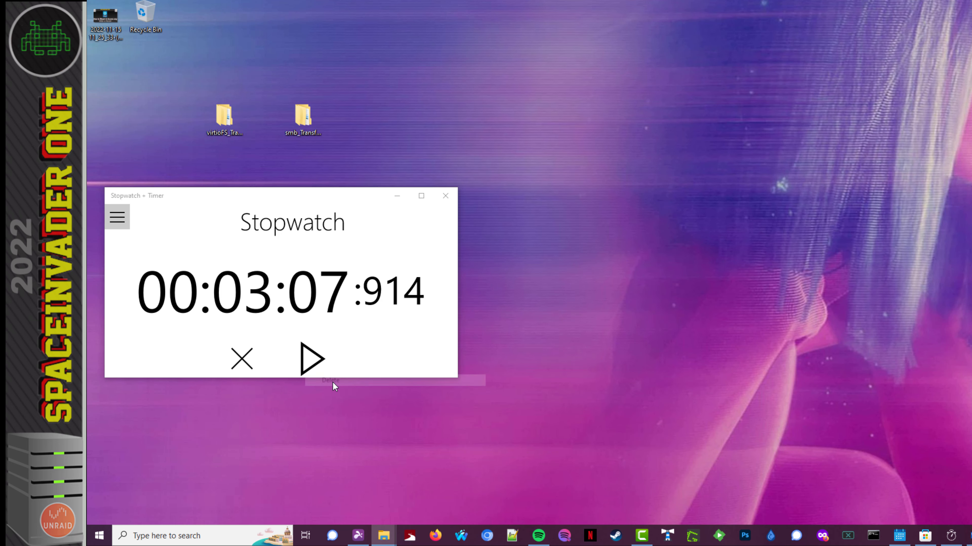
Close the stopwatch and bring up the Windows shut-down options.
click(446, 198)
click(99, 536)
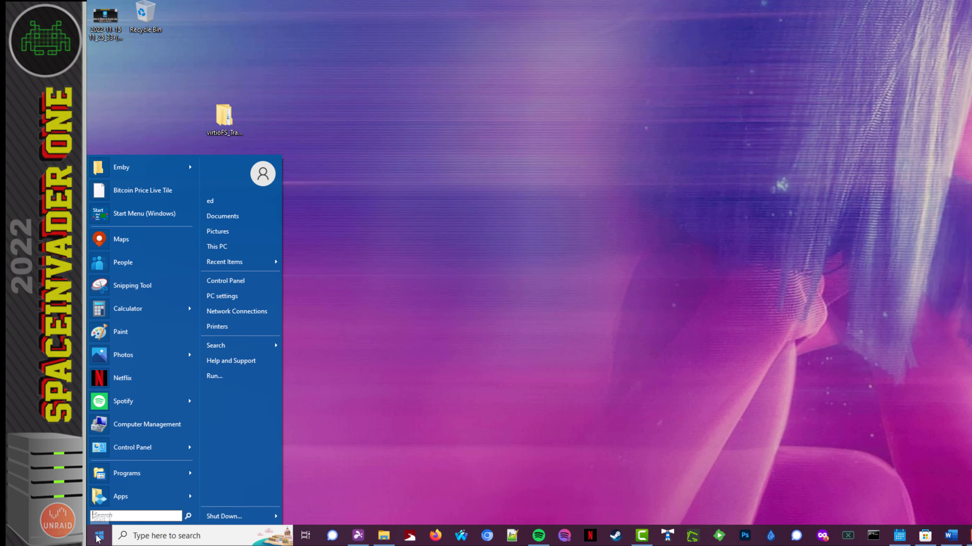
mouse_move(276, 519)
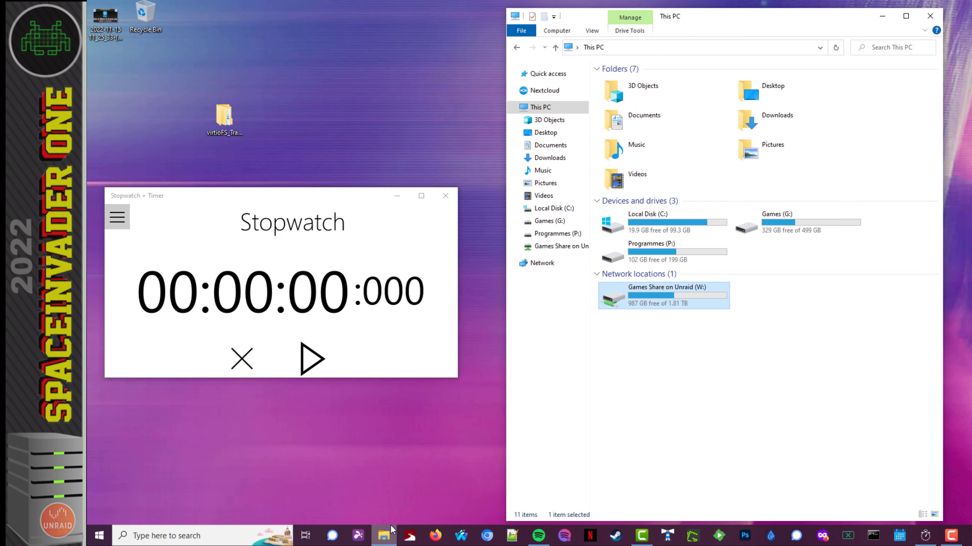
Copy smb_Transfer_out from Games Share on Unraid (W:) to the desktop, start the stopwatch, and move the copy progress dialog clear.
double_click(643, 293)
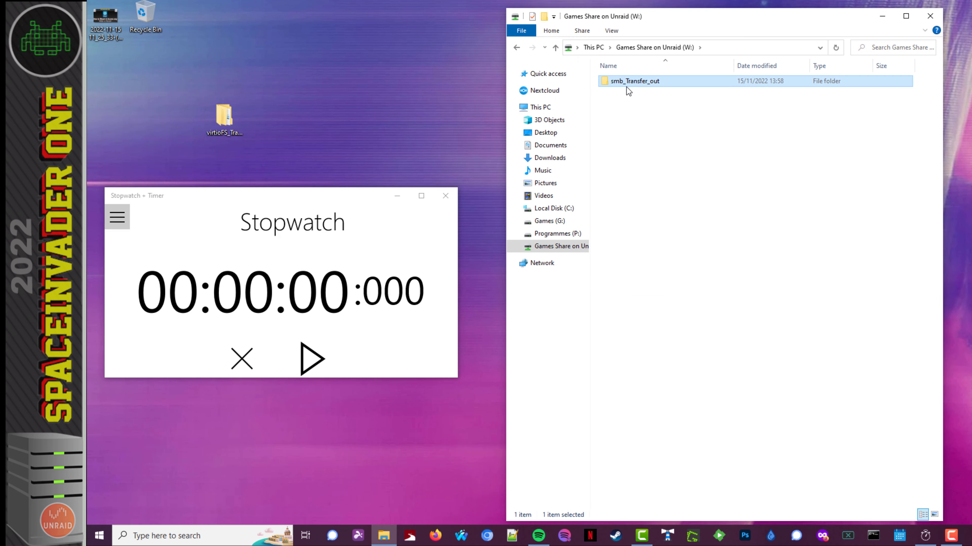
drag(643, 85, 388, 97)
click(312, 359)
drag(479, 22, 265, 32)
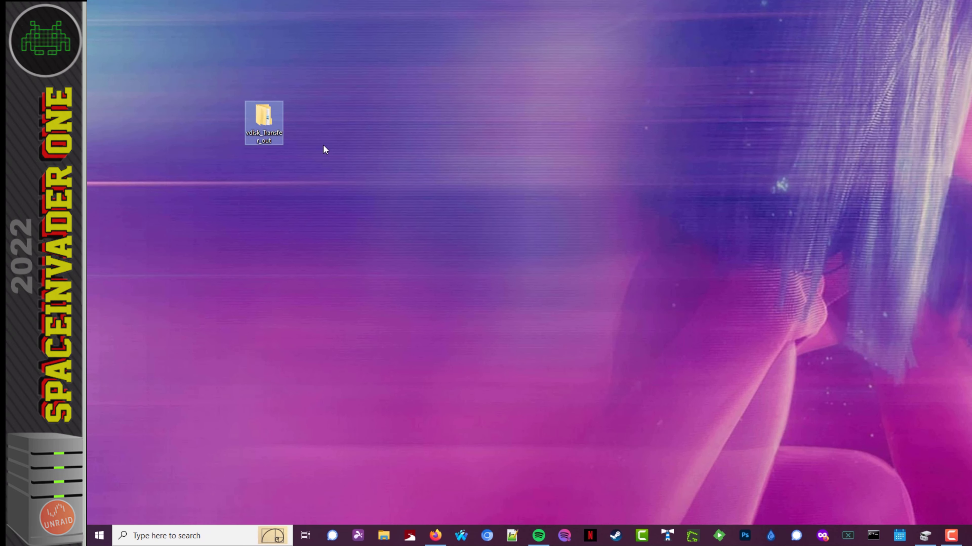
Check the properties of the vdisk_Transfer_out desktop folder and examine the Ssd_cache pool device on Unraid's Main page.
mouse_move(265, 119)
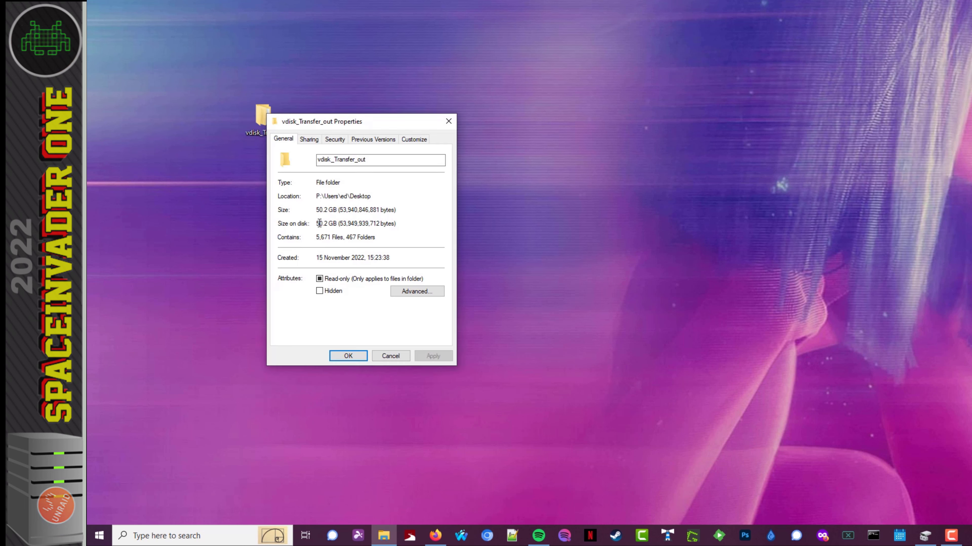
click(390, 356)
click(436, 537)
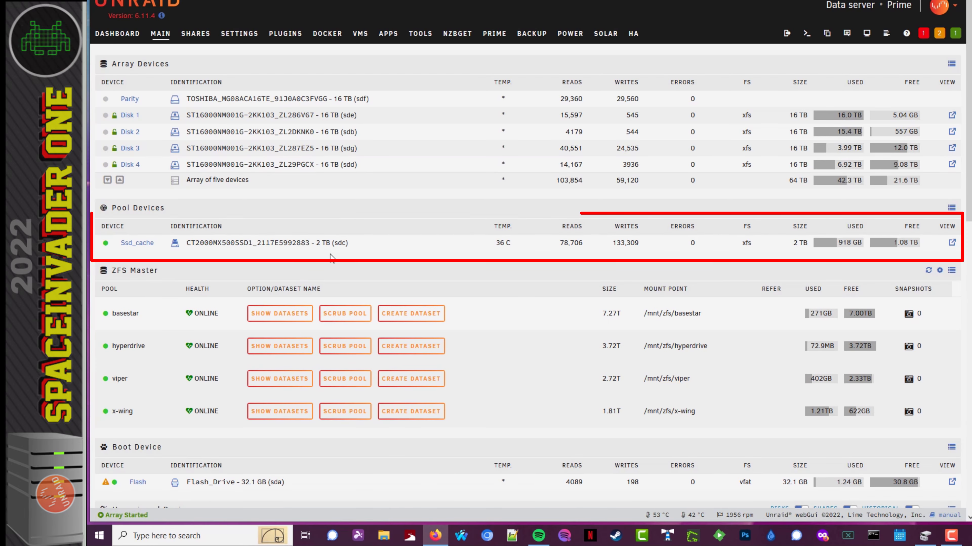
mouse_move(355, 244)
mouse_down()
mouse_move(340, 248)
mouse_move(354, 248)
mouse_up()
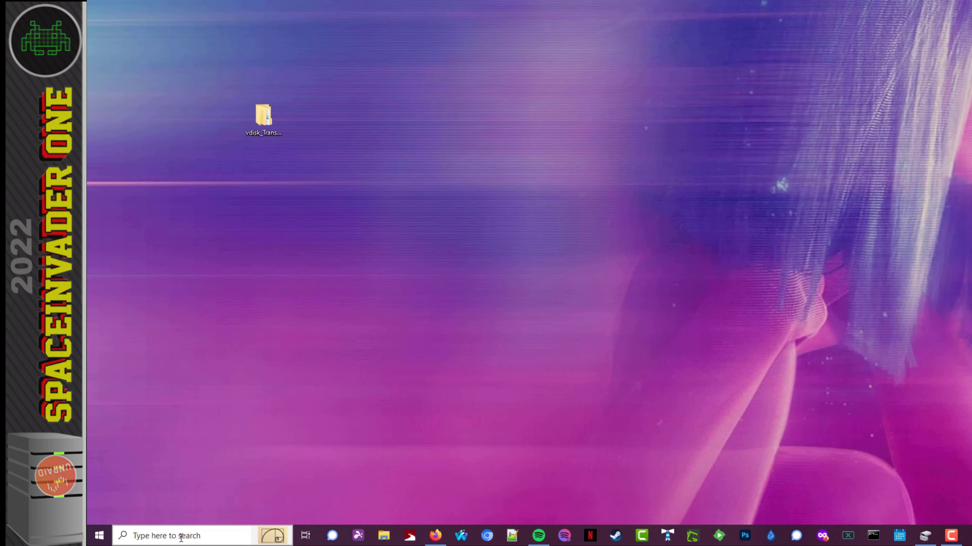
In Disk Management, format the unallocated disk as a new NTFS simple volume labelled ssd_vdisk with quick format.
click(181, 535)
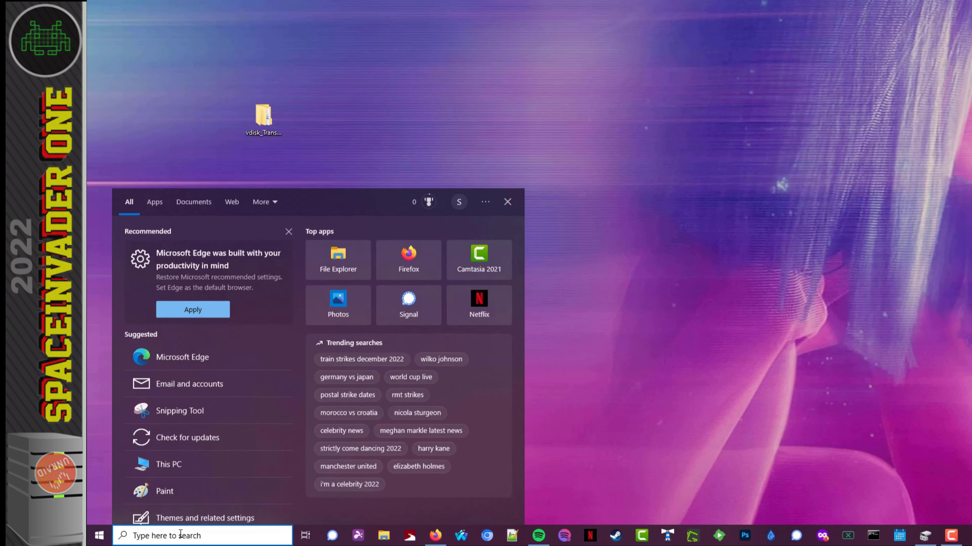
text(disk)
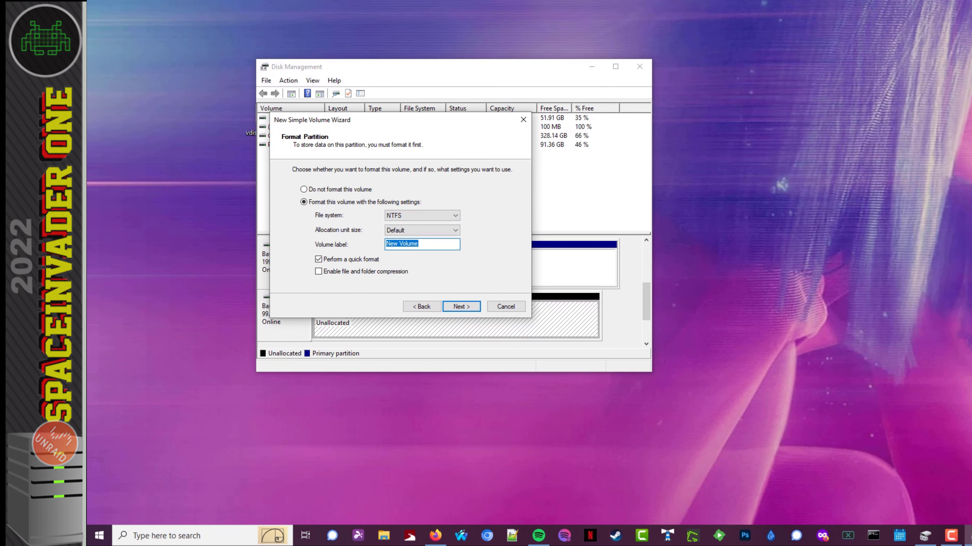
text(ssd_vdisk)
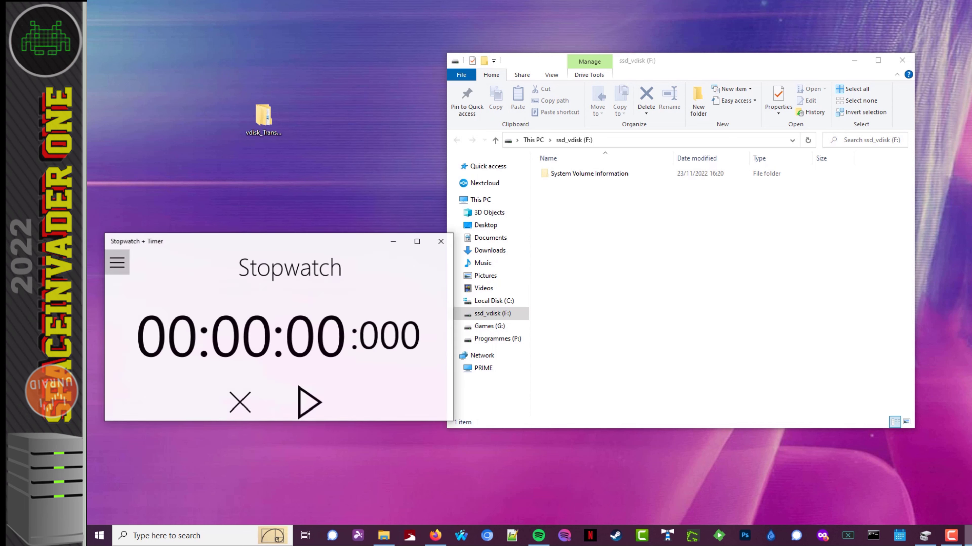
Copy the vdisk_Transfer_out desktop folder to ssd_vdisk (F:), timing the first and the repeat transfer with the stopwatch.
click(264, 128)
mouse_move(267, 126)
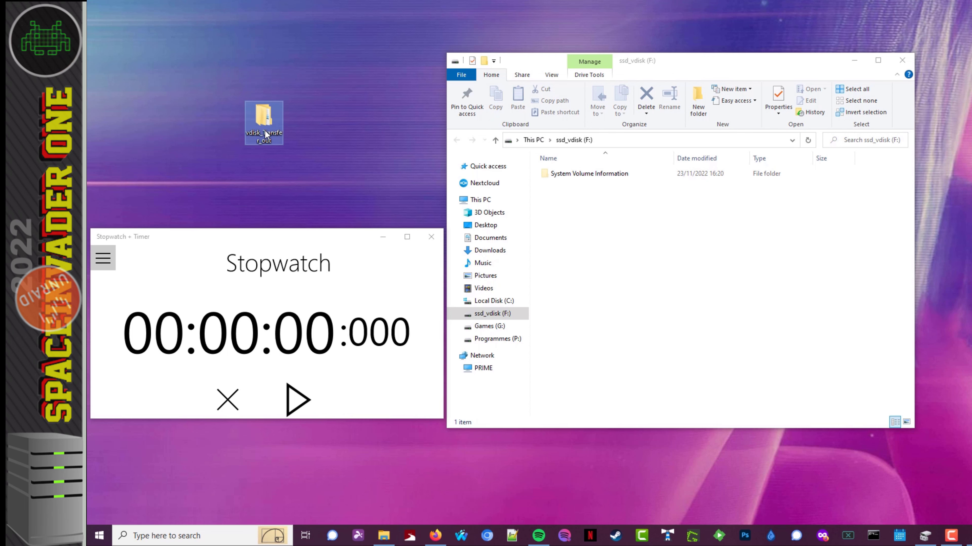
drag(264, 119, 680, 271)
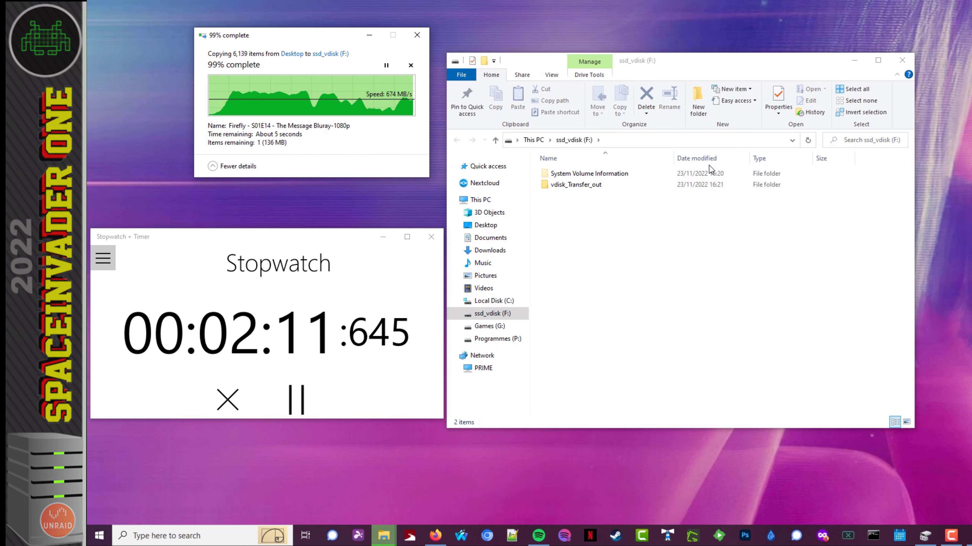
click(708, 185)
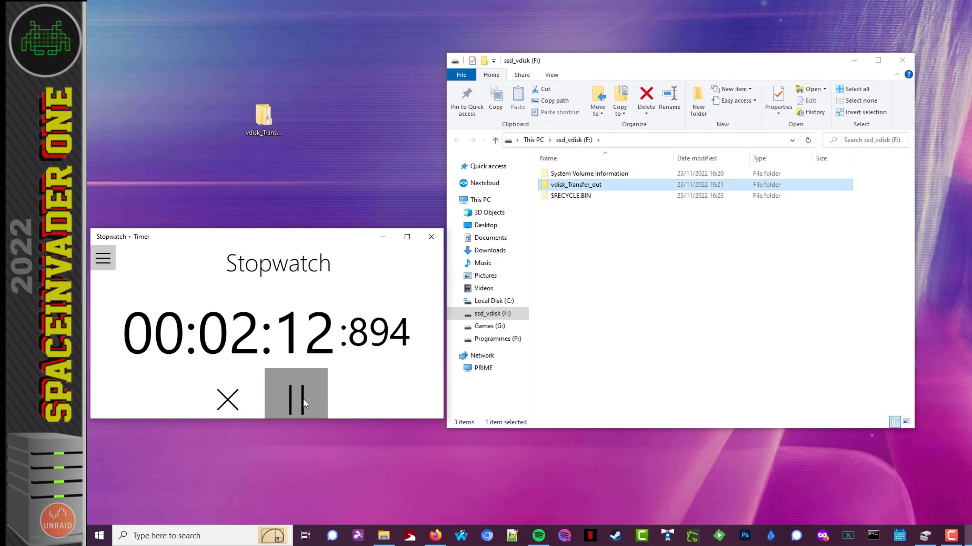
click(316, 395)
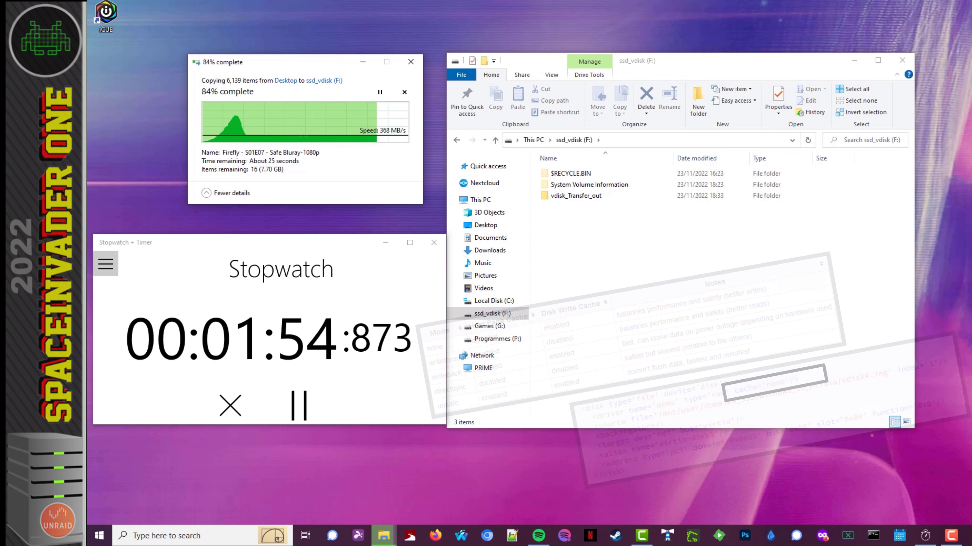
click(302, 413)
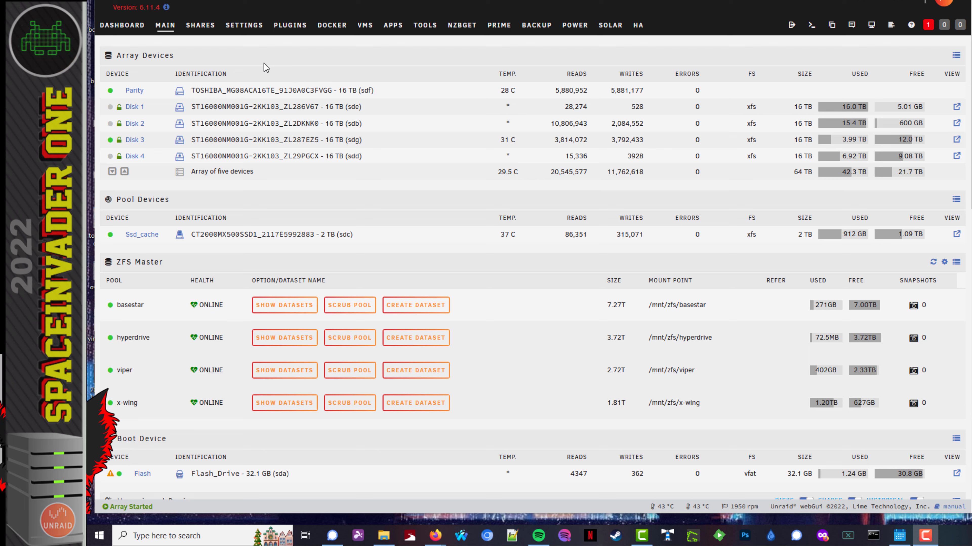
In Unraid's VM Manager settings, select virtio-win-0.1.225-2.iso as the default Windows VirtIO driver ISO and download it.
click(252, 33)
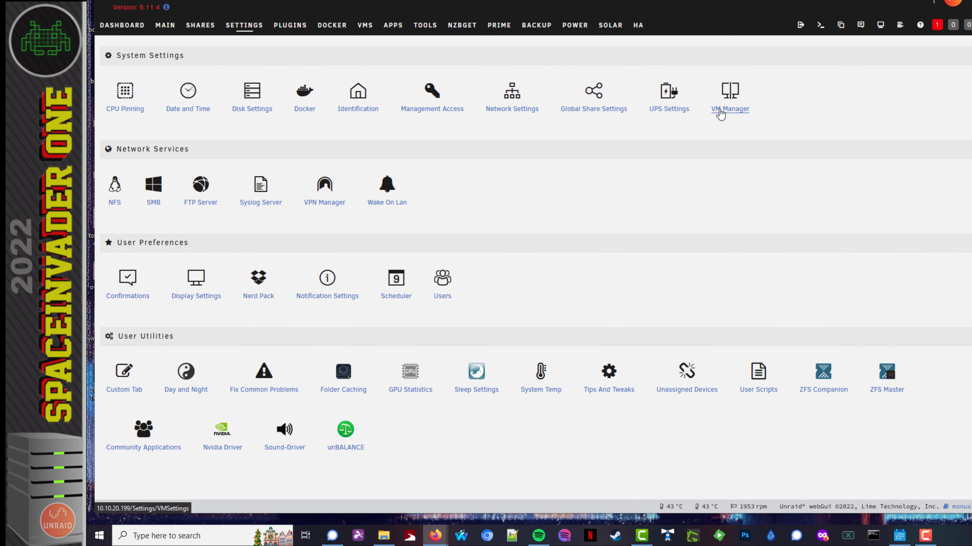
click(721, 108)
click(471, 114)
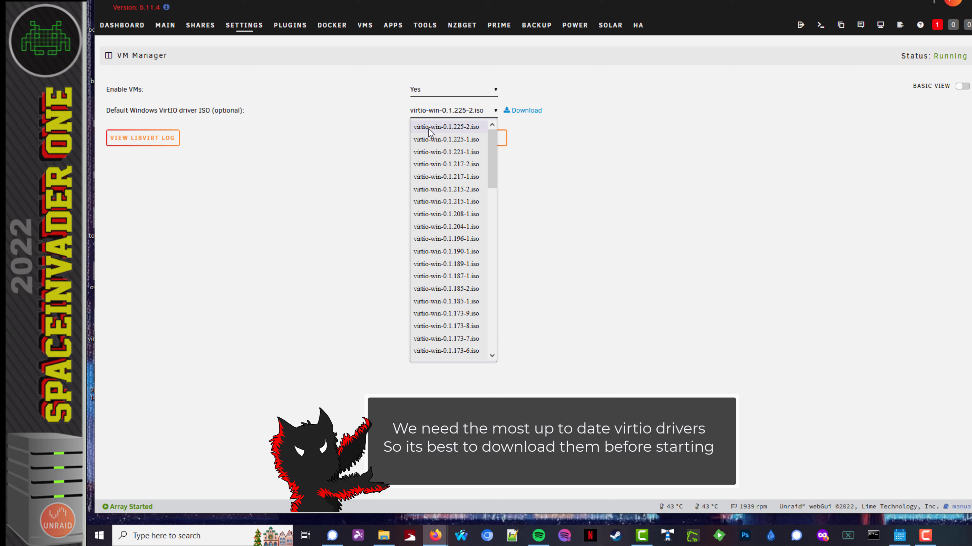
click(442, 127)
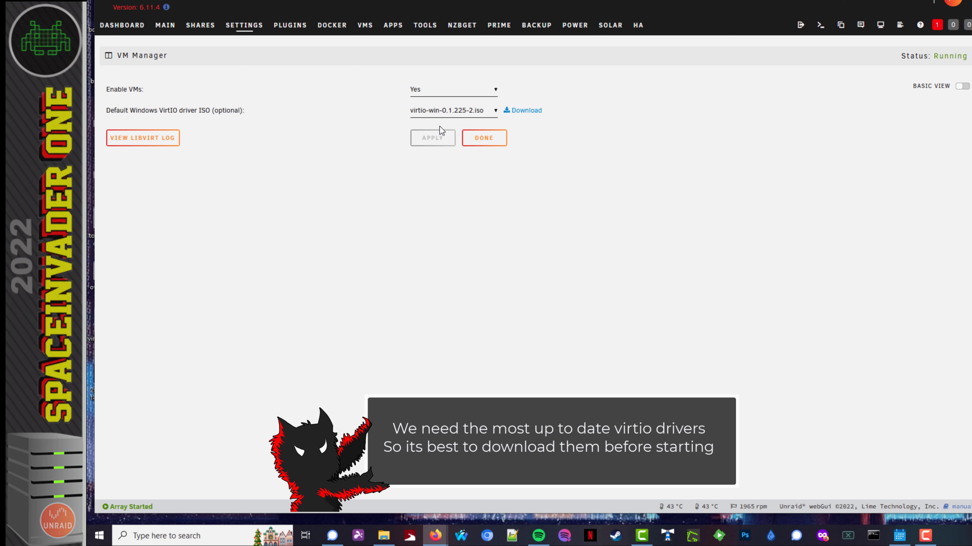
click(526, 115)
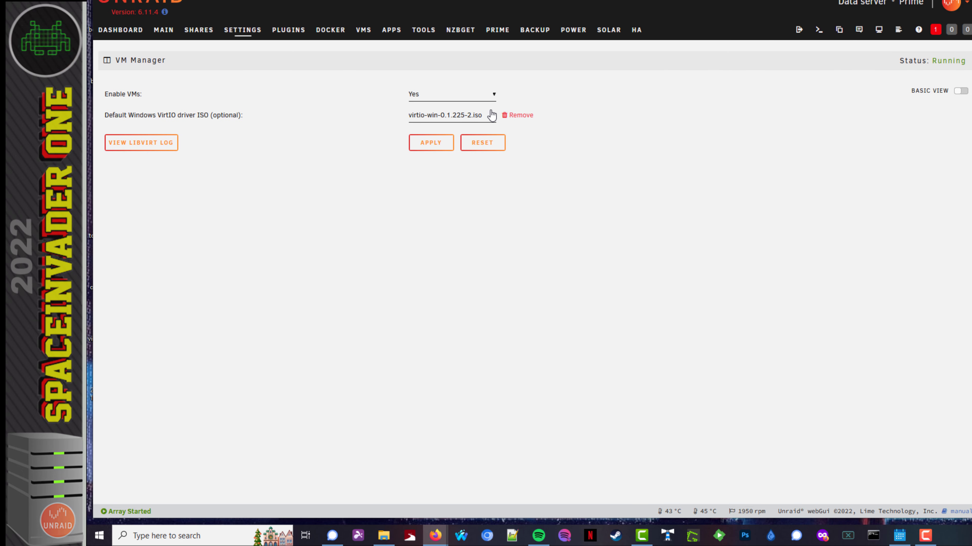
Add a new VM from the Windows 10 template, name it Windows 10 virtio and assign logical CPUs 8, 10, 12 and 14.
click(362, 34)
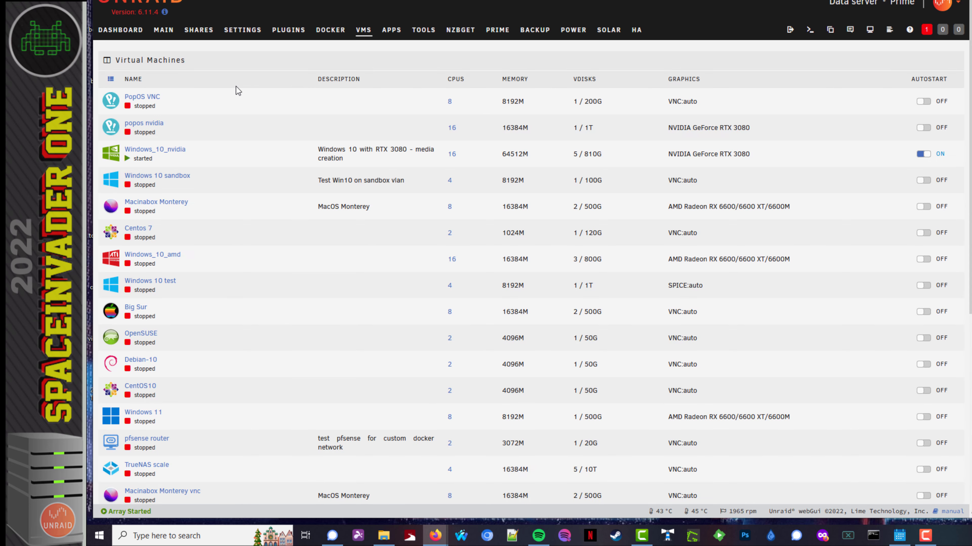
scroll(226, 127, down, 10)
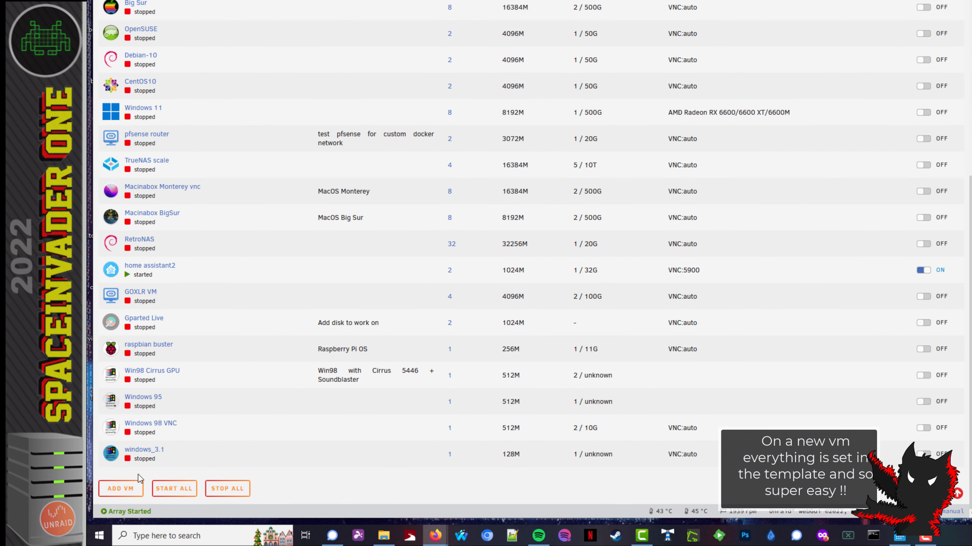
click(122, 488)
click(173, 128)
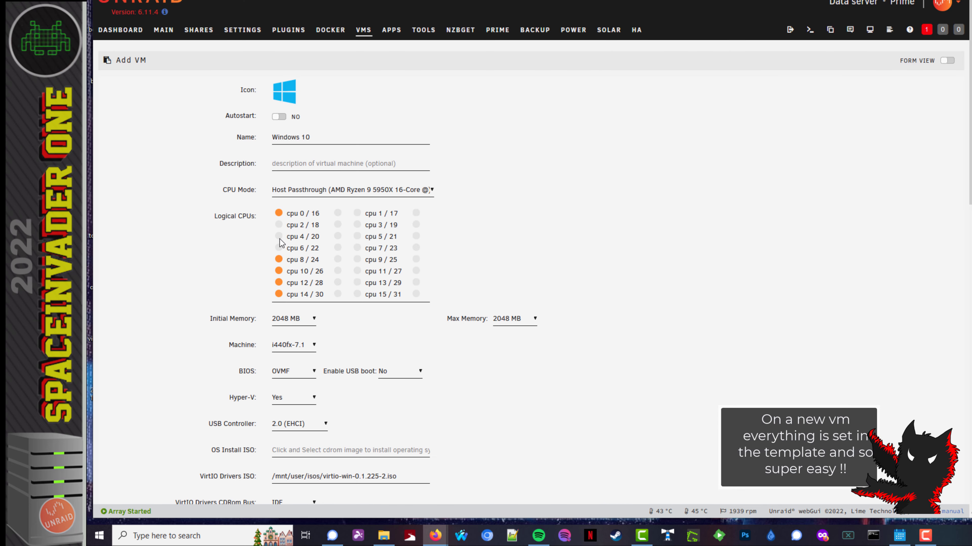
click(312, 138)
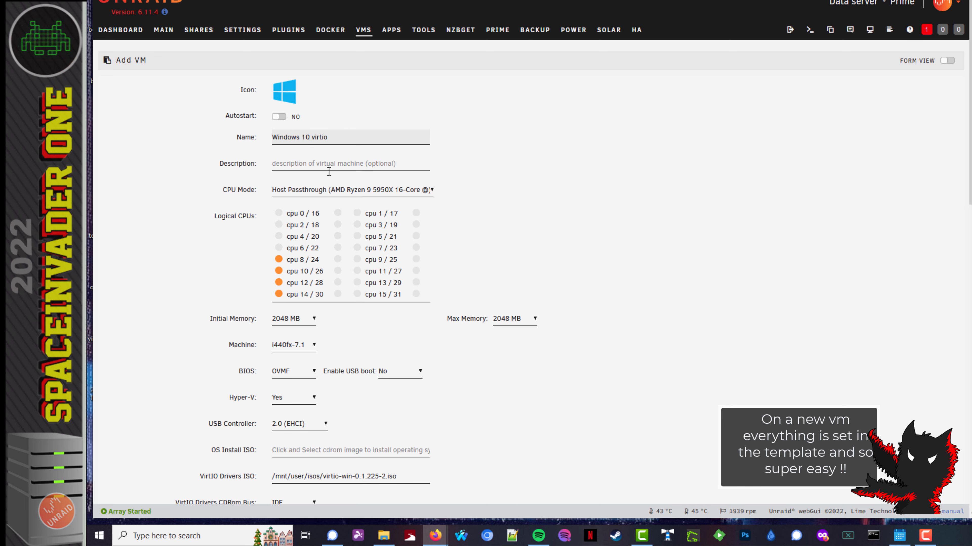
Set the new VM's manual Virtiofs share to source path /mnt/disks/sabrent/ with the mount tag games.
scroll(329, 222, down, 8)
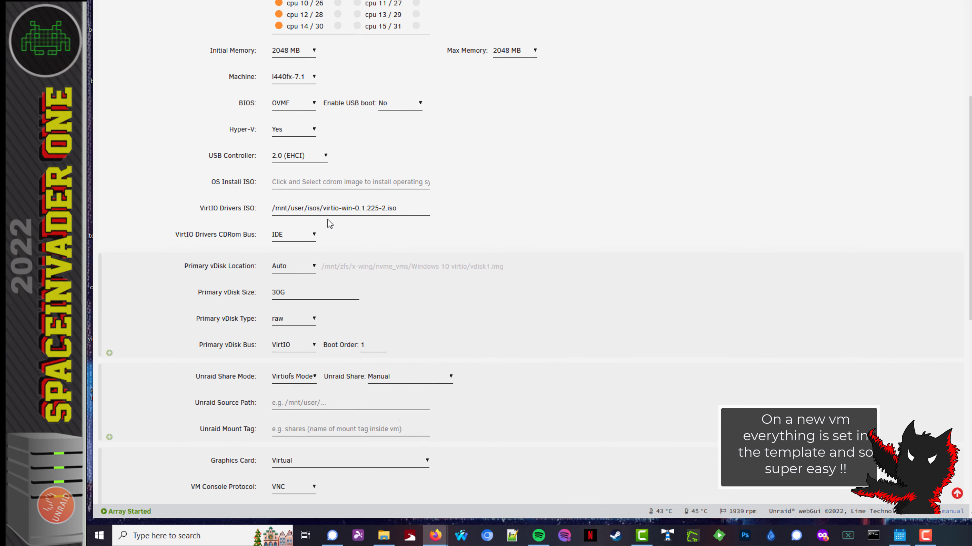
scroll(330, 224, down, 3)
drag(321, 180, 188, 109)
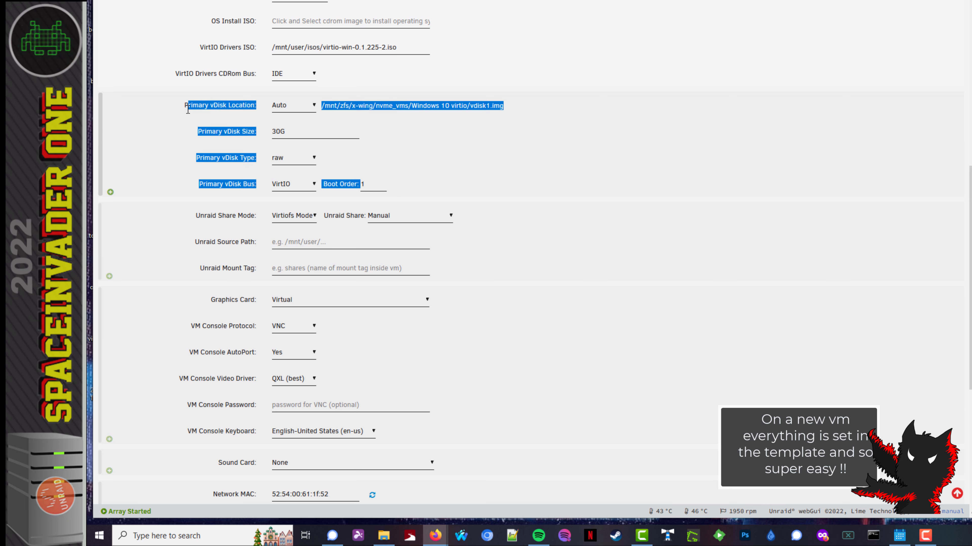
click(185, 207)
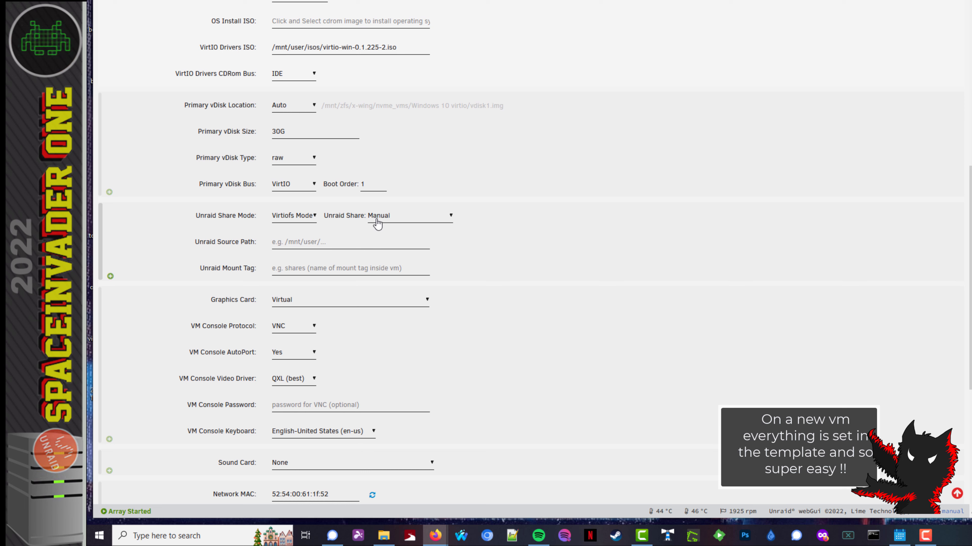
click(303, 242)
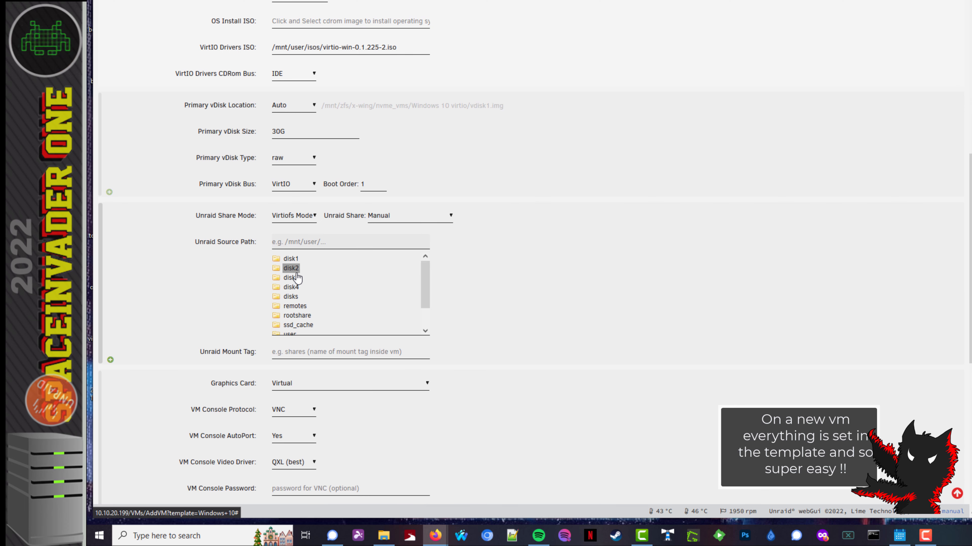
click(290, 297)
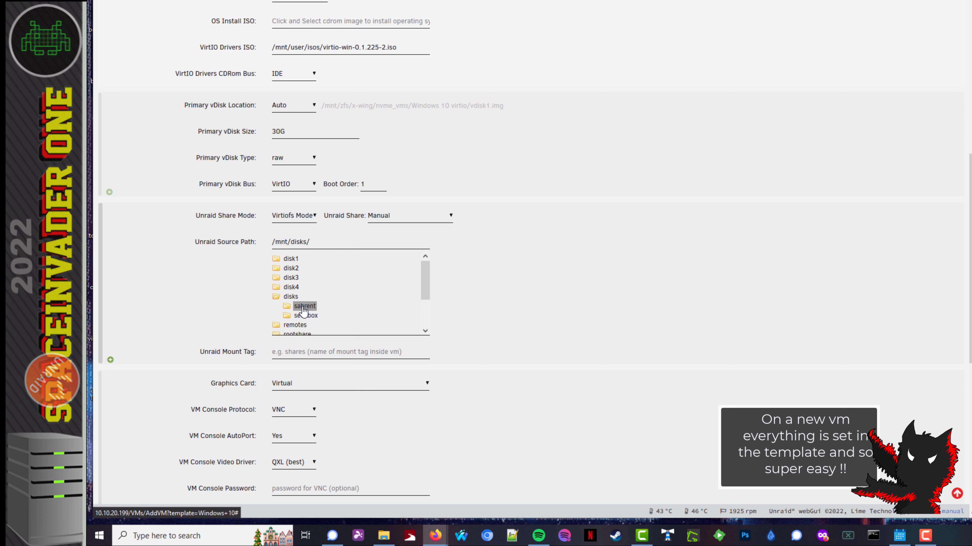
click(303, 307)
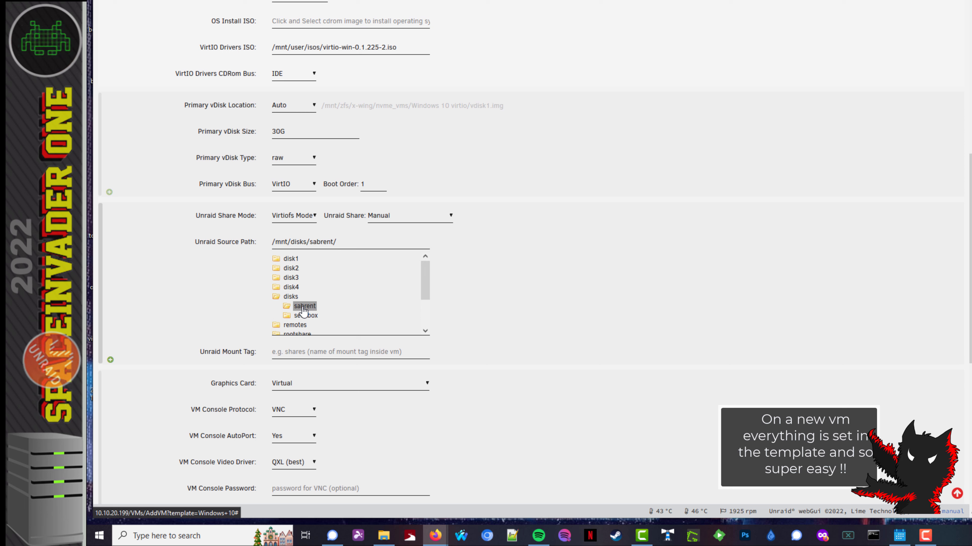
click(292, 272)
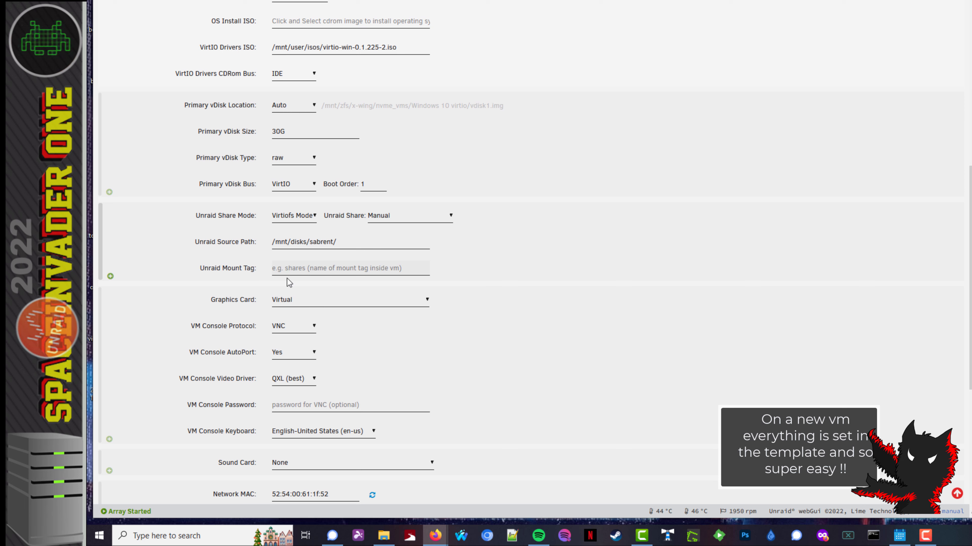
text(ga)
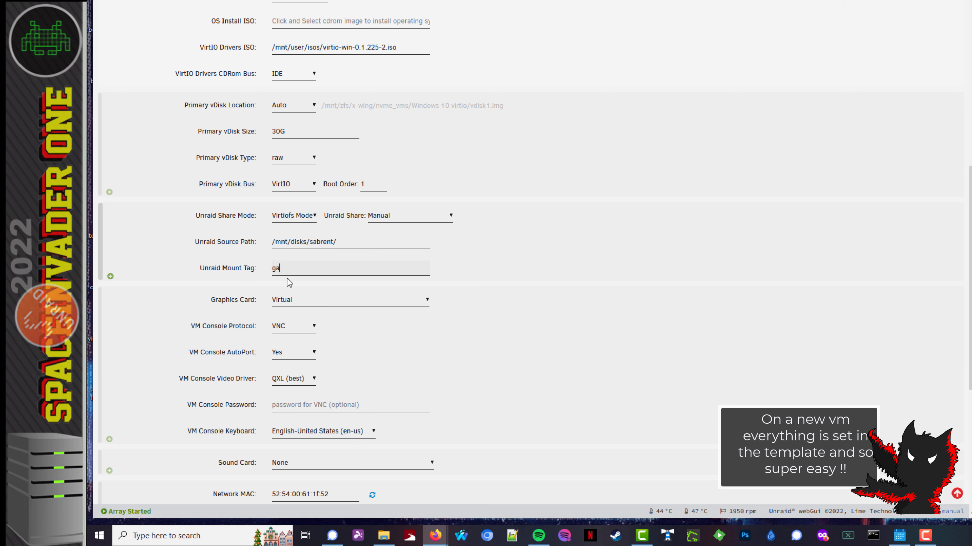
text(mes)
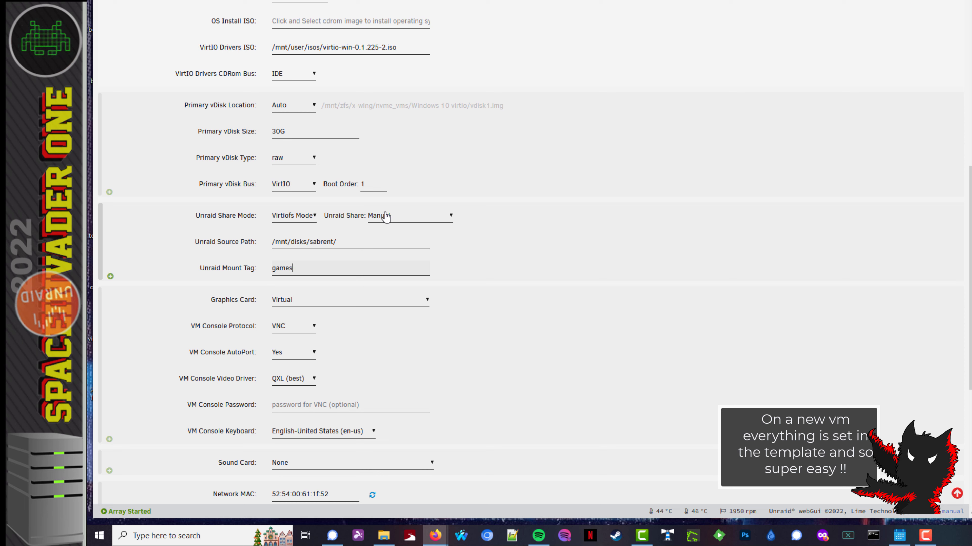
Choose User:games2 as the new VM's Unraid share in Virtiofs mode and create the VM.
click(389, 216)
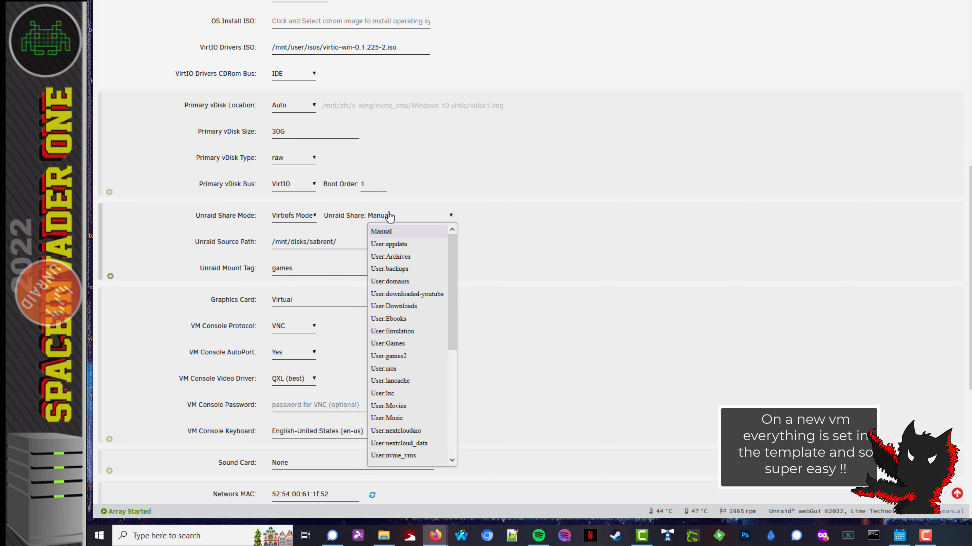
click(389, 216)
click(382, 217)
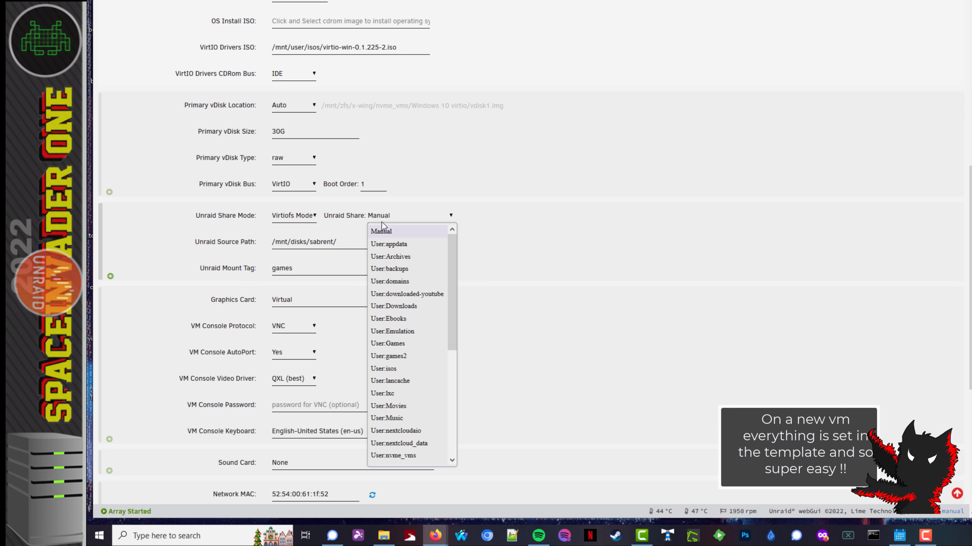
click(395, 359)
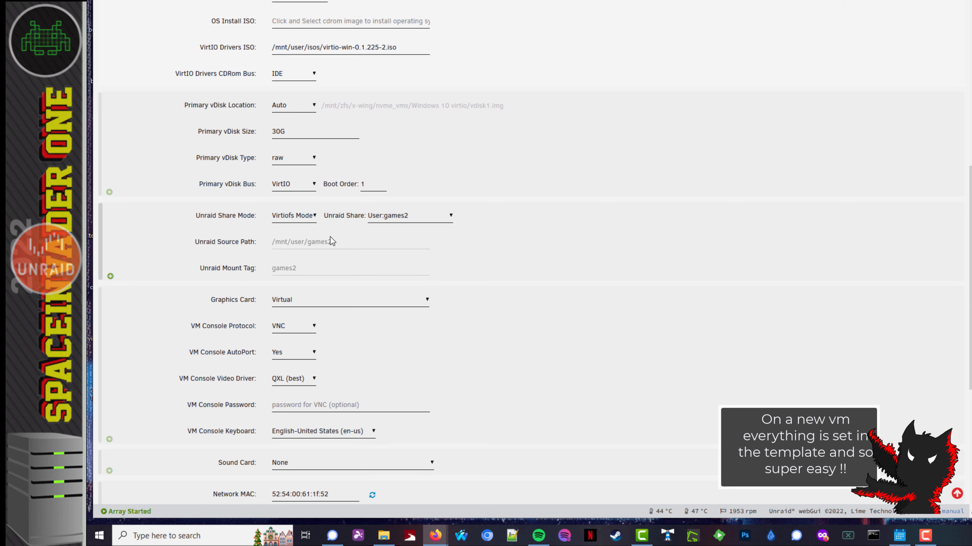
scroll(286, 465, down, 5)
click(302, 479)
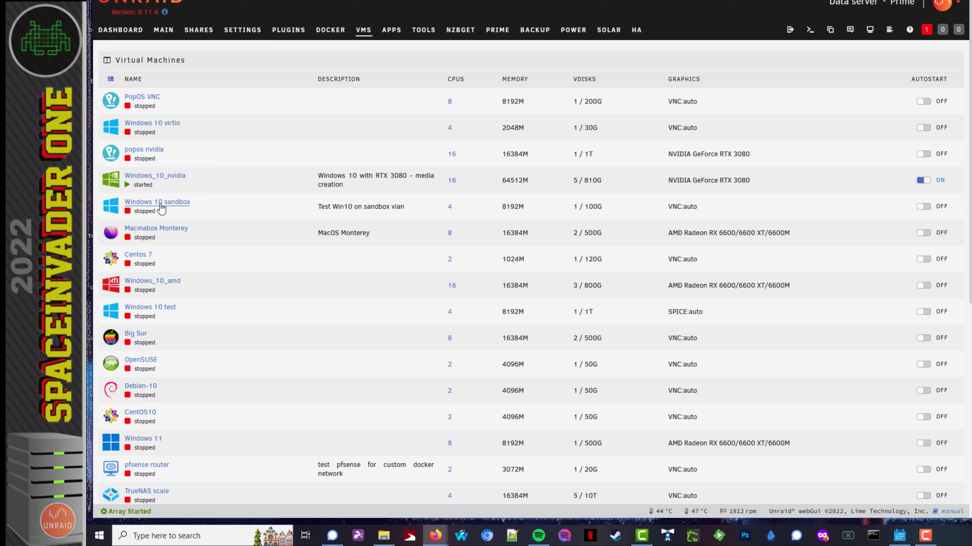
Try to update the existing Windows 10 sandbox VM with User:games2 as its Virtiofs Unraid share.
click(114, 209)
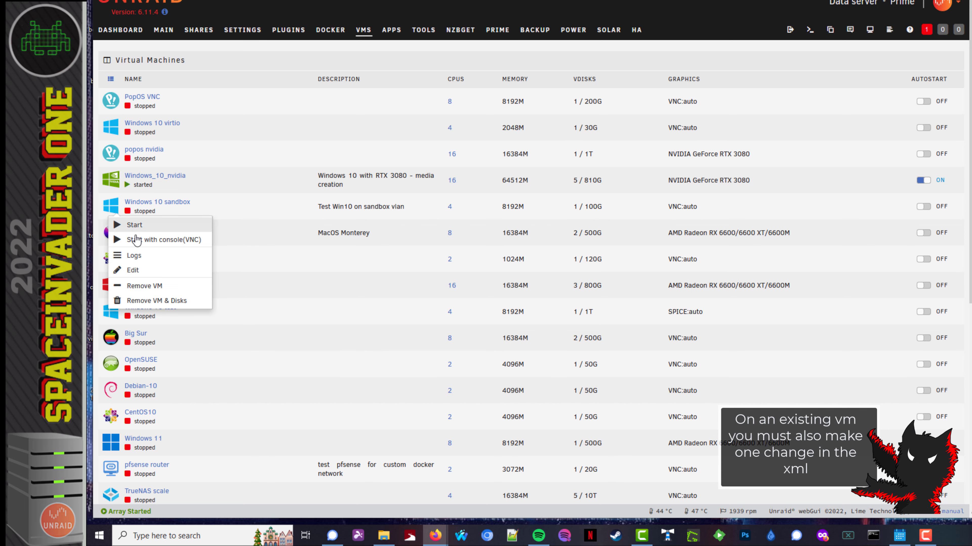
click(139, 274)
scroll(388, 328, down, 8)
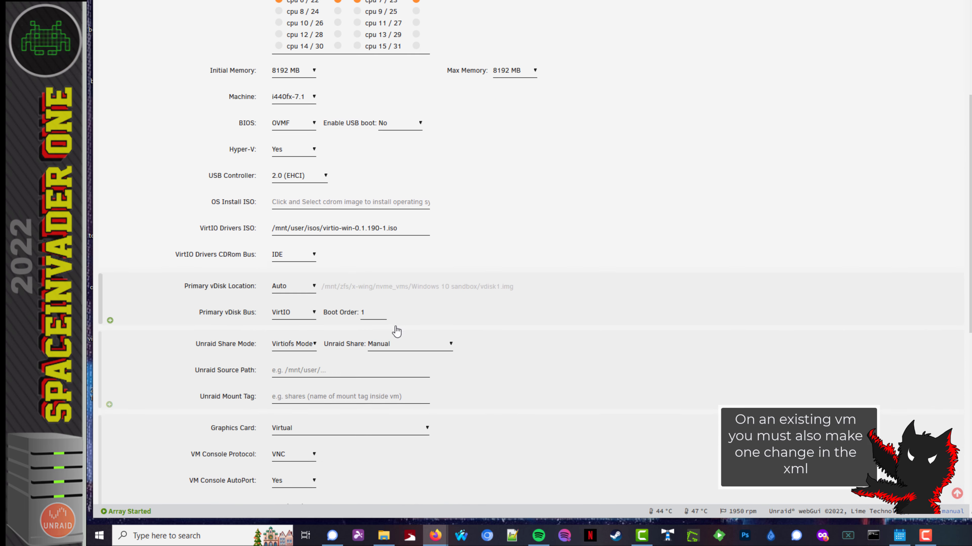
click(397, 270)
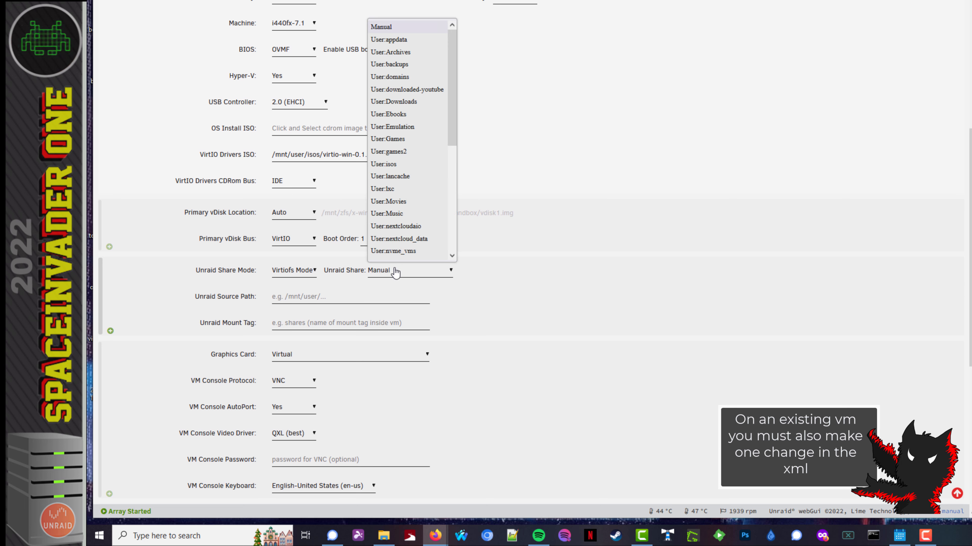
click(393, 145)
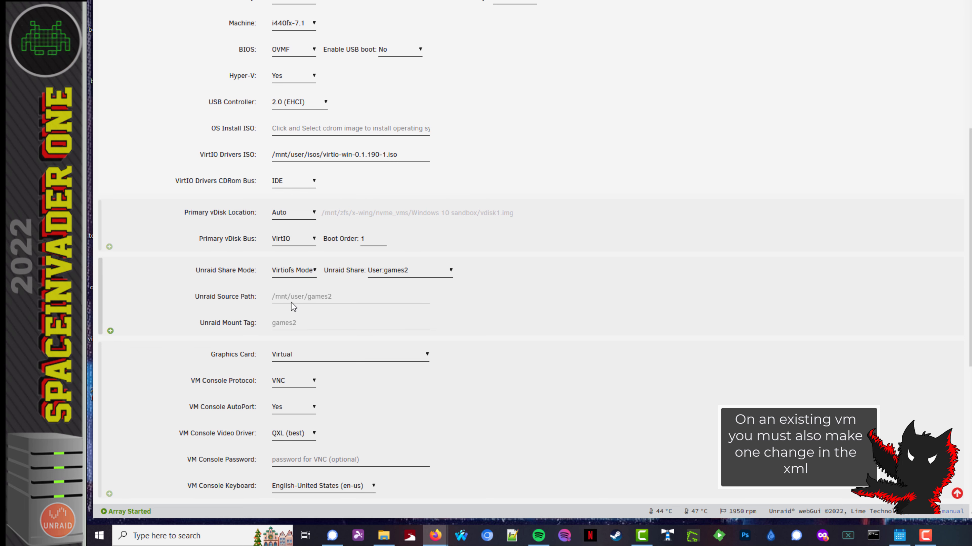
scroll(293, 306, down, 8)
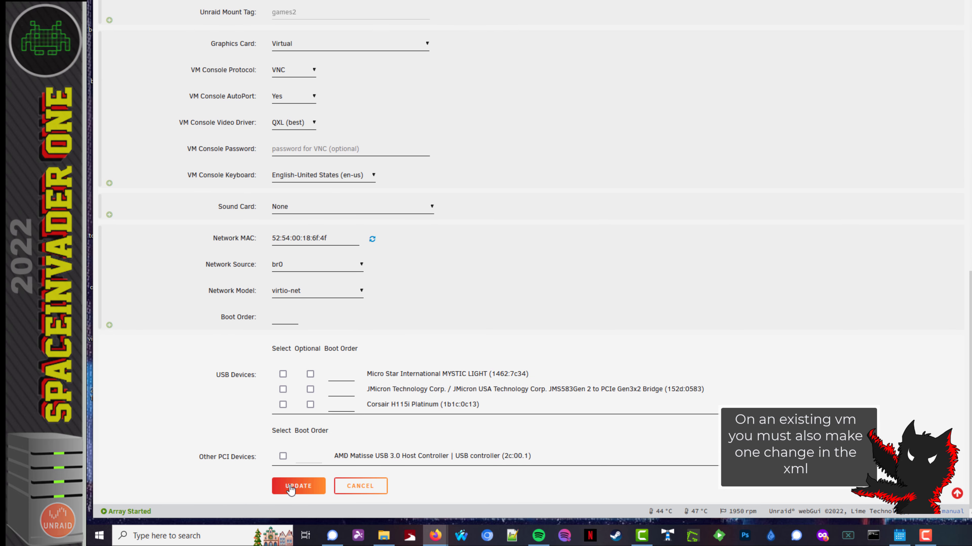
click(291, 487)
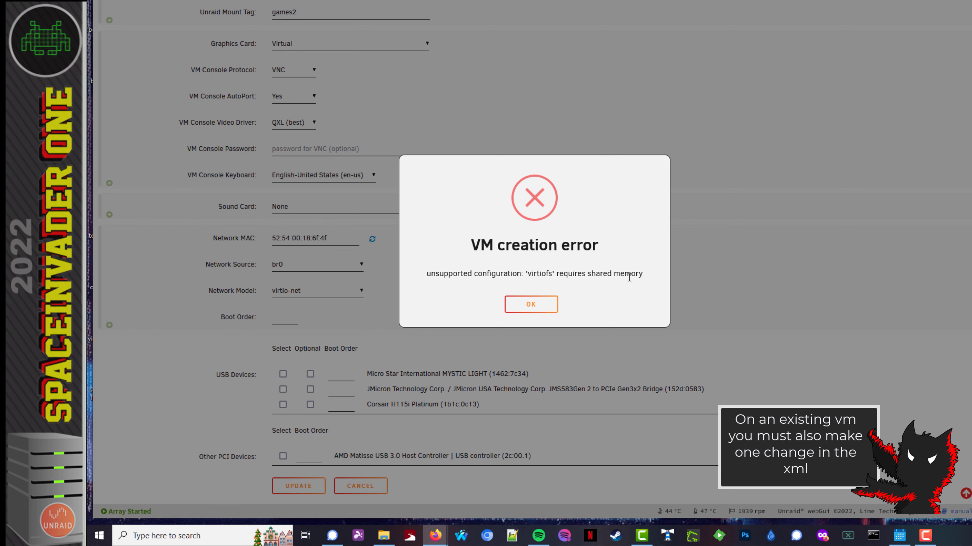
click(531, 304)
In the Windows 10 sandbox XML, replace the memoryBacking block with one using source type='memfd' and access mode='shared', and update the VM.
scroll(746, 340, up, 15)
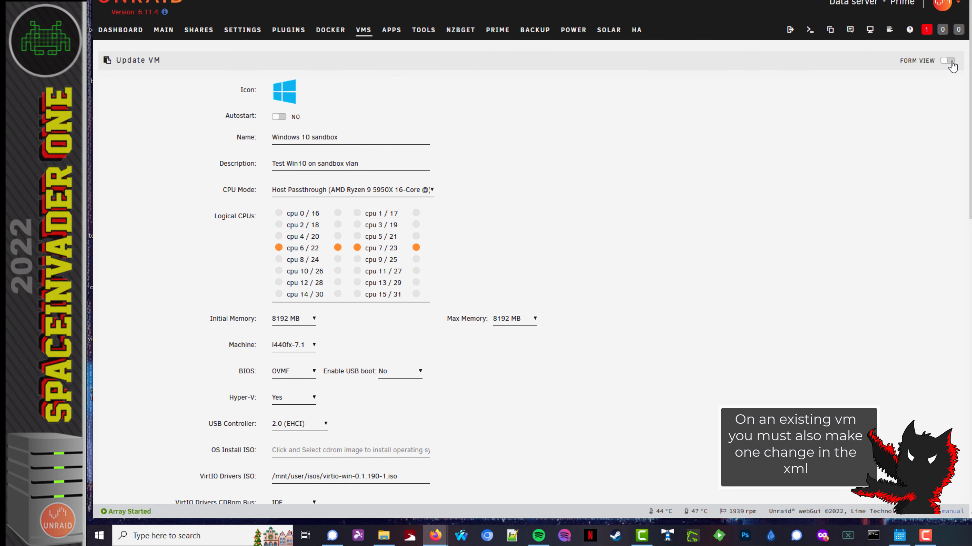
click(948, 62)
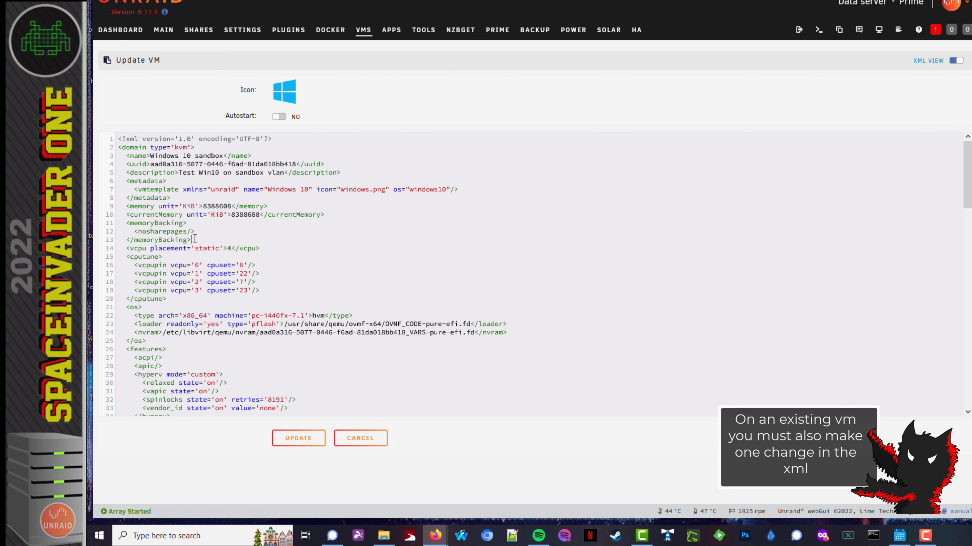
drag(162, 239, 126, 225)
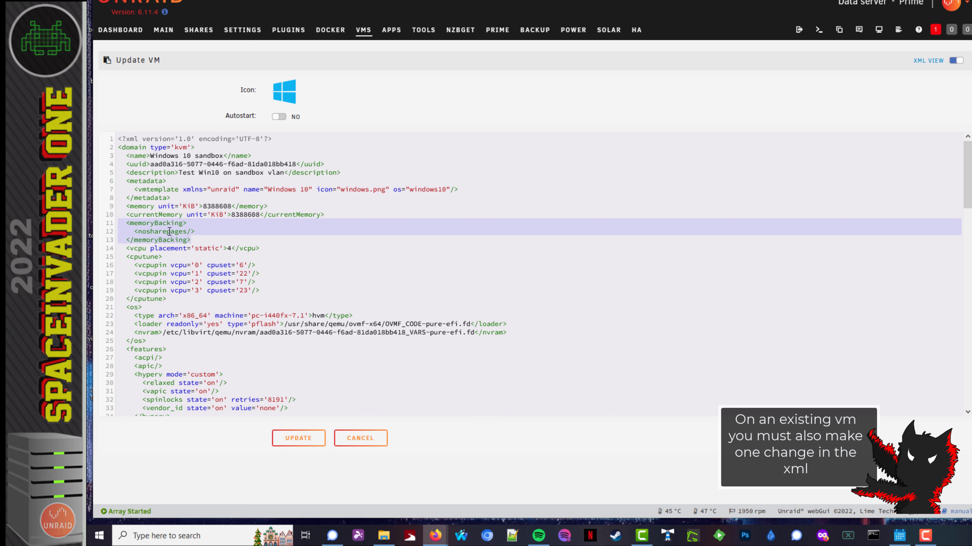
key(Delete)
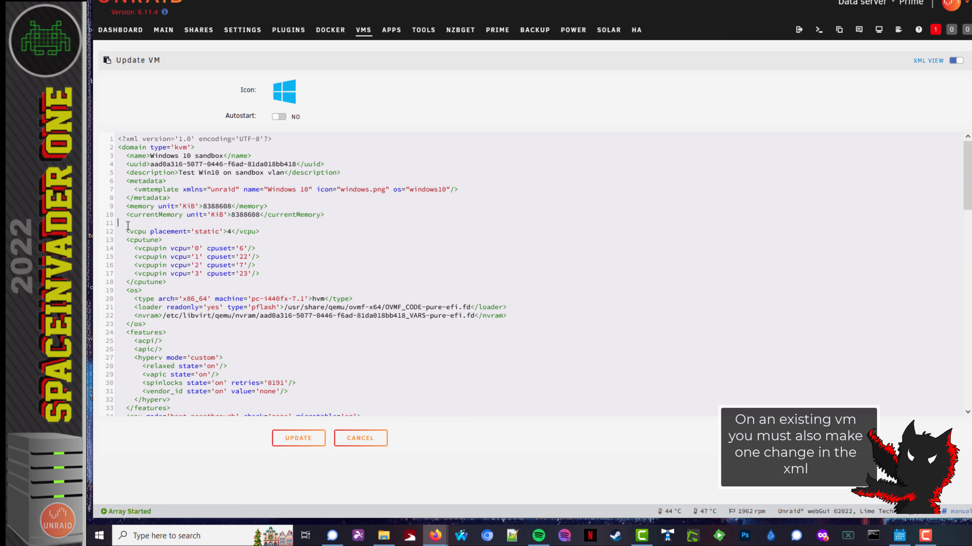
key(ctrl+z)
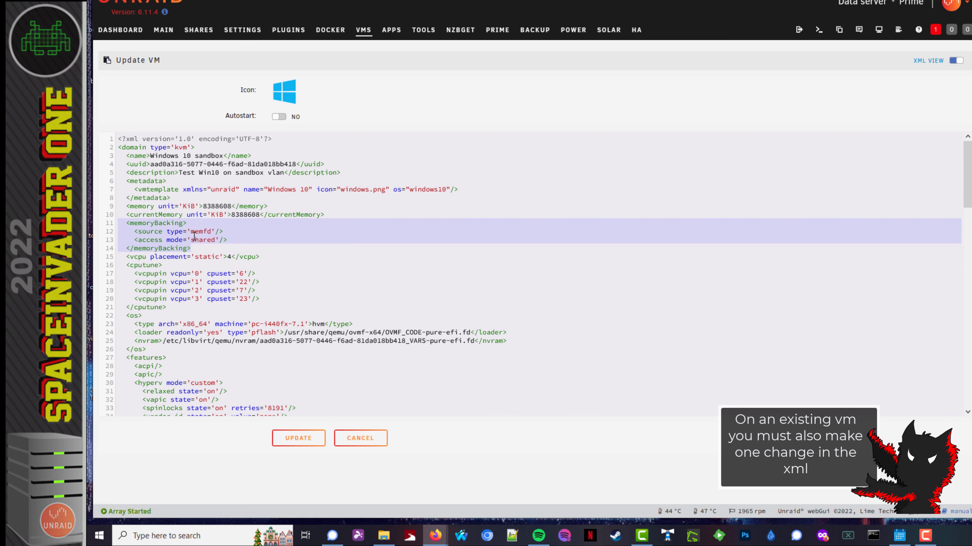
click(290, 439)
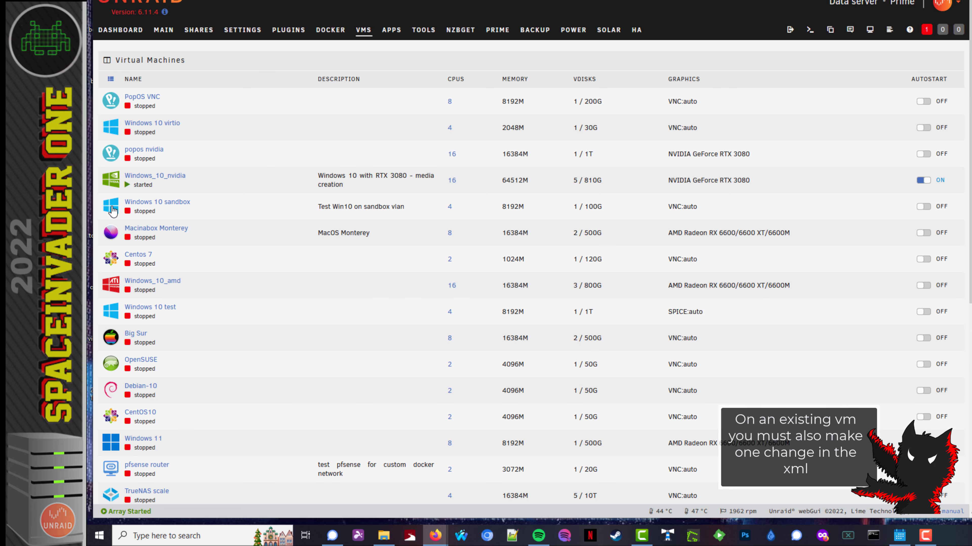
Reopen the Windows 10 sandbox VM for editing in form view and select User:games2 as its Virtiofs Unraid share.
click(113, 211)
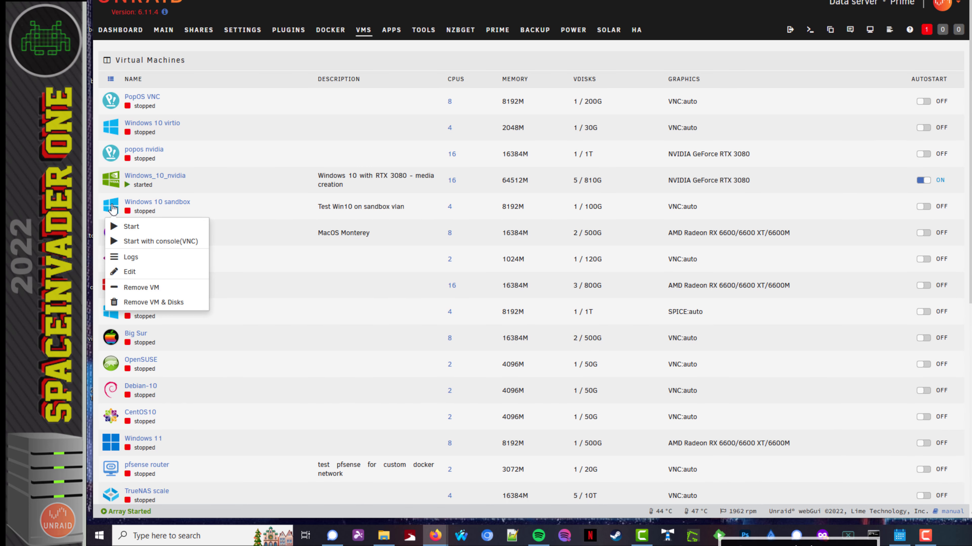
click(148, 272)
click(928, 61)
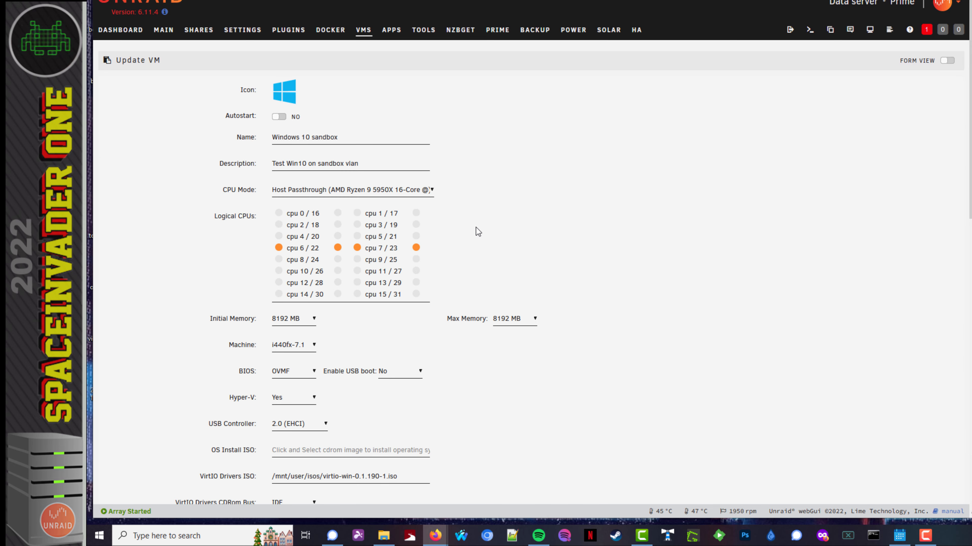
scroll(472, 229, down, 10)
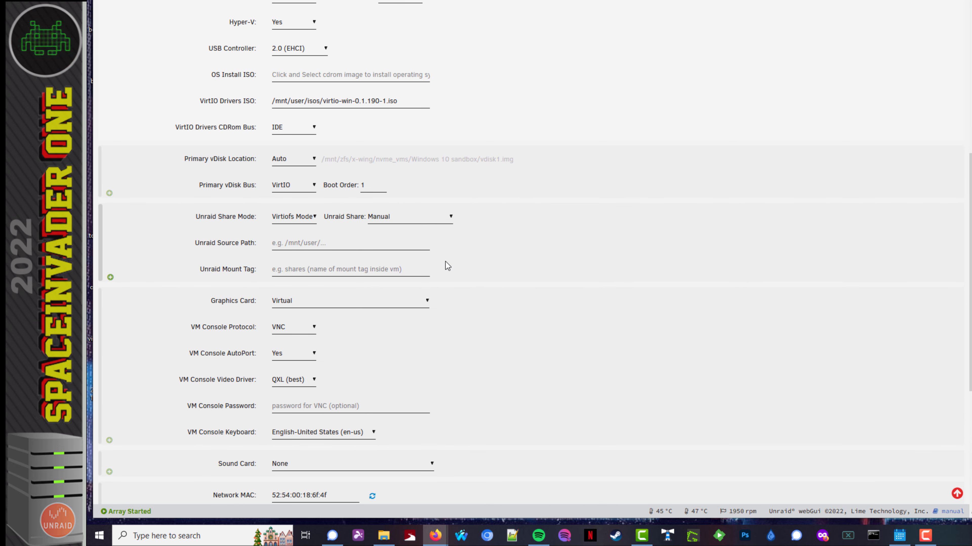
click(446, 216)
click(401, 360)
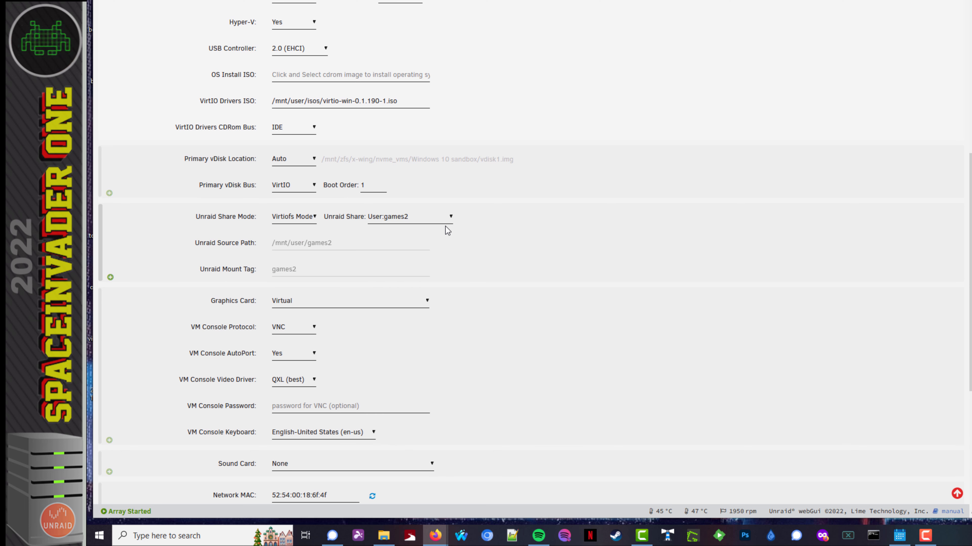
Set the sandbox VM's VirtIO Drivers ISO to virtio-win-0.1.225-2.iso and update the VM.
scroll(288, 158, up, 2)
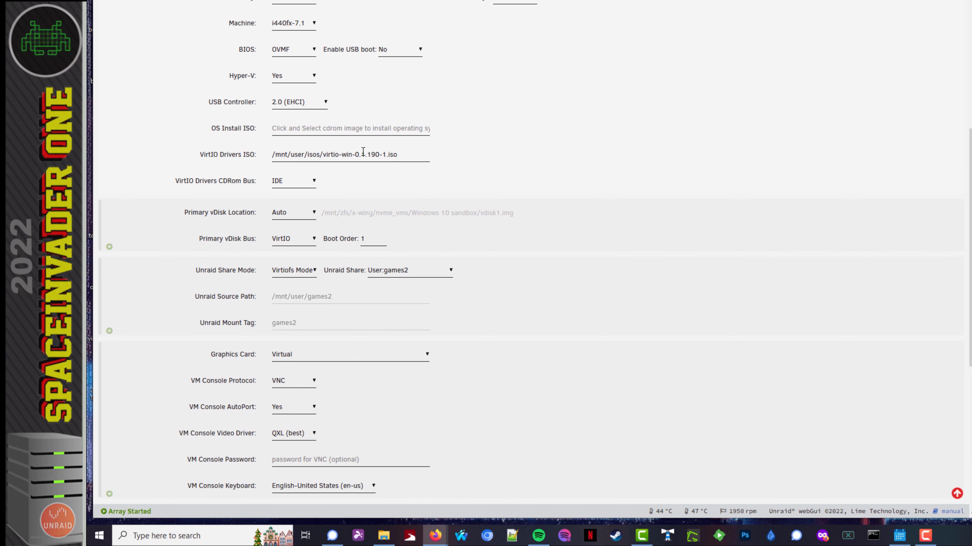
click(410, 154)
scroll(424, 186, down, 4)
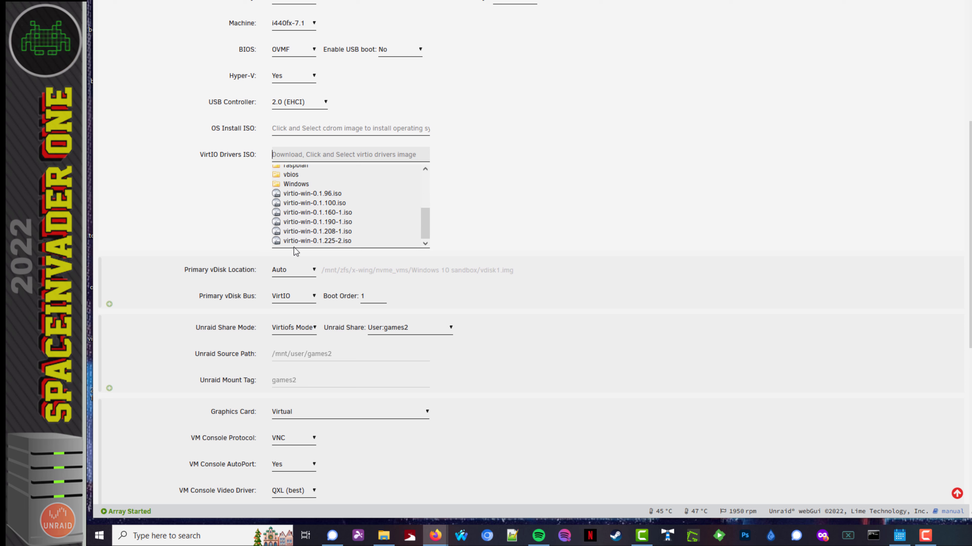
click(331, 241)
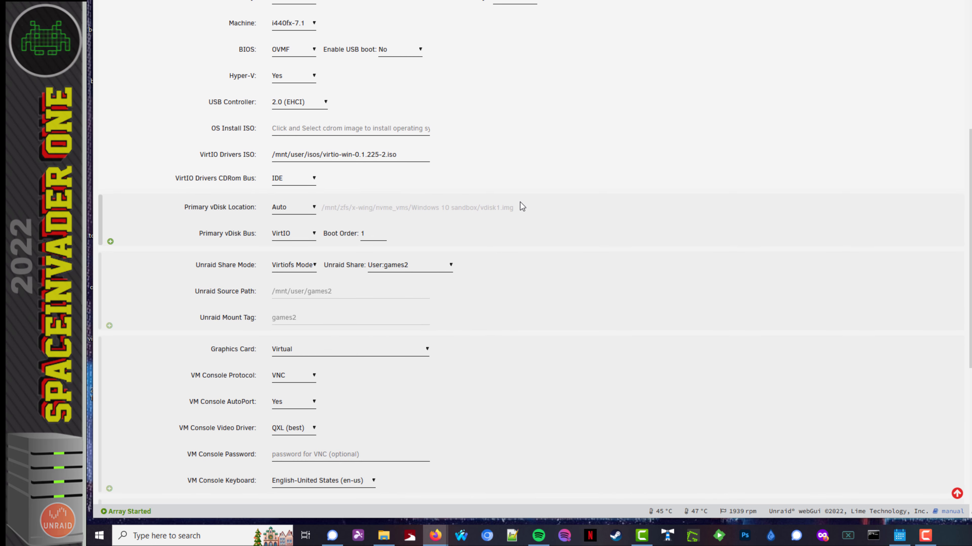
scroll(518, 206, down, 8)
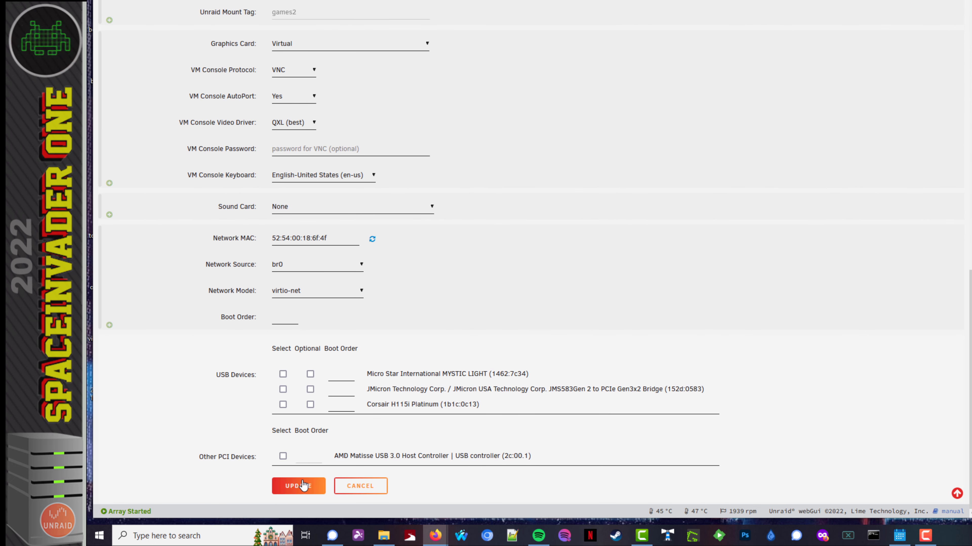
click(303, 485)
Start the Windows 10 sandbox VM with its VNC console and sign in to Windows with the account password.
click(111, 232)
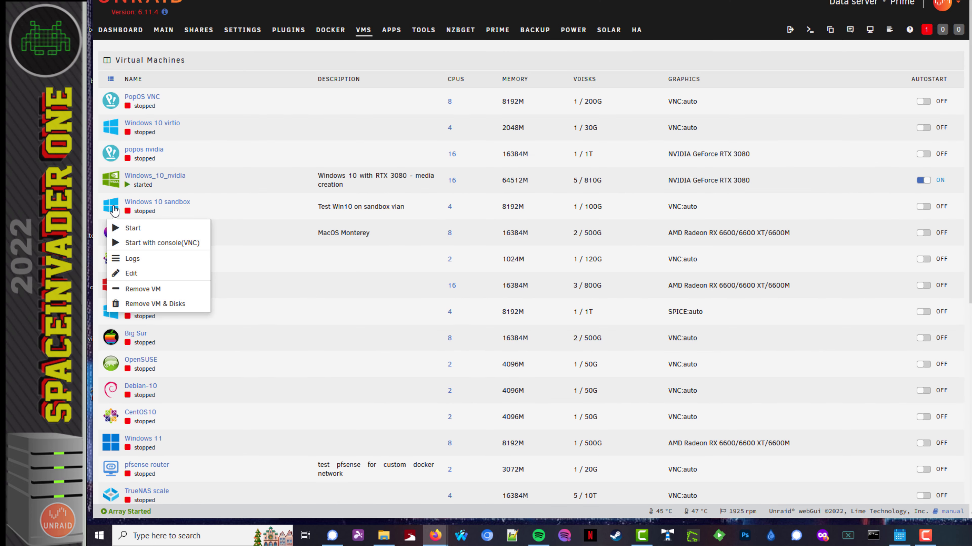
click(149, 243)
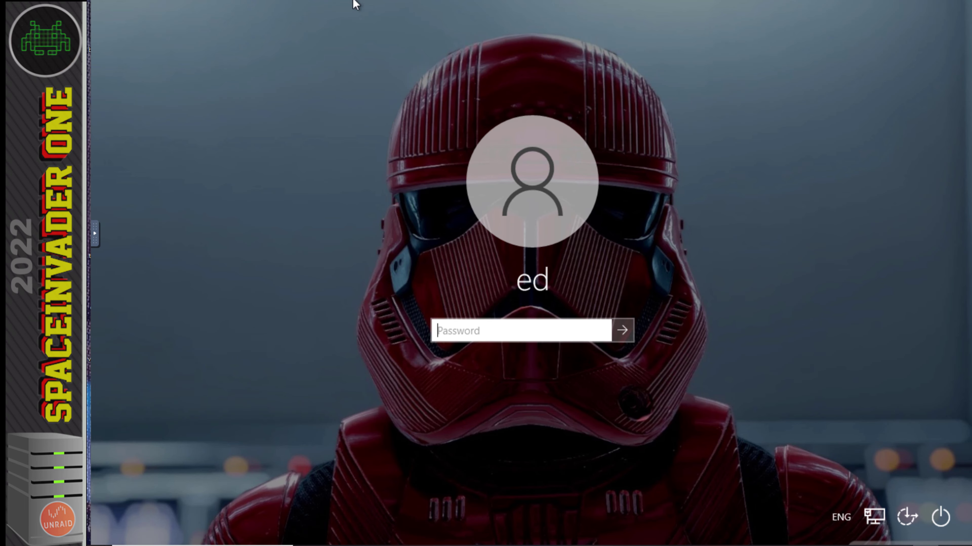
text(p)
key(Return)
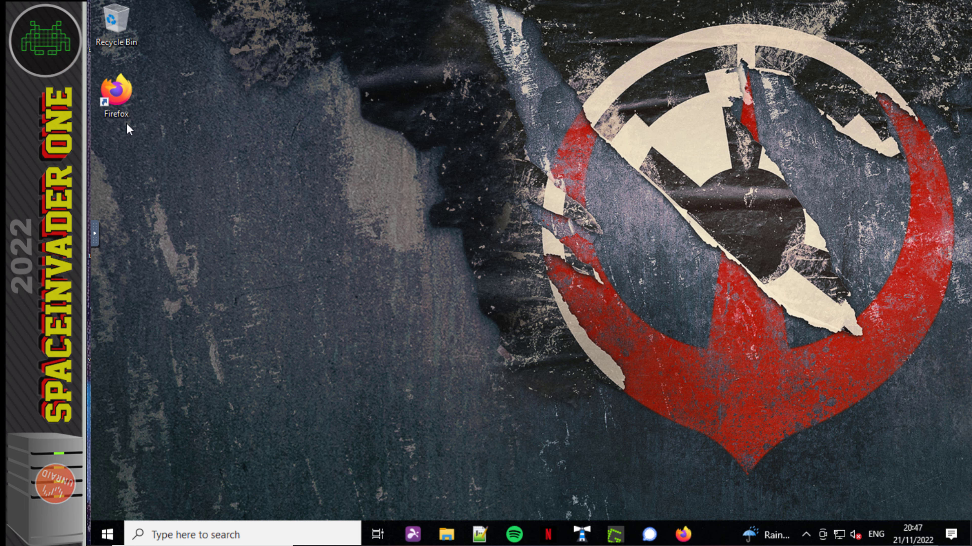
Open Firefox in the VM and download the WinFsp installer from winfsp.dev.
double_click(115, 94)
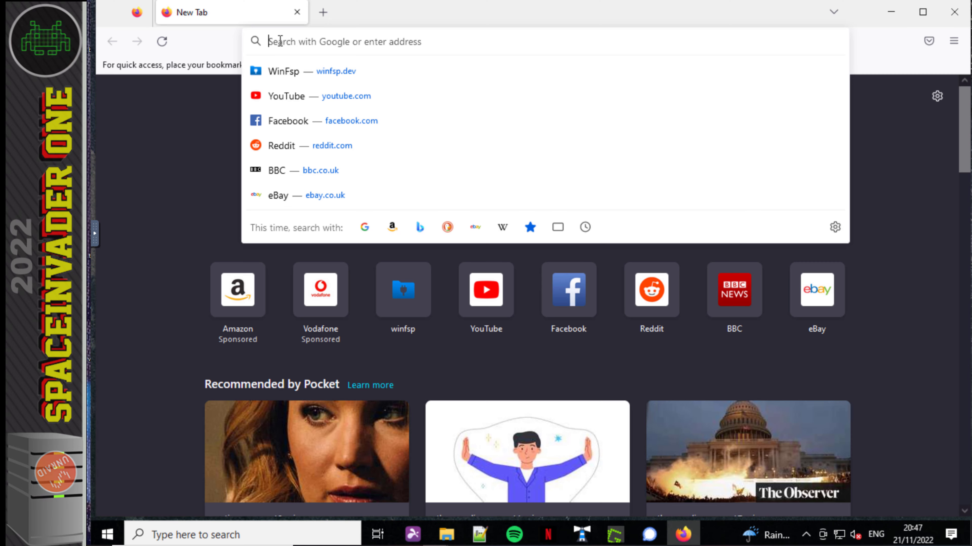
text(winfsp.dev/)
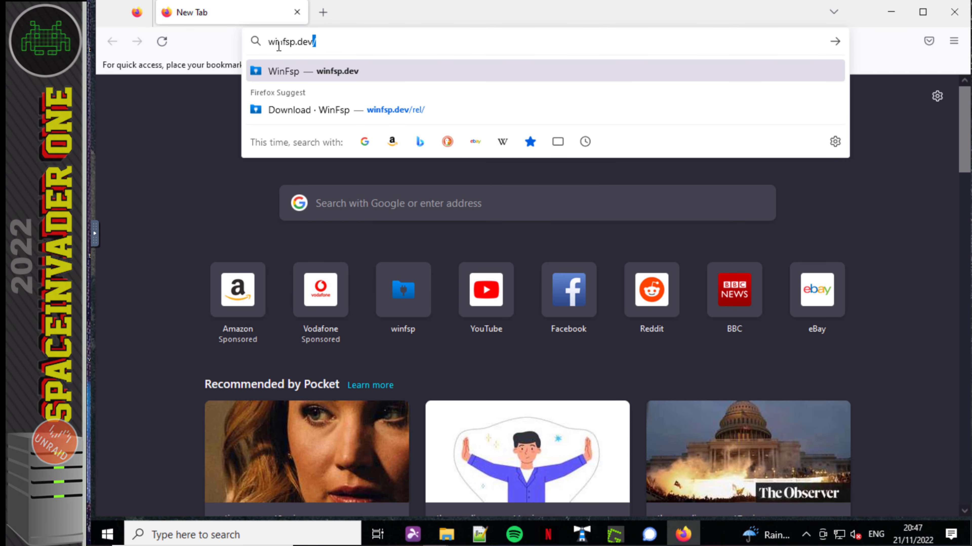
key(Return)
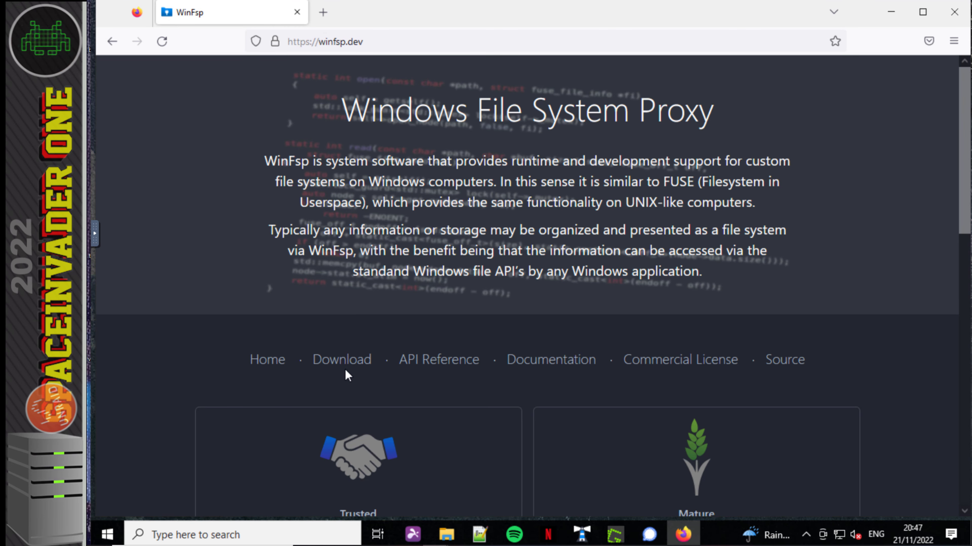
click(344, 361)
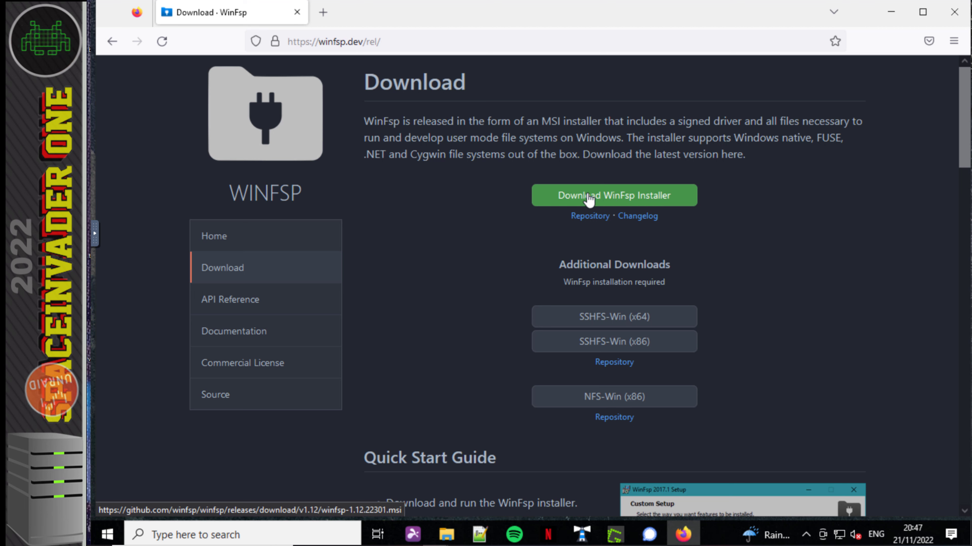
click(612, 199)
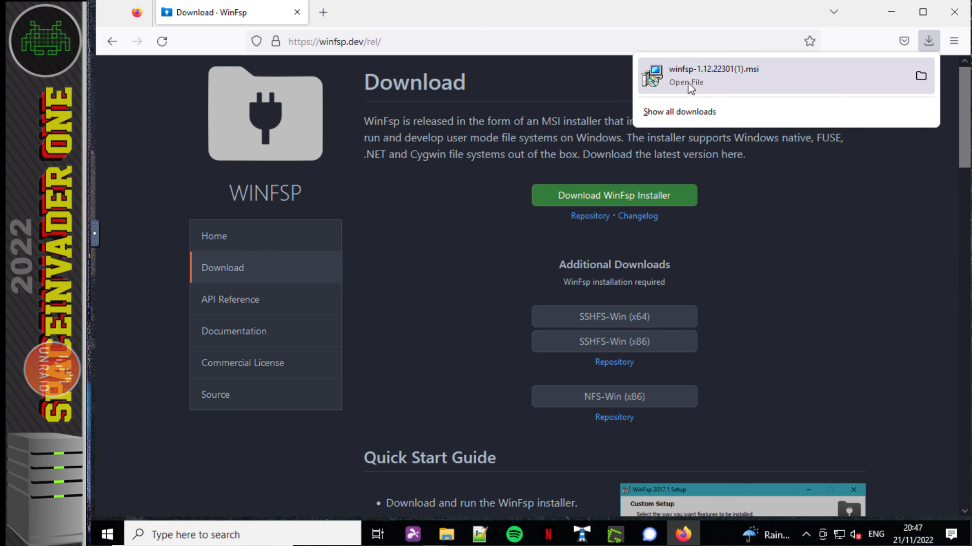
Run the downloaded WinFsp installer, close the browser, and complete the WinFsp 2022.2 setup with its default options.
click(689, 83)
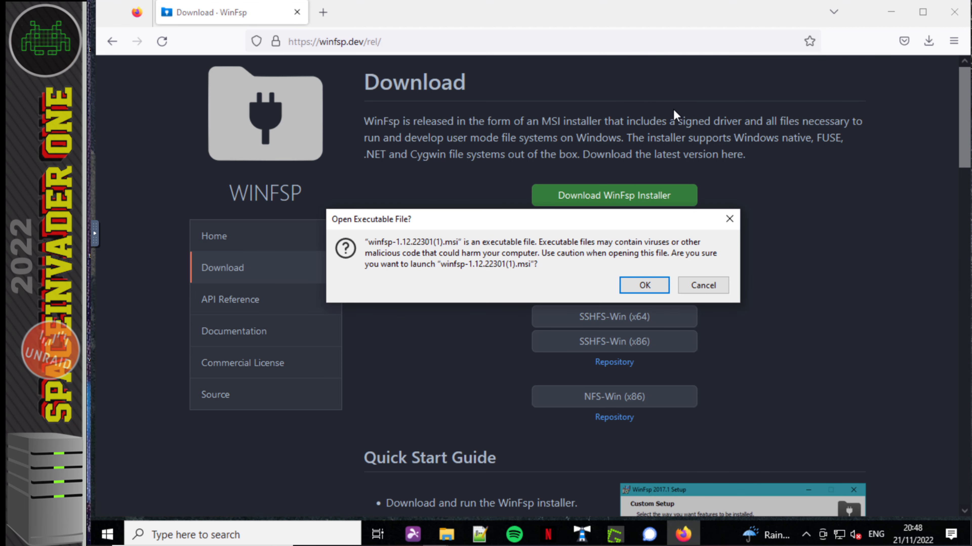
click(699, 277)
click(958, 15)
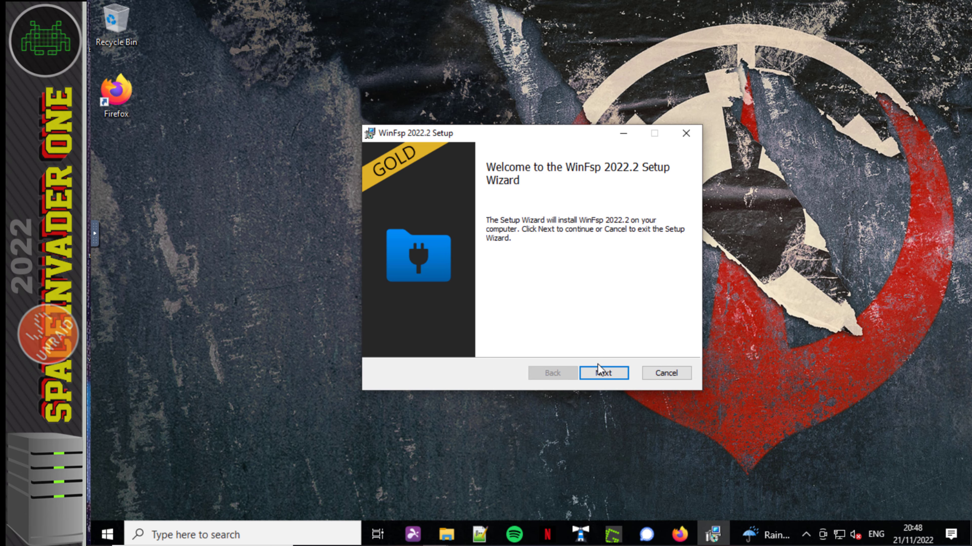
click(604, 372)
click(613, 373)
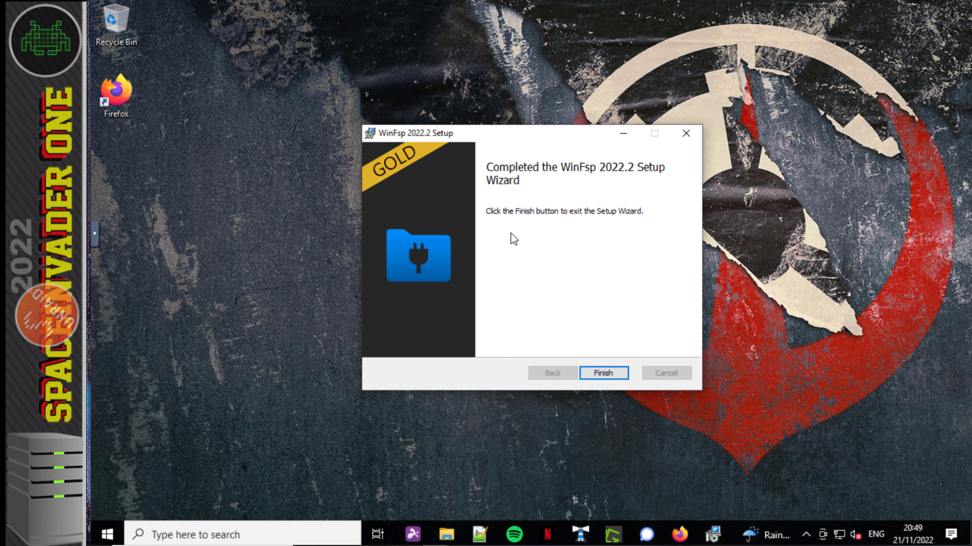
click(599, 376)
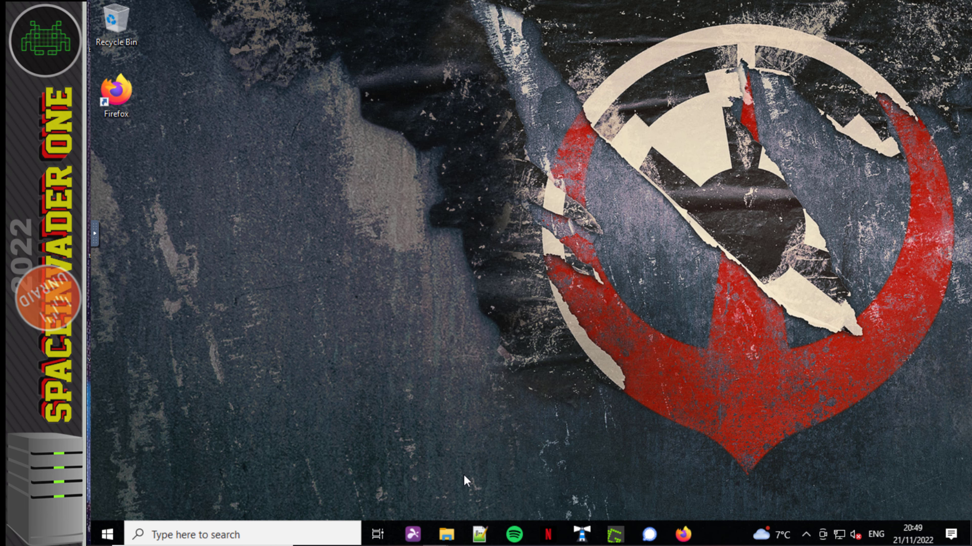
In Device Manager, uninstall the VirtIO FS Device under System devices, deleting its driver software, and rescan for hardware changes.
click(262, 532)
text(dev)
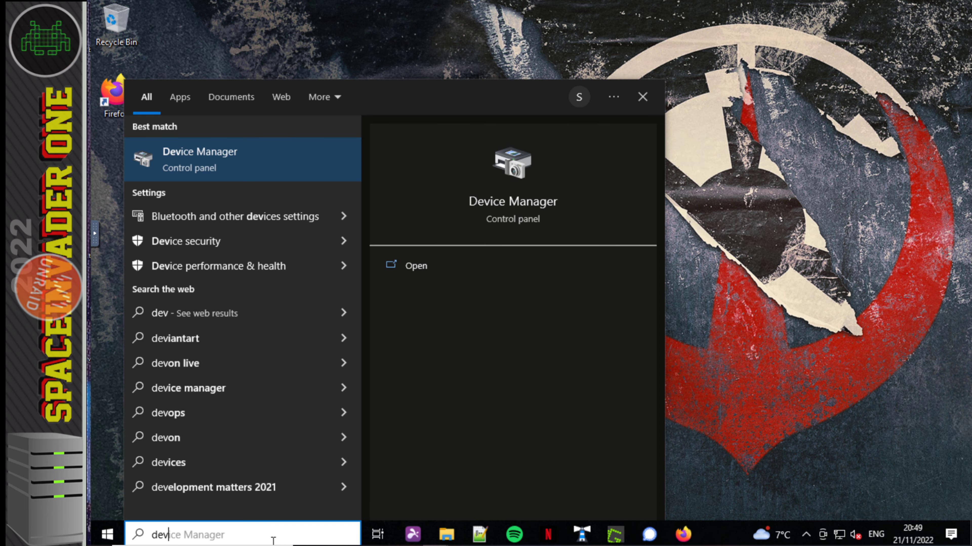
key(Return)
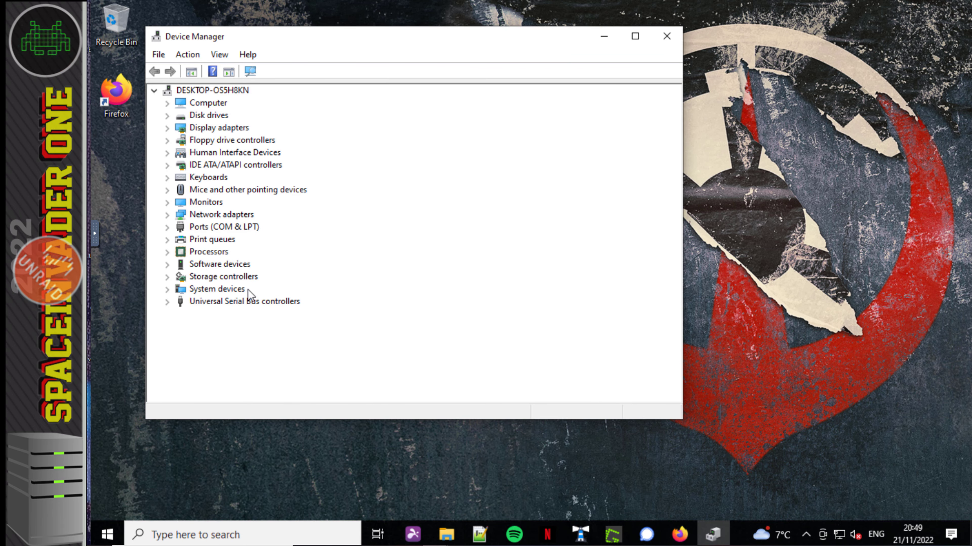
click(168, 292)
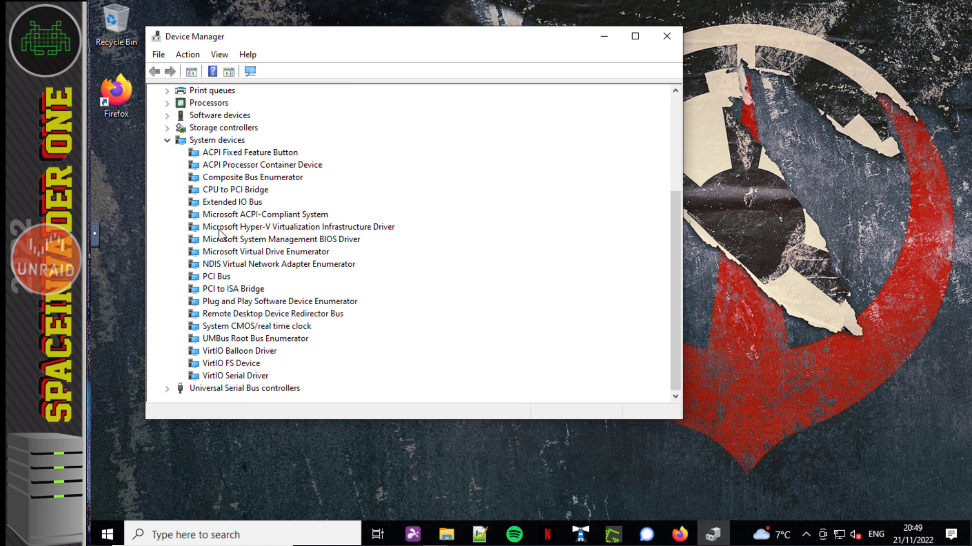
click(224, 368)
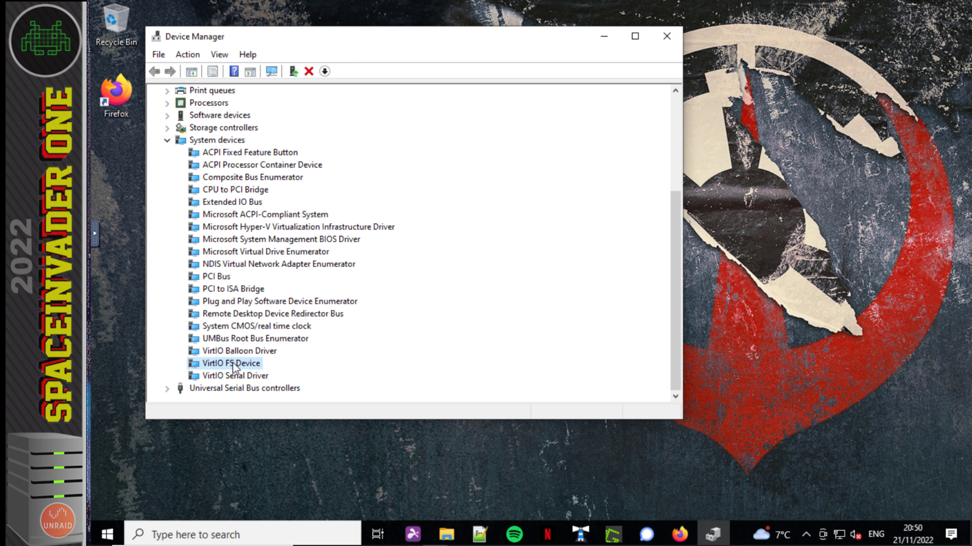
right_click(234, 368)
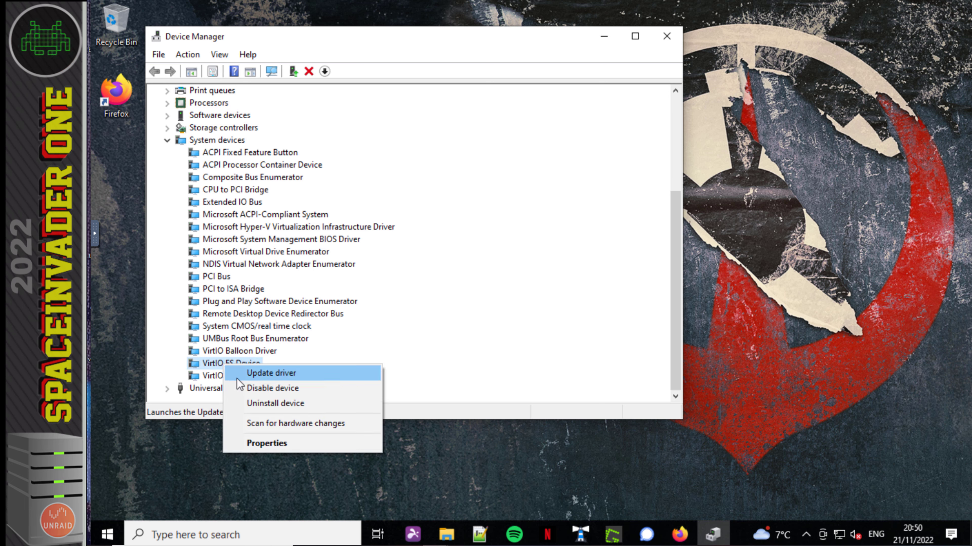
click(256, 405)
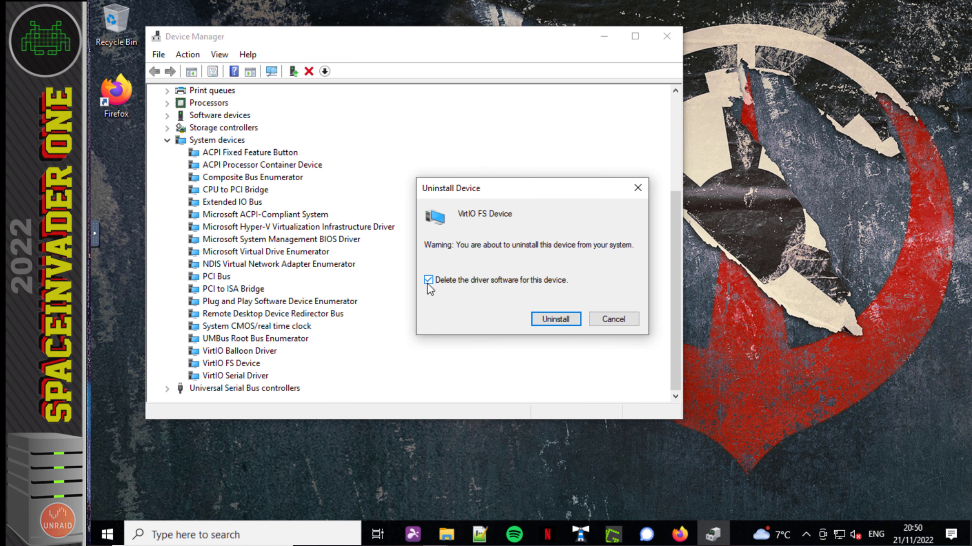
click(552, 321)
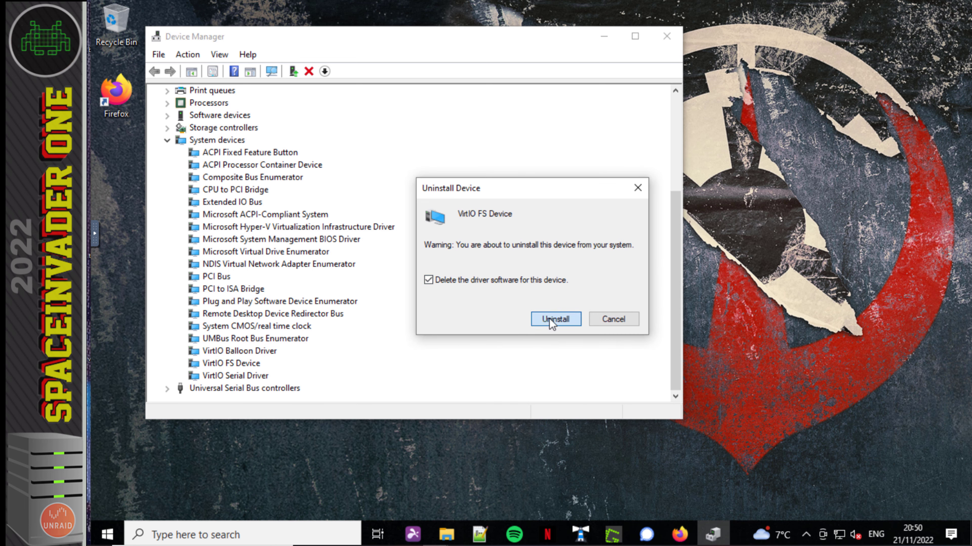
click(188, 55)
click(222, 75)
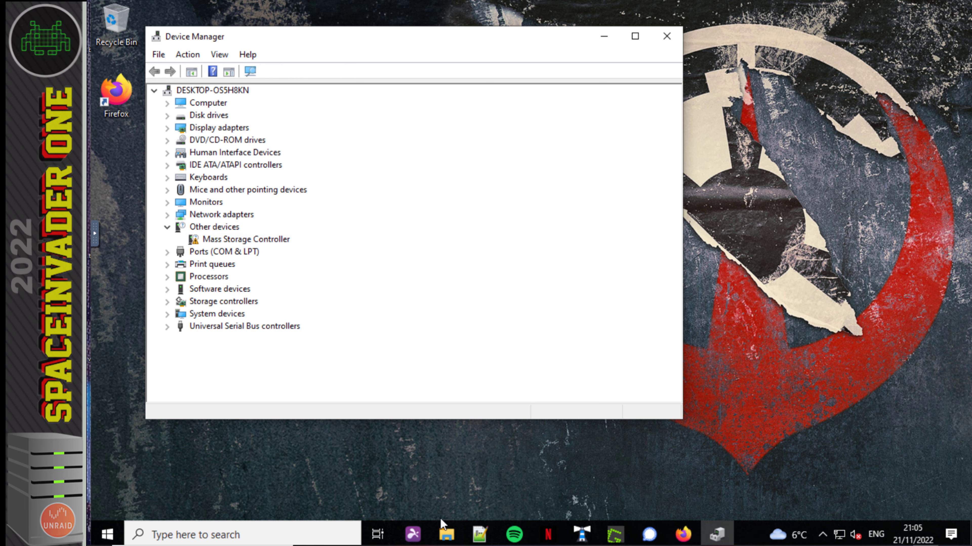
Launch the virtio-win-gt-x64 installer from the virtio-win-0.1.225 CD drive.
click(446, 533)
click(312, 305)
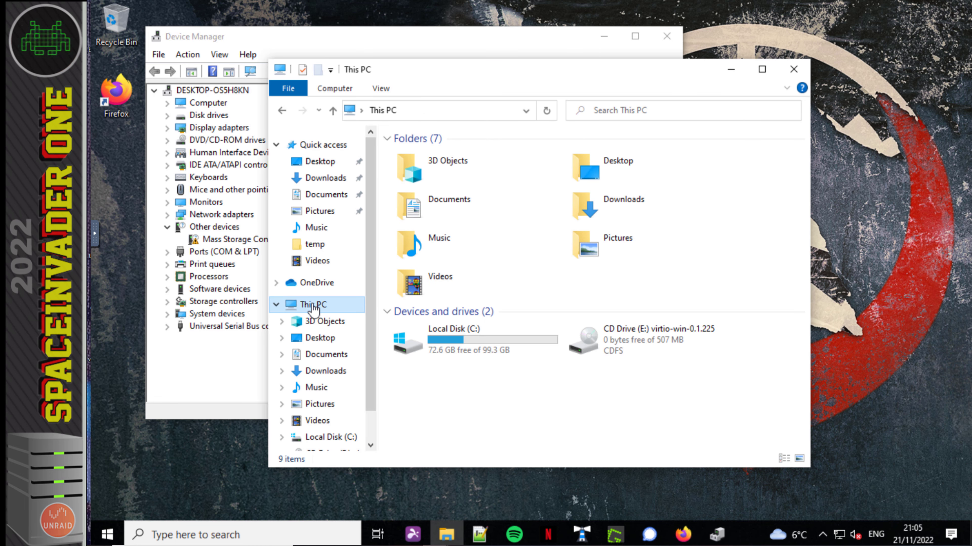
mouse_move(631, 353)
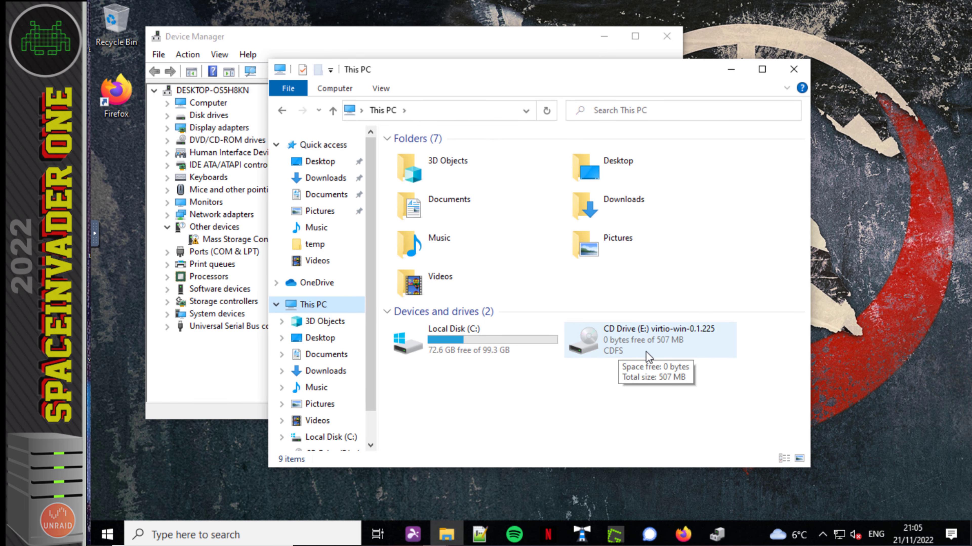
double_click(618, 347)
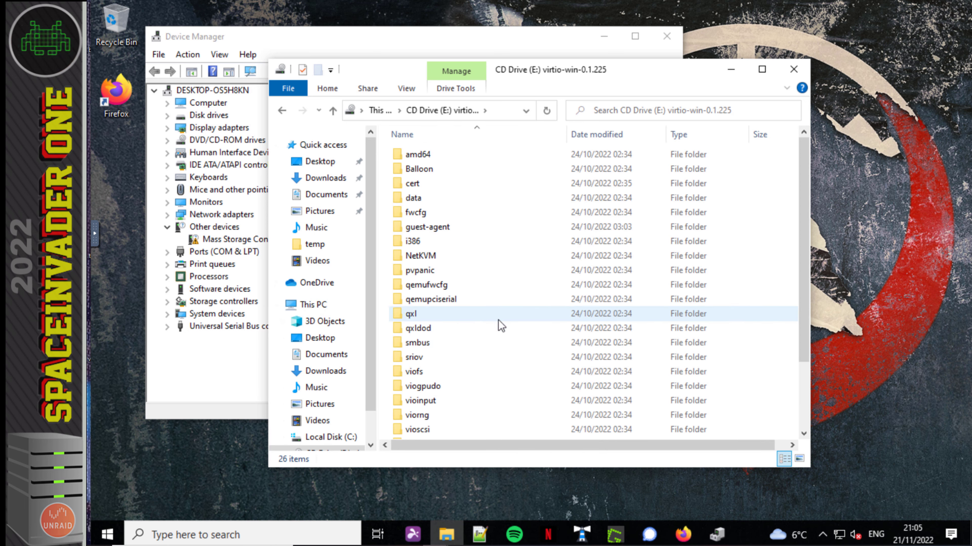
scroll(498, 321, down, 2)
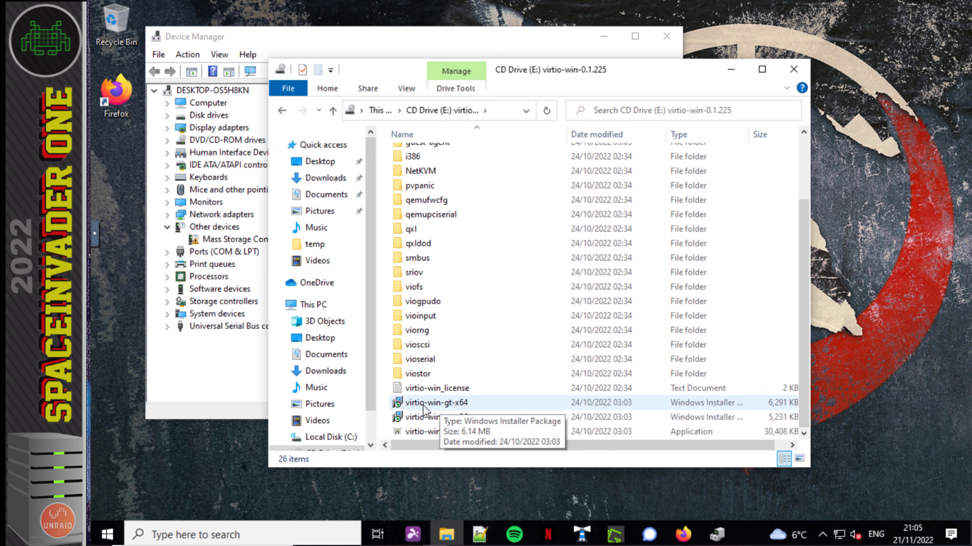
double_click(465, 403)
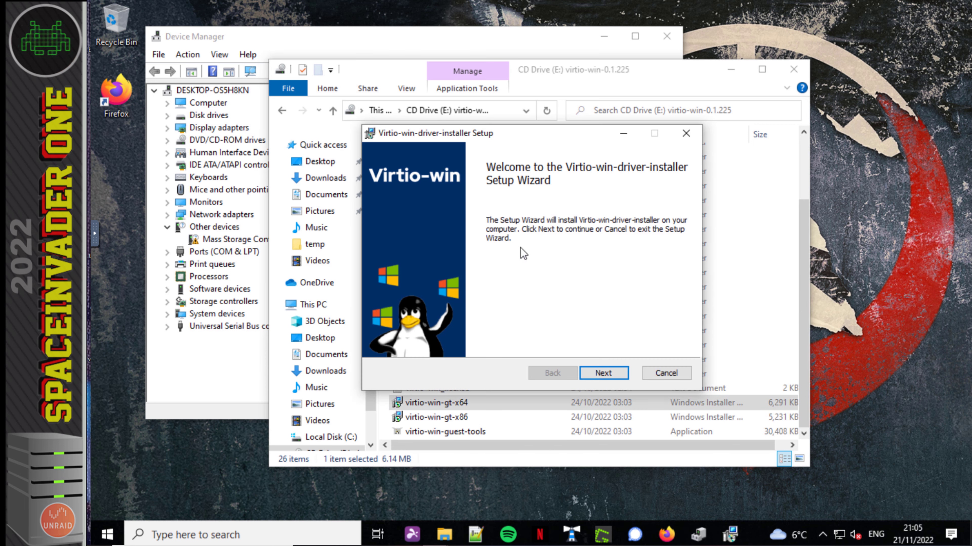
Complete the Virtio-win driver installation with the default features and restart Windows.
click(612, 373)
click(521, 346)
click(604, 373)
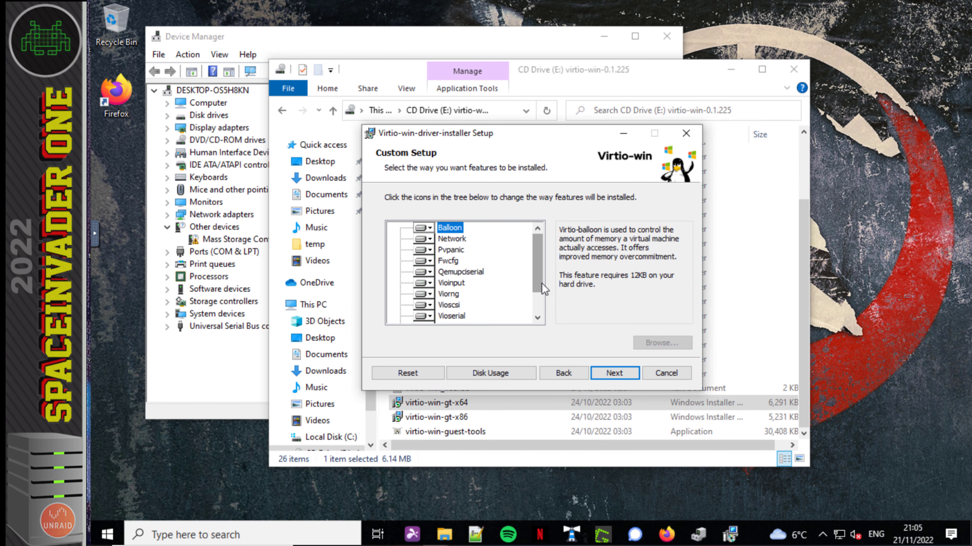
click(606, 374)
click(605, 374)
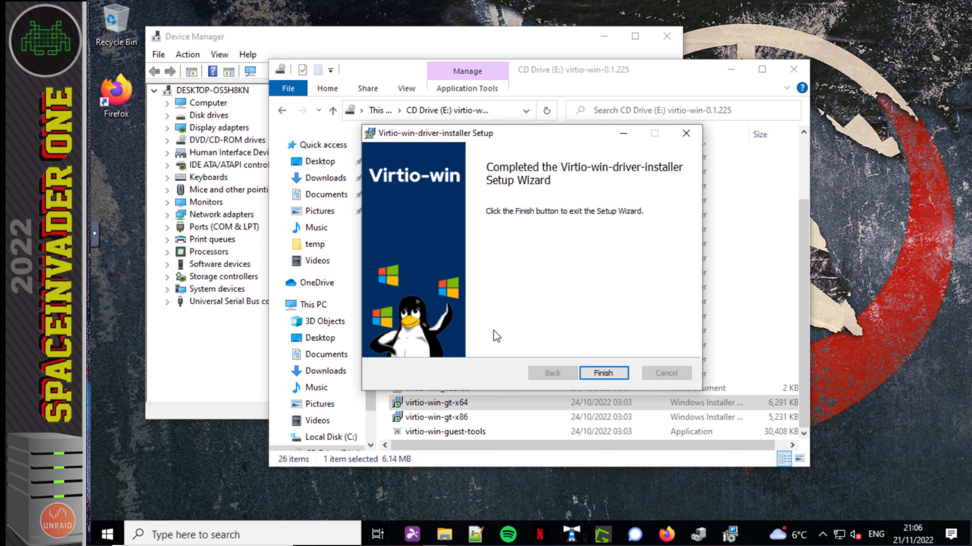
click(595, 375)
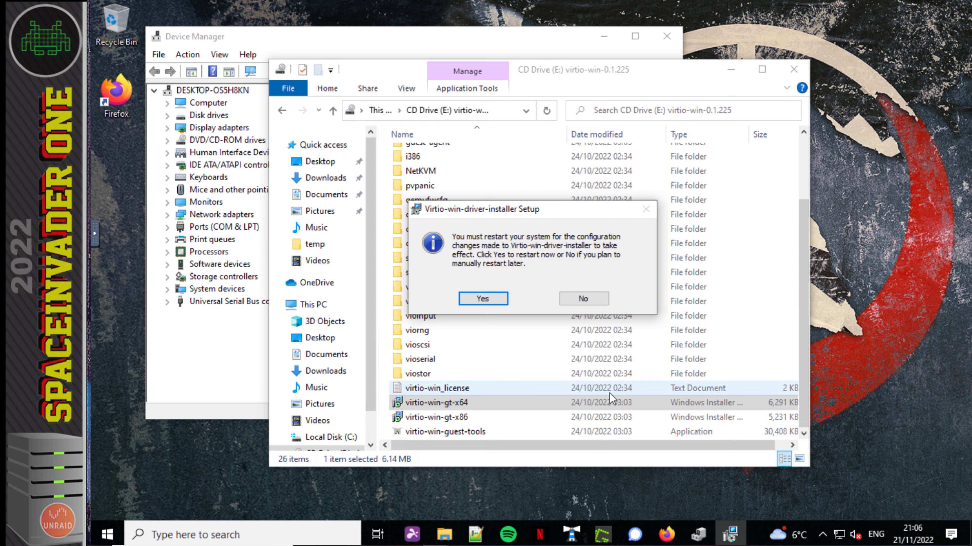
click(487, 297)
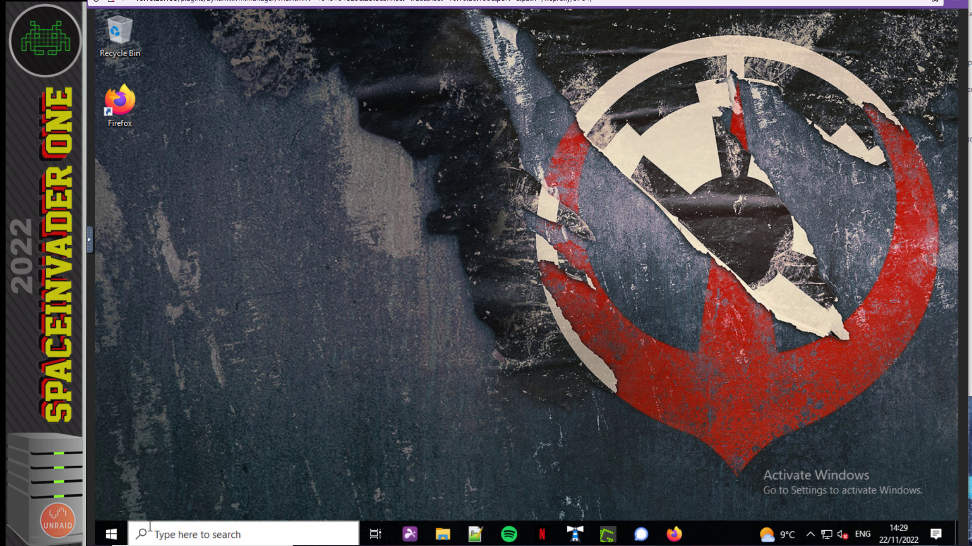
Open the Windows Services console and select the VirtIO-FS Service.
click(147, 533)
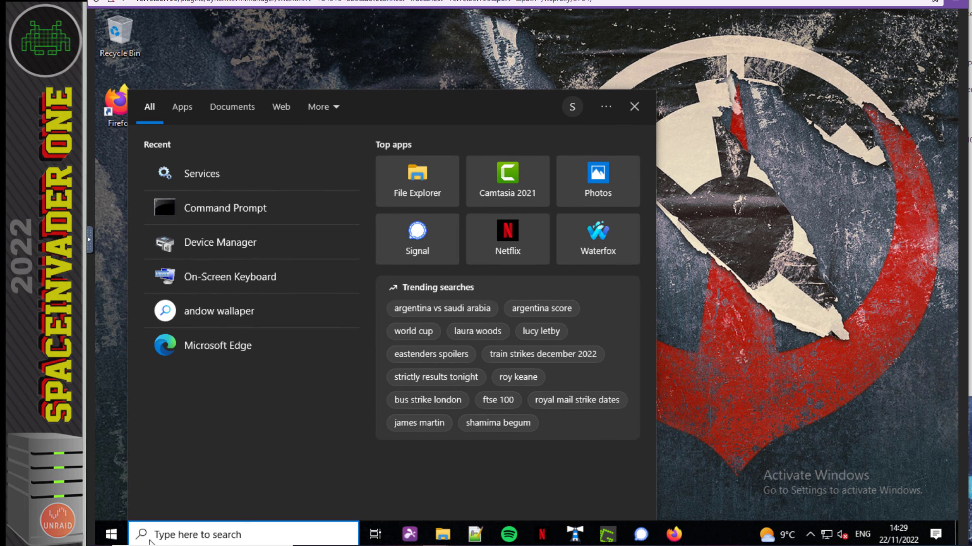
text(ser)
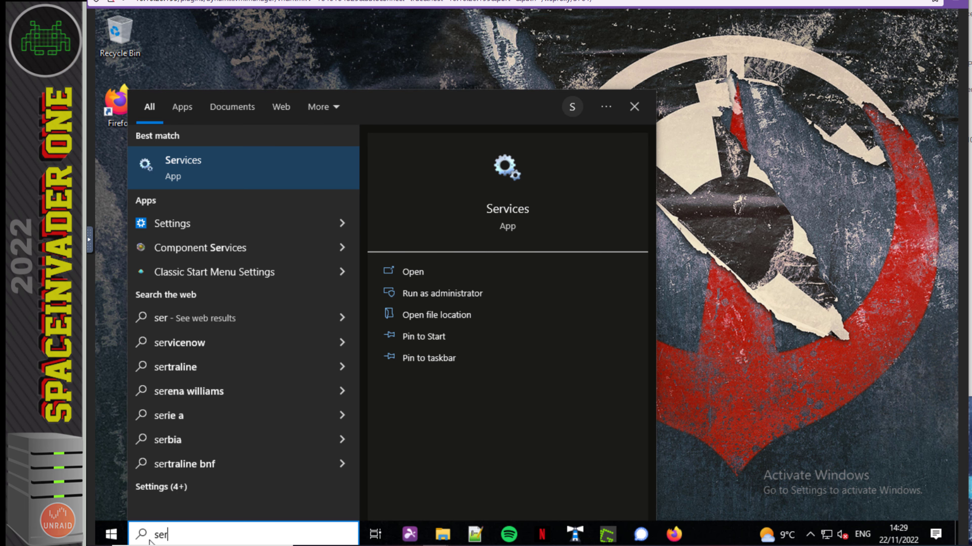
text(vices)
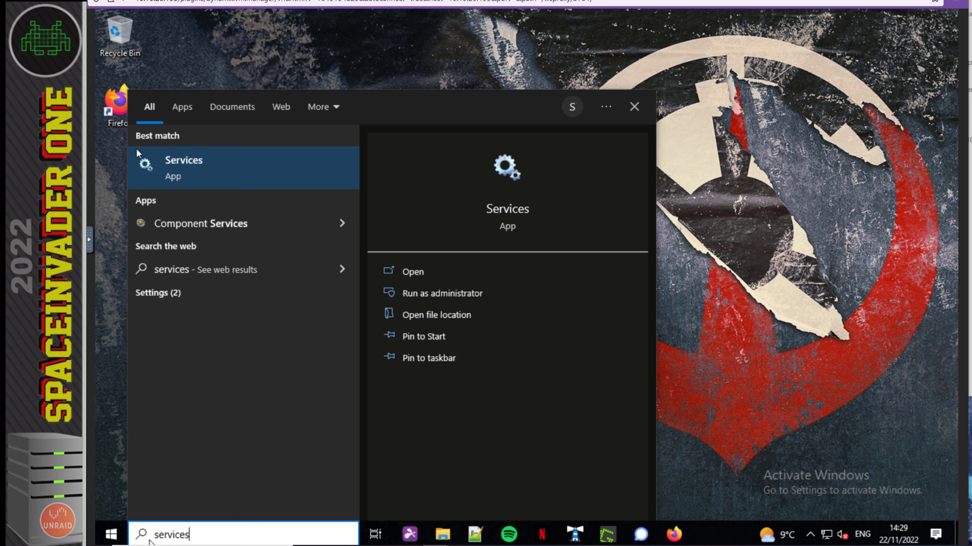
click(159, 165)
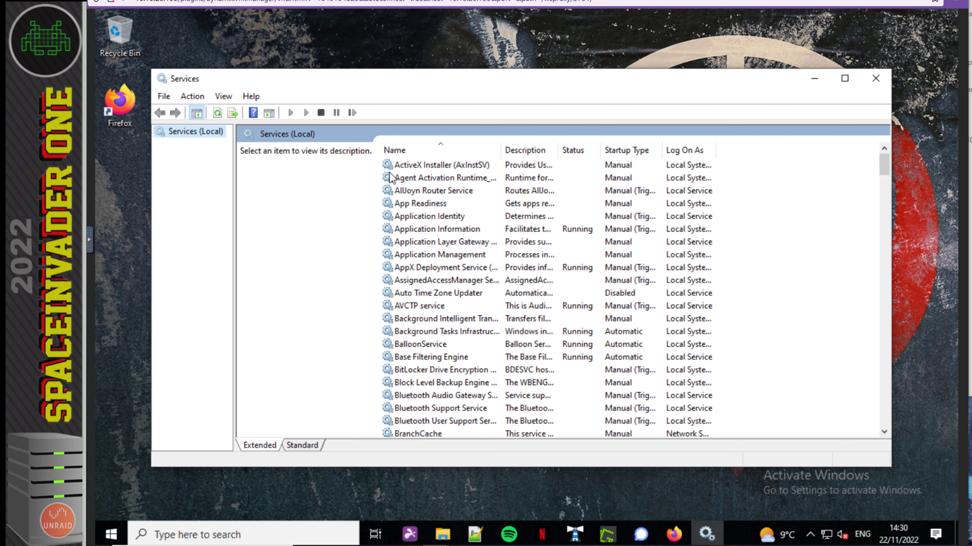
click(390, 178)
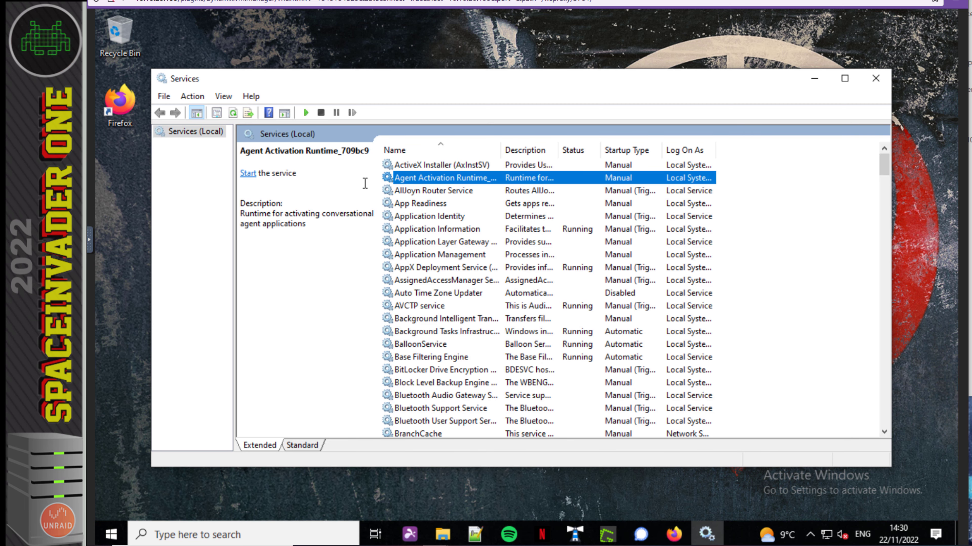
key(v)
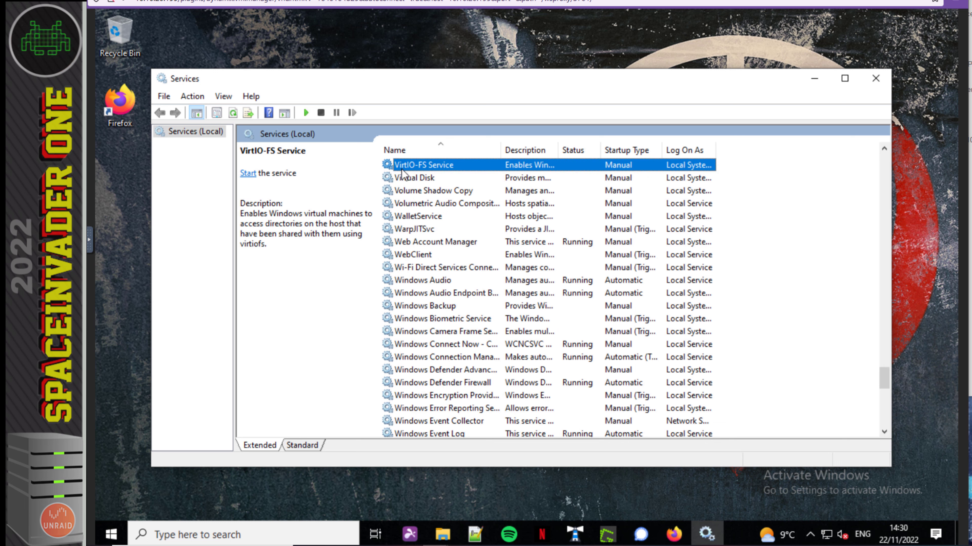
Set the VirtIO-FS Service's startup type to Automatic, apply it, and check the service's dependencies before closing its properties.
right_click(444, 167)
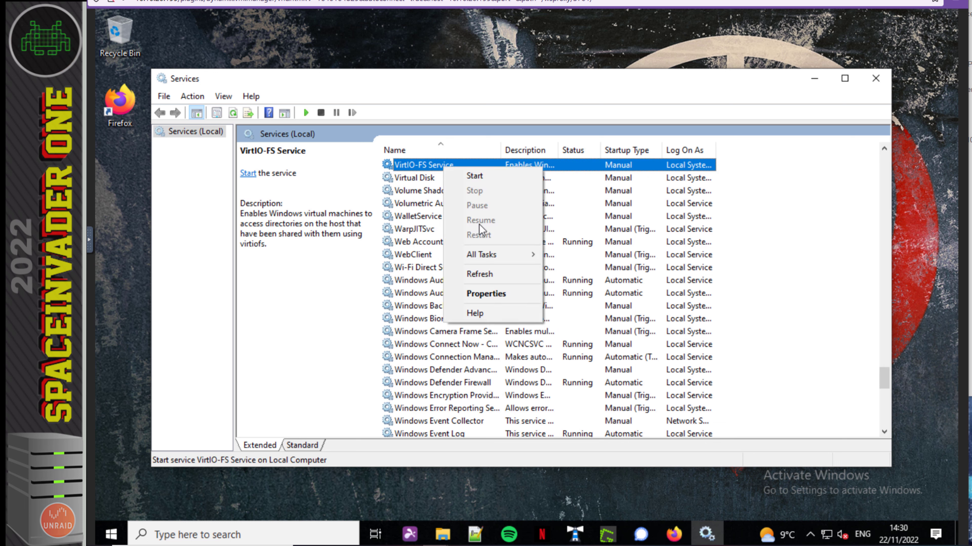
click(509, 296)
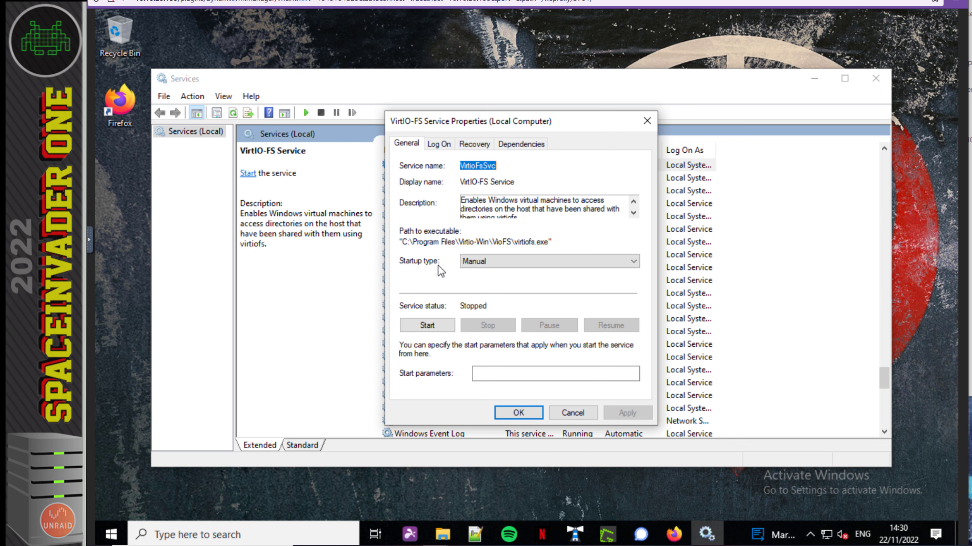
click(501, 263)
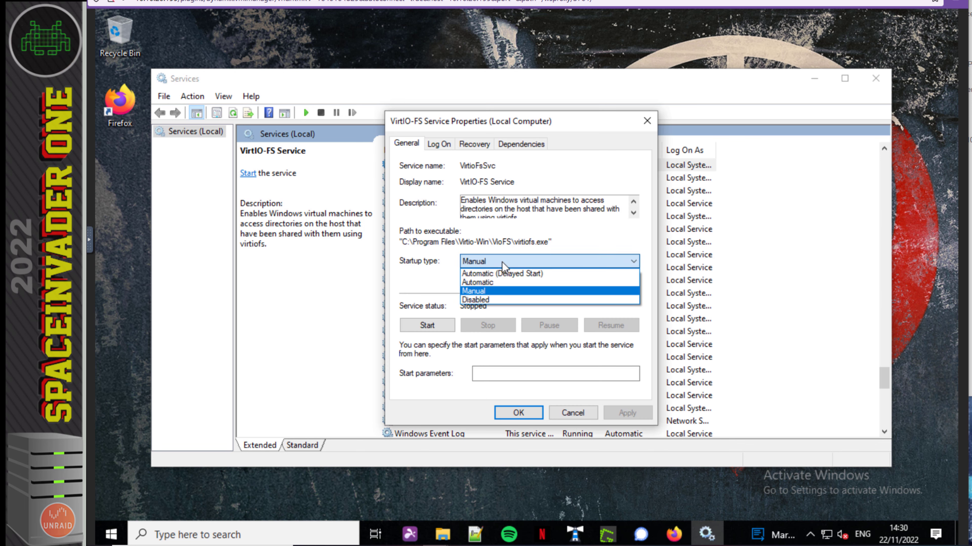
click(494, 284)
click(621, 413)
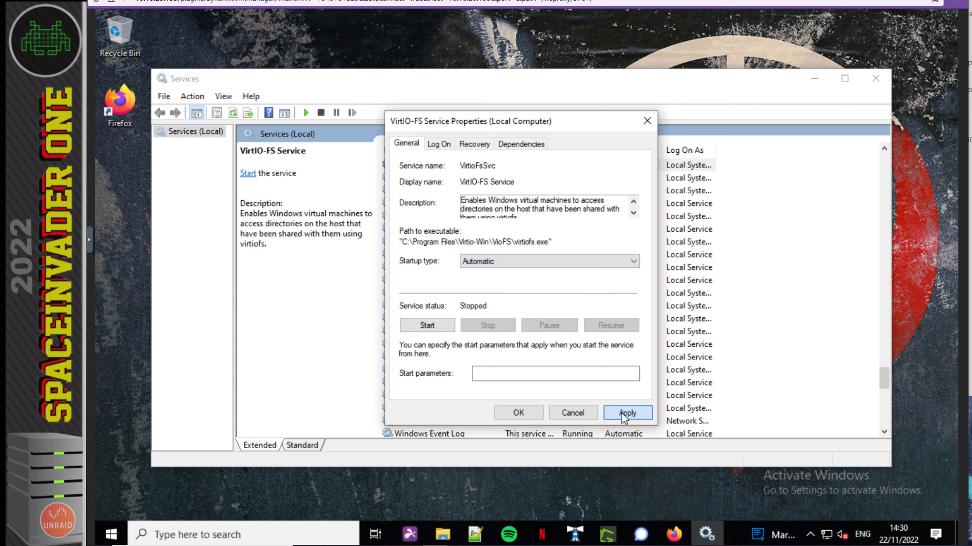
click(525, 145)
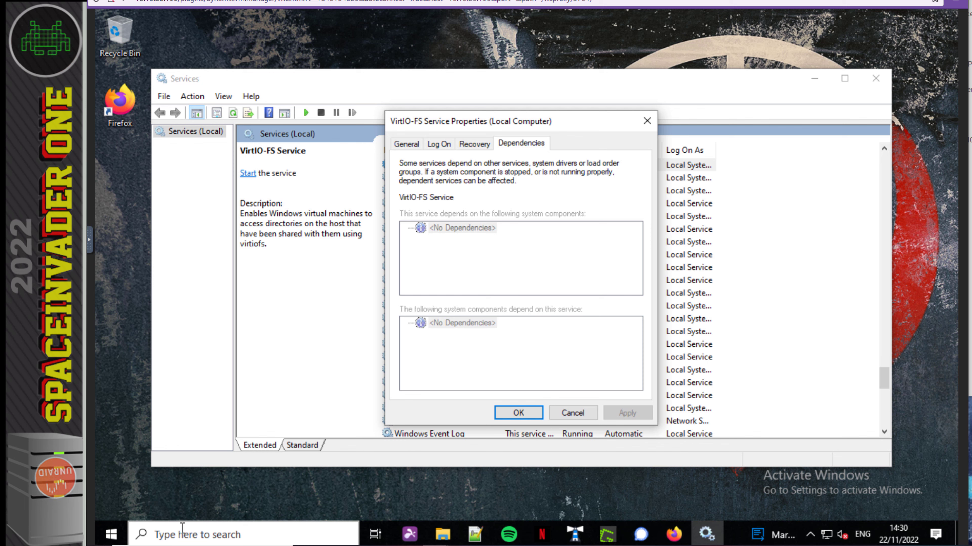
click(519, 413)
Open a Command Prompt as administrator.
click(208, 536)
text(cmd)
right_click(203, 169)
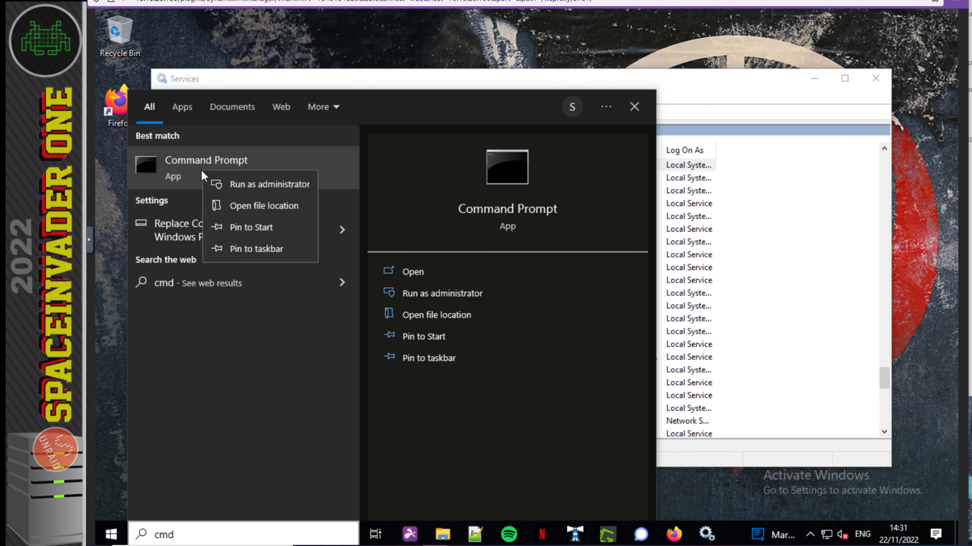
click(242, 182)
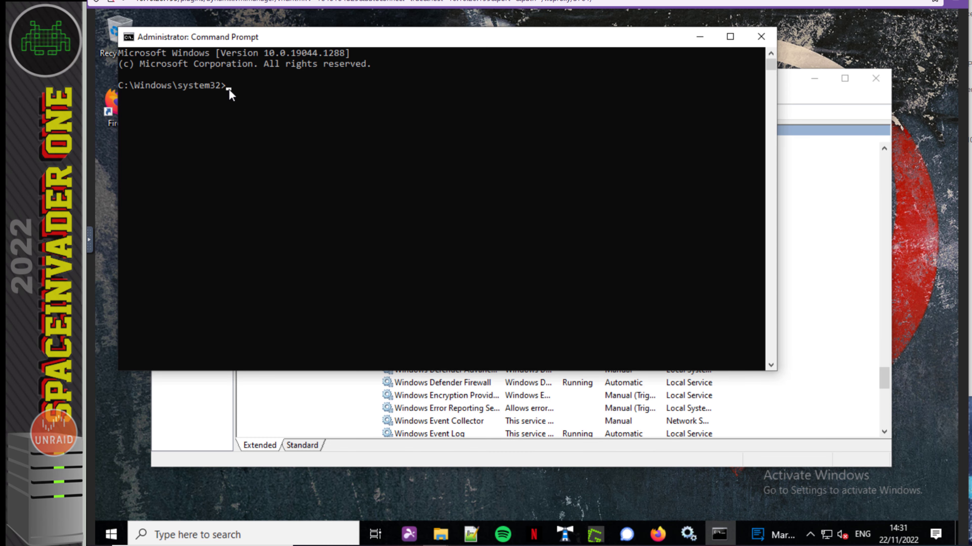
Make the VirtIO-FS service depend on WinFsp by running "sc config VirtioFsSvc depend=WinFsp.Launcher", and close the Command Prompt.
text(sc con)
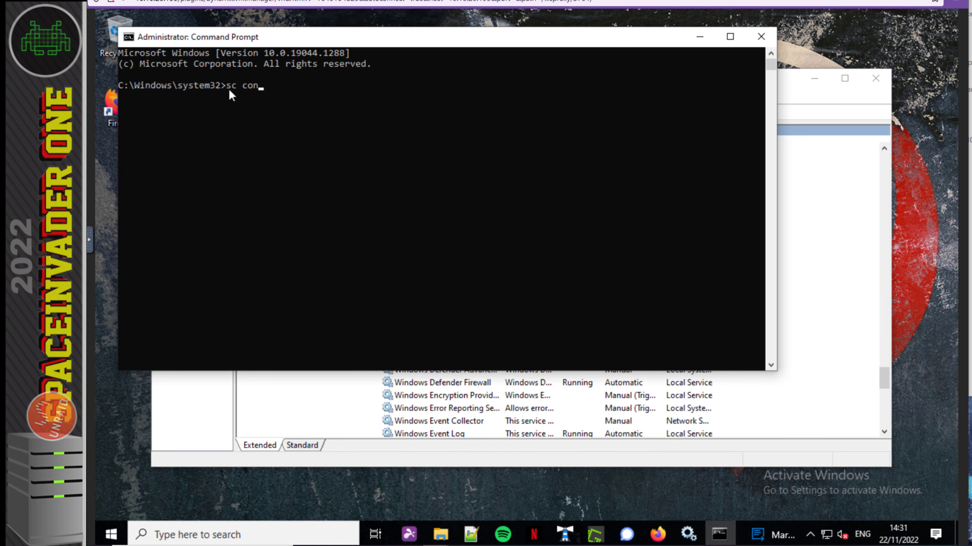
text(fig )
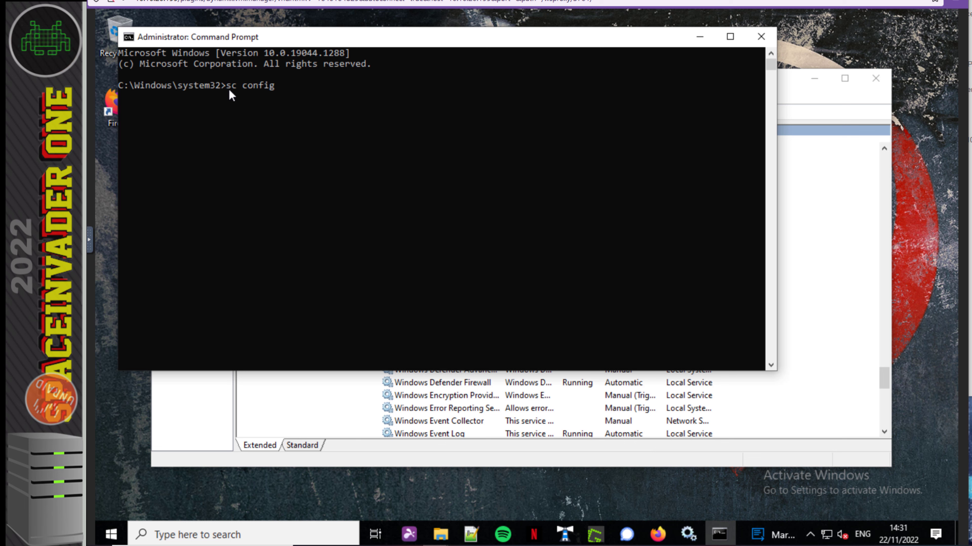
text(Virtio)
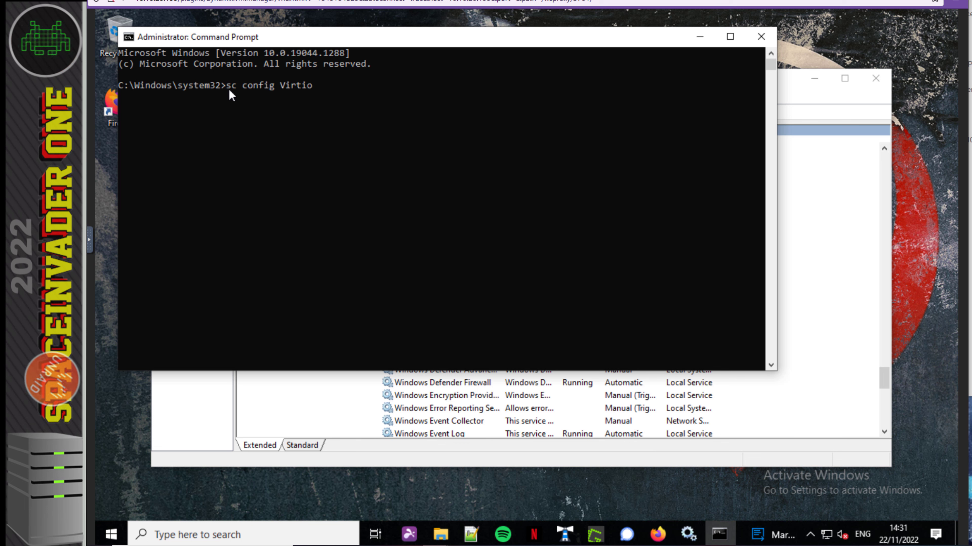
text(FsSvc)
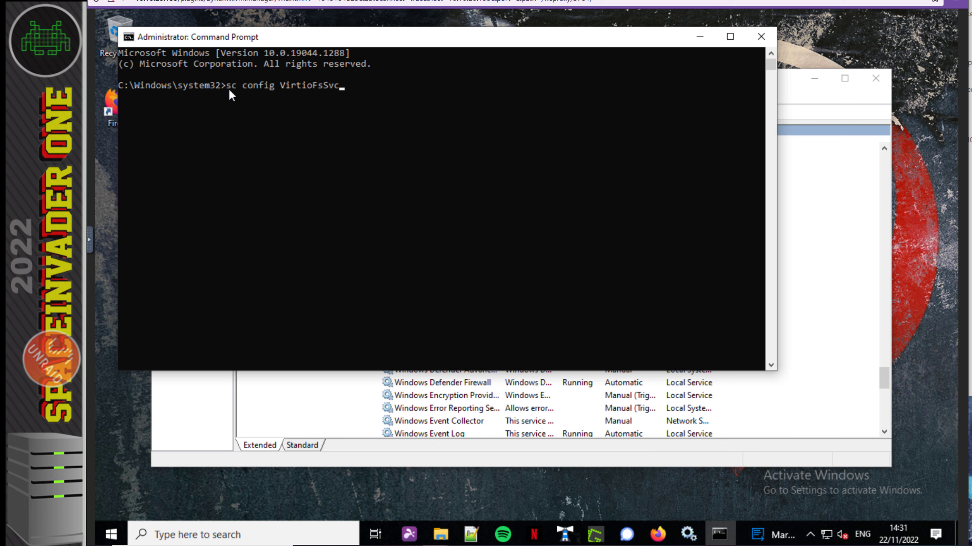
text( depend=)
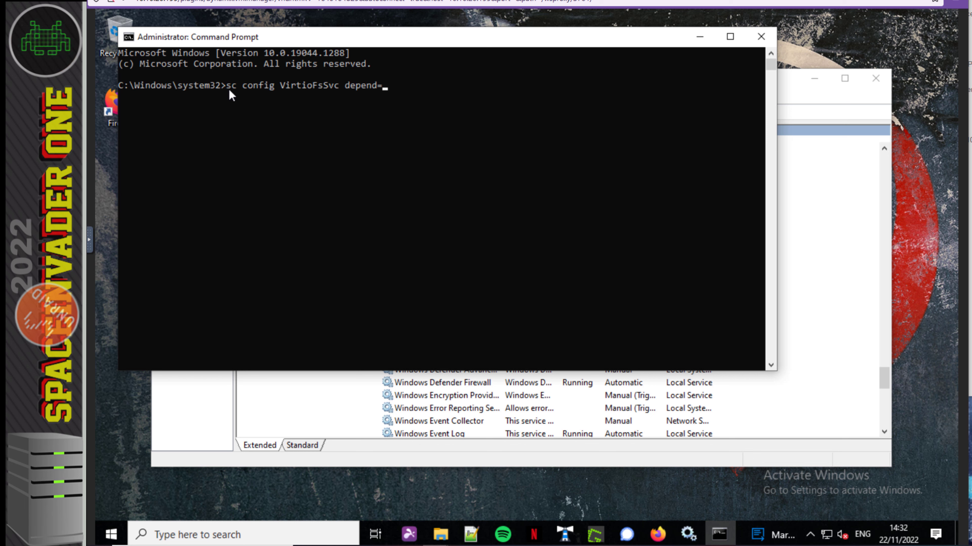
text(WinFsp.Launcher)
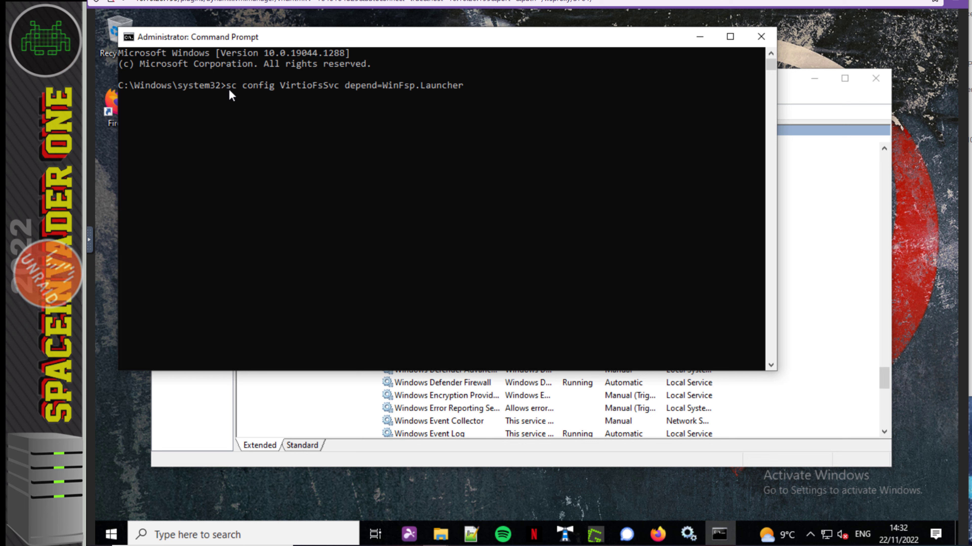
key(Return)
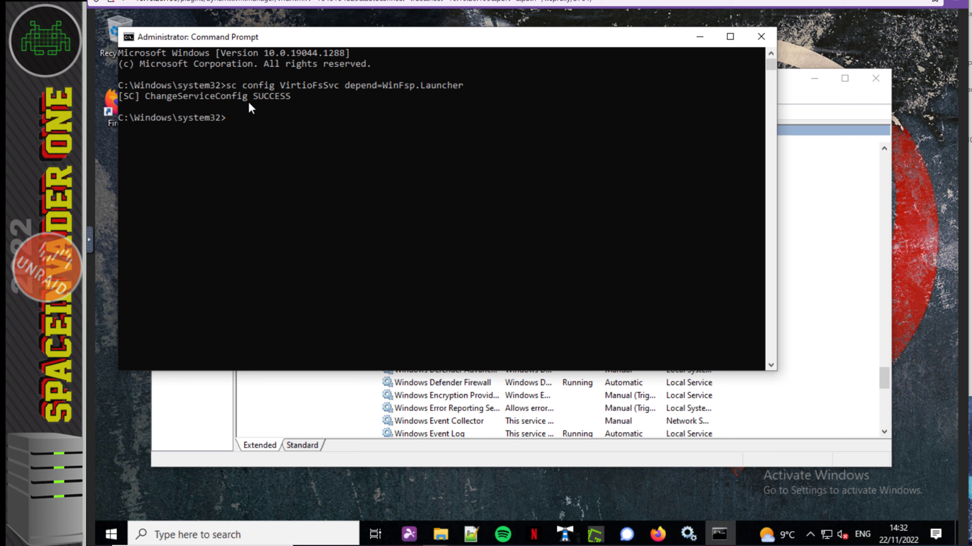
click(761, 36)
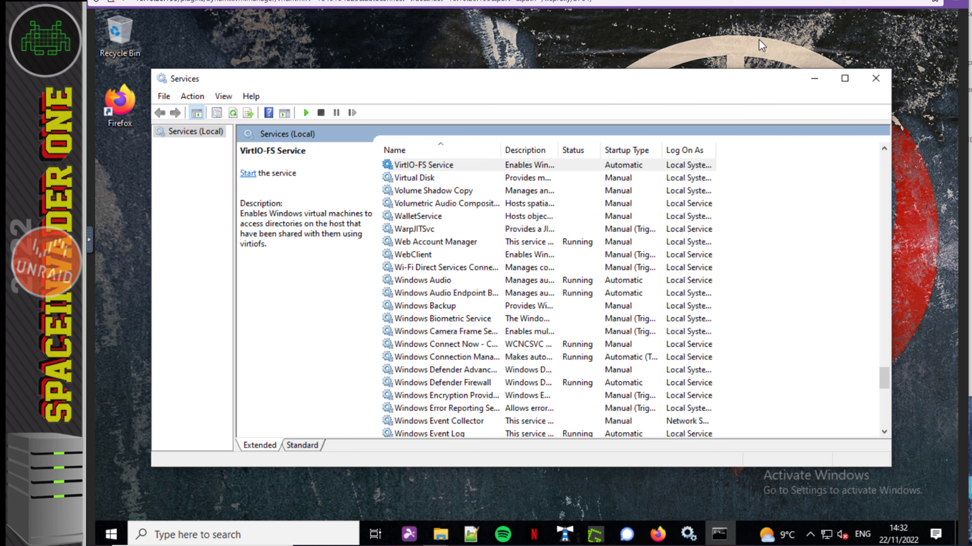
Examine the dependencies in the VirtIO-FS Service's properties and close them without changes.
right_click(467, 169)
click(509, 295)
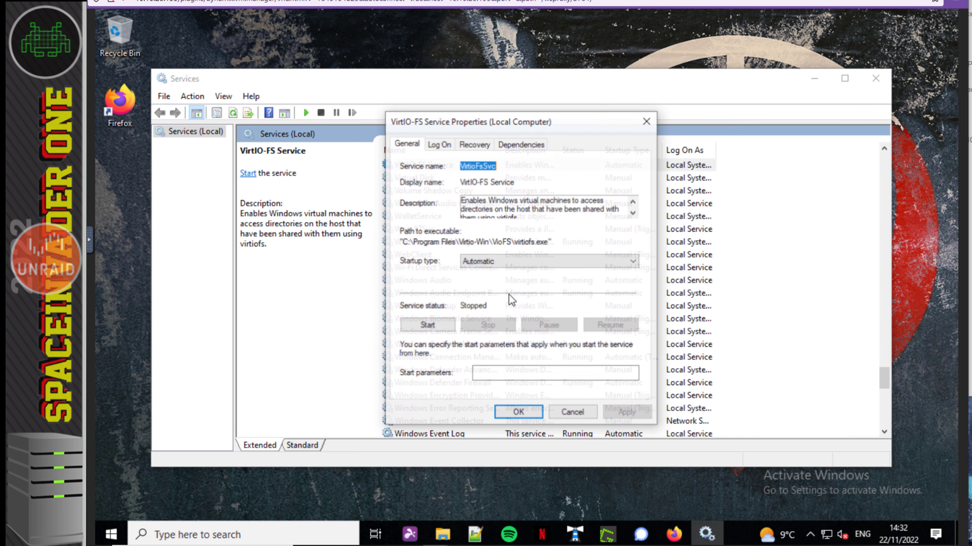
click(521, 143)
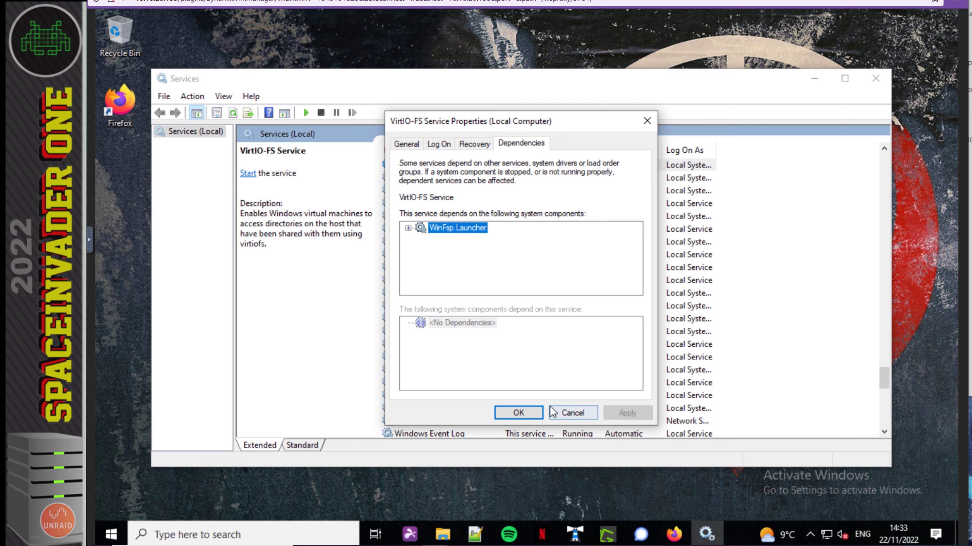
click(555, 413)
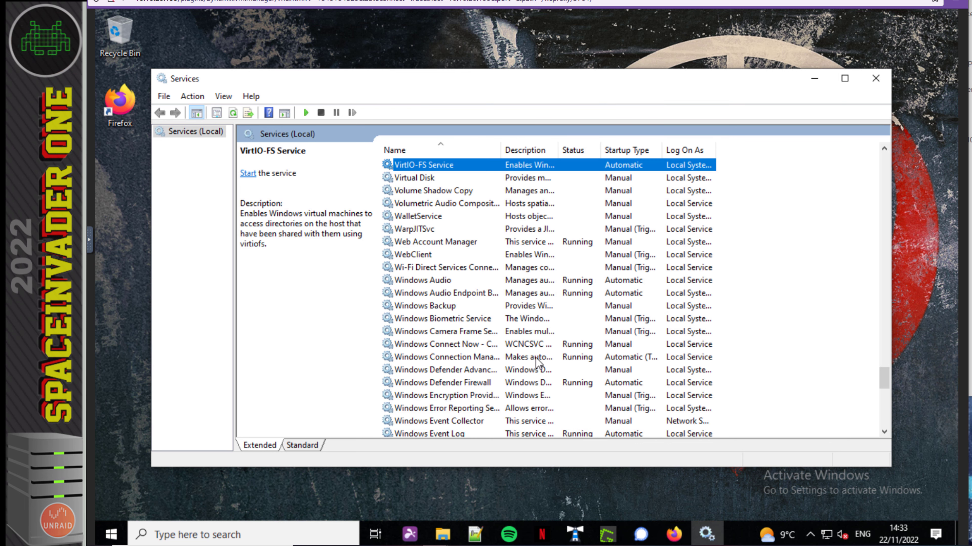
Start the VirtIO-FS Service and close the Services console.
right_click(444, 166)
click(483, 175)
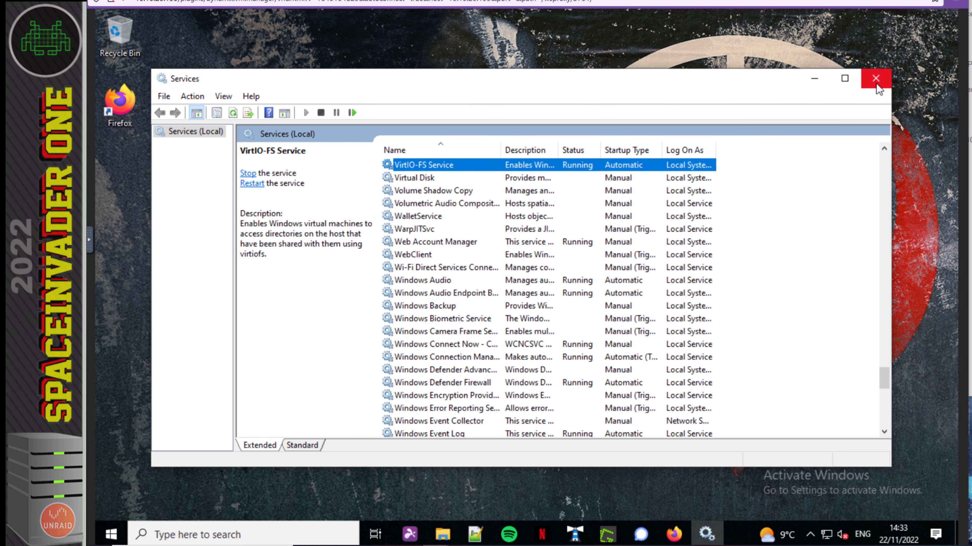
click(875, 78)
View the drives listed under This PC in File Explorer and close the window.
click(438, 534)
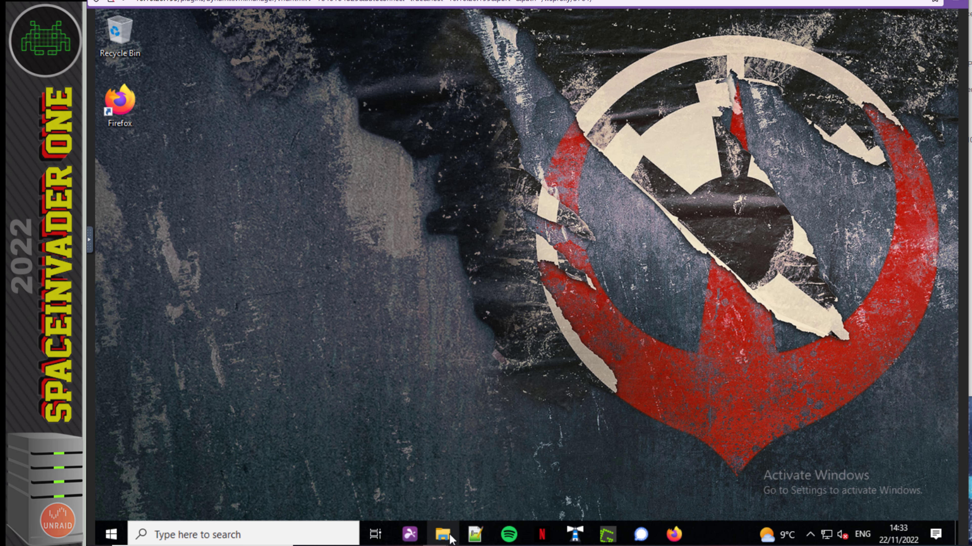
click(340, 331)
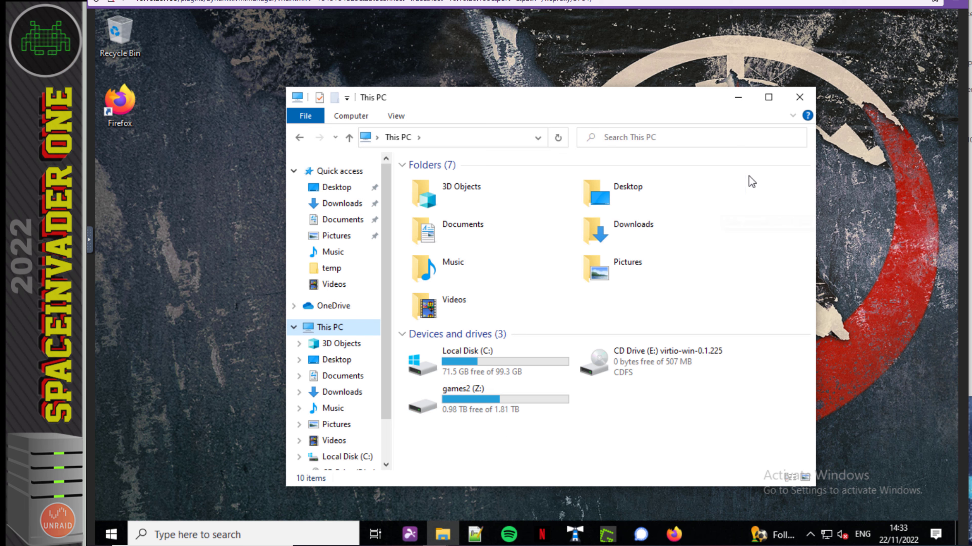
click(810, 100)
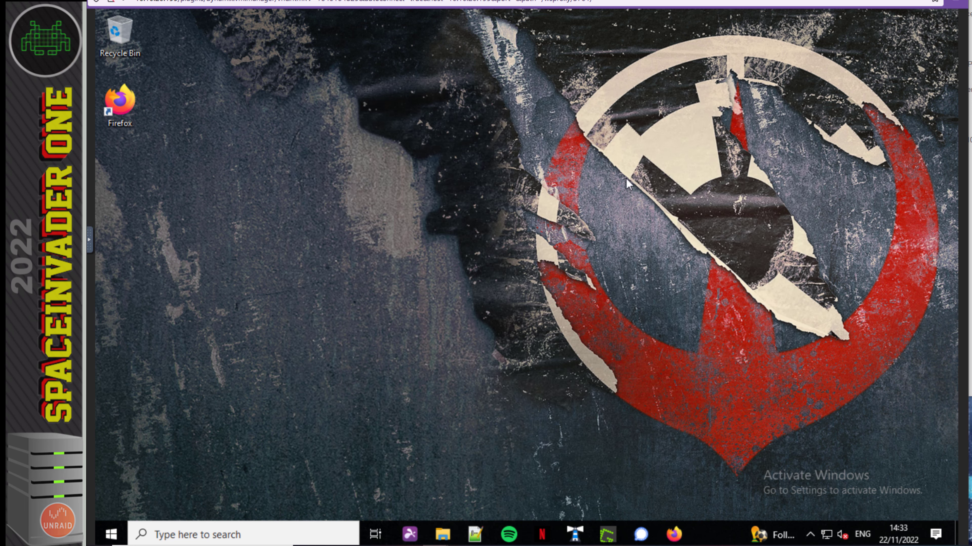
Shut down Windows in the VM and start the Windows 10 virtio VM again from Unraid's virtual machines list.
click(111, 534)
mouse_move(293, 512)
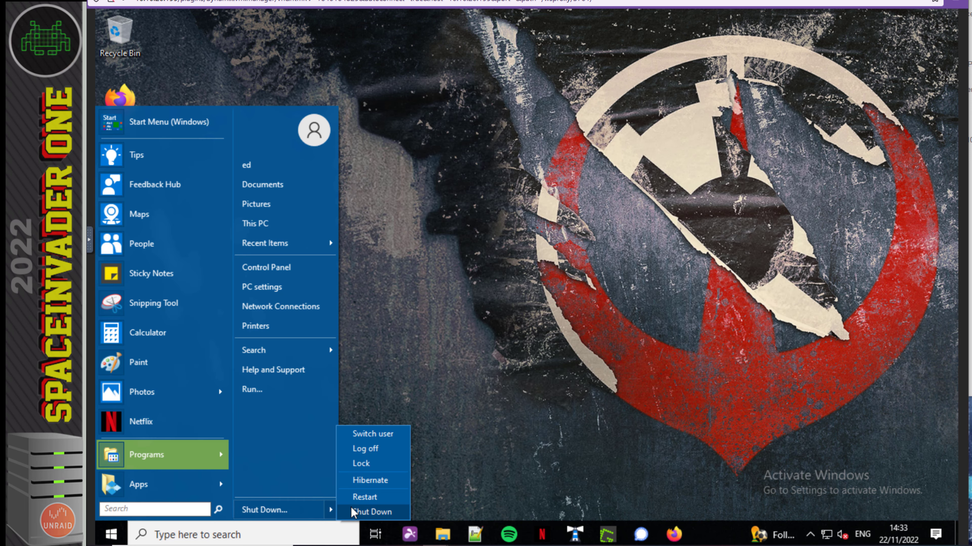
click(354, 512)
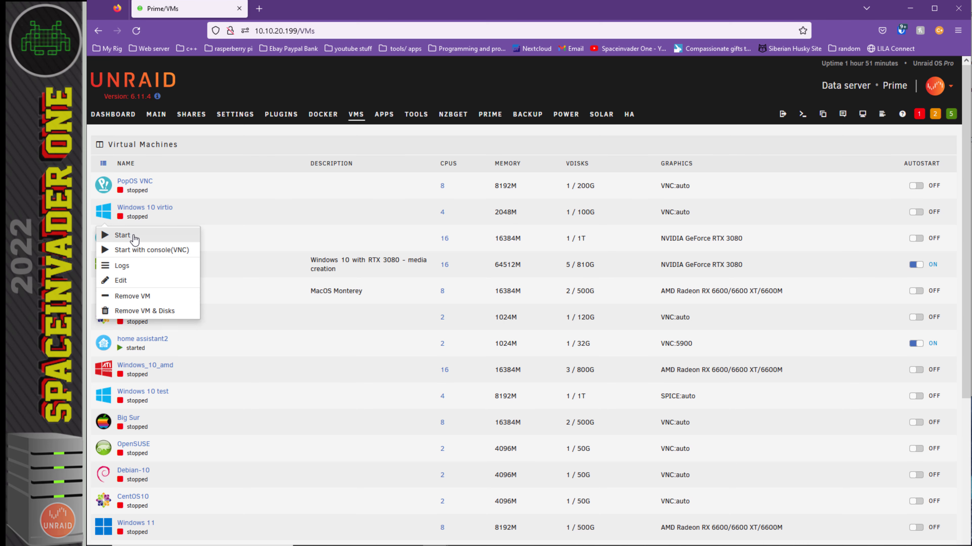
click(133, 230)
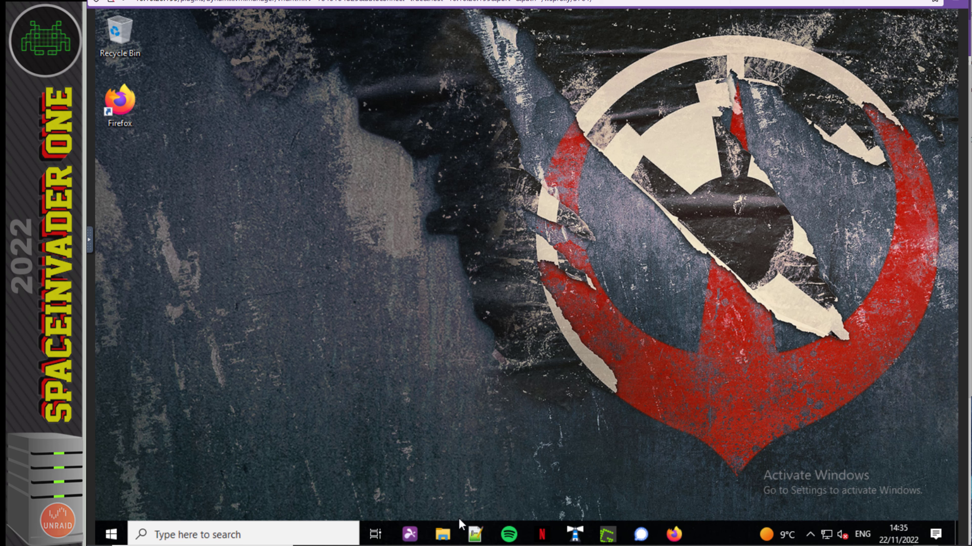
Open File Explorer, examine the VirtIO-FS Service's status and startup type in Services, and return to the drives under This PC.
click(455, 531)
click(249, 534)
text(services)
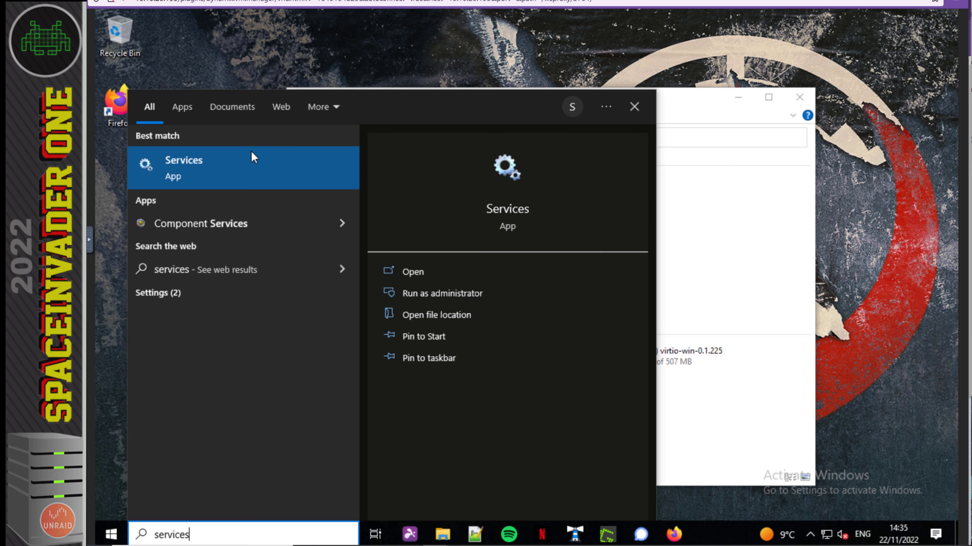
click(251, 167)
click(419, 183)
key(v)
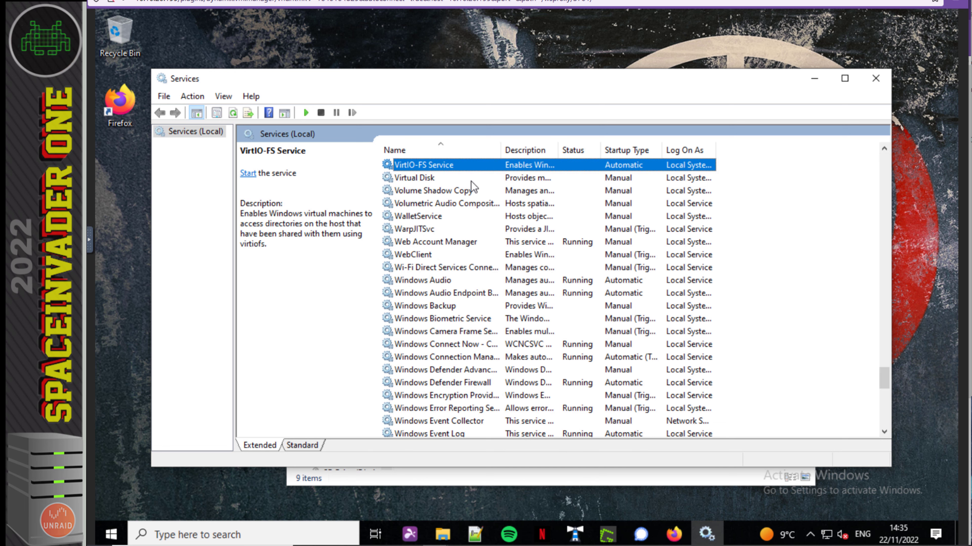
right_click(478, 166)
click(517, 289)
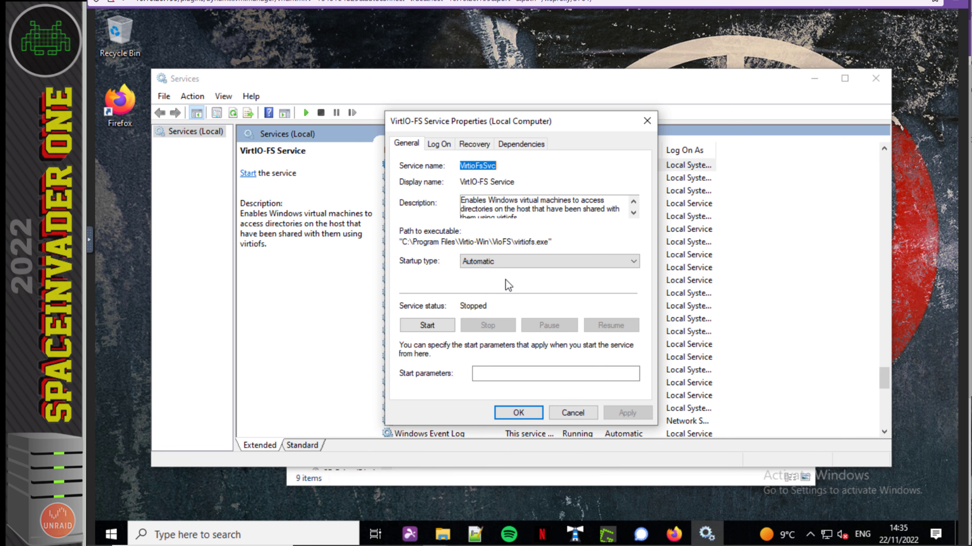
click(570, 415)
click(875, 79)
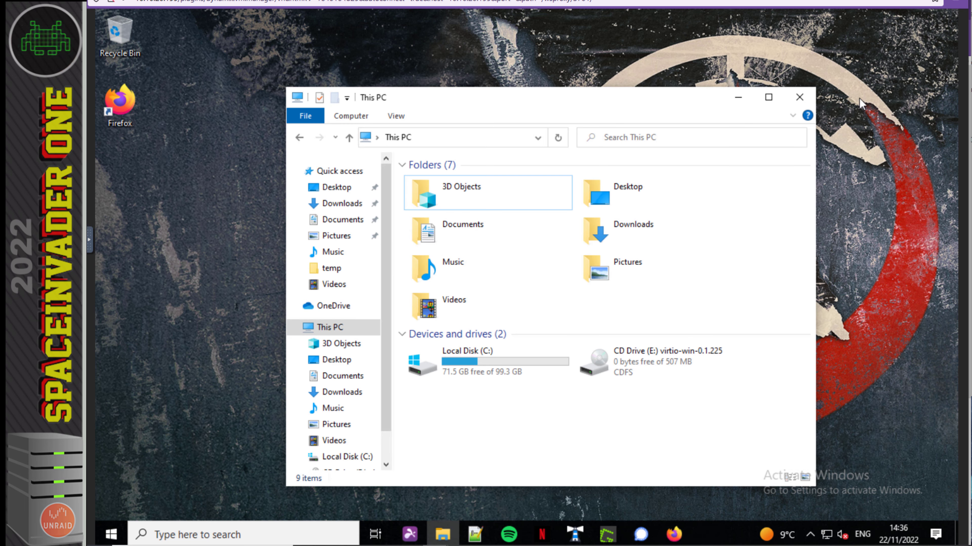
Close the File Explorer window and restart Windows in the VM.
click(805, 99)
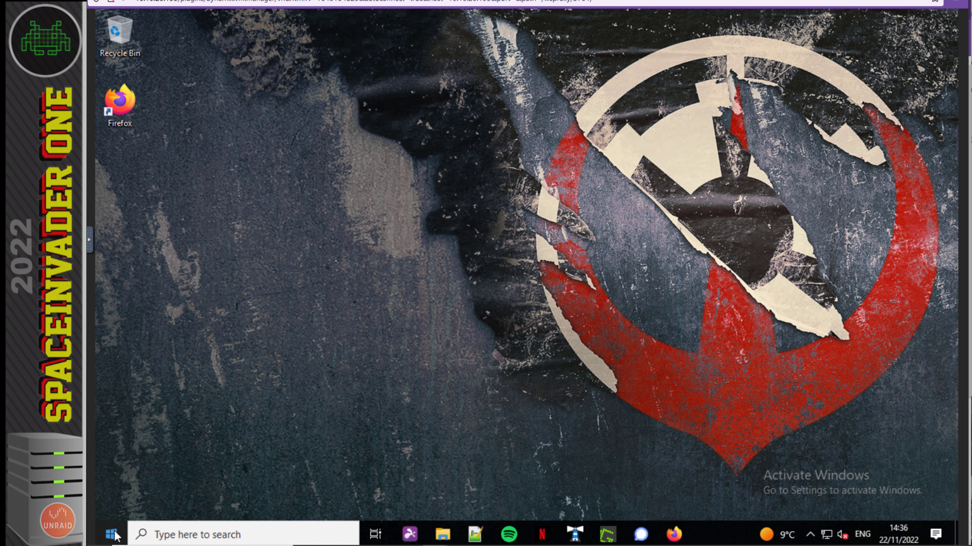
click(115, 535)
mouse_move(294, 510)
click(358, 497)
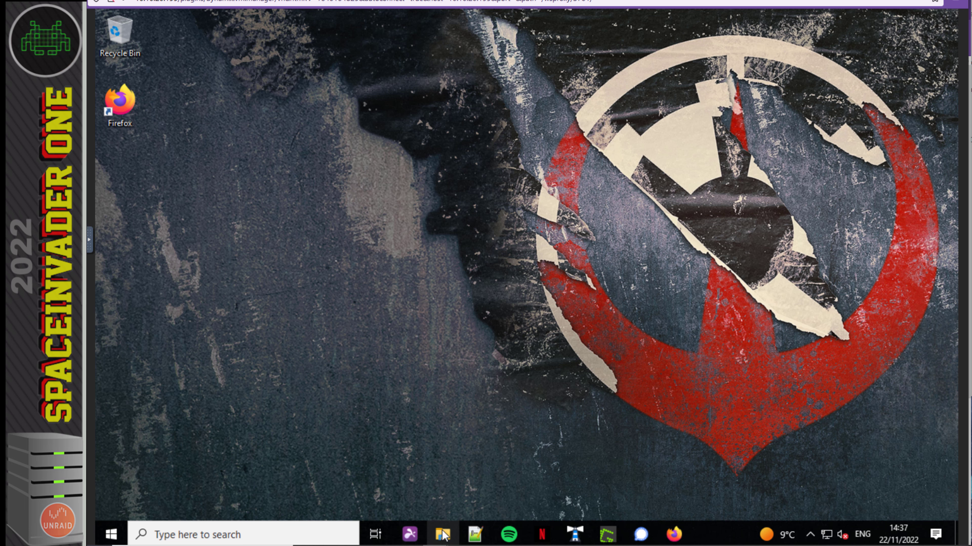
View the drives under This PC in File Explorer, close the window and shut down Windows in the VM.
click(443, 535)
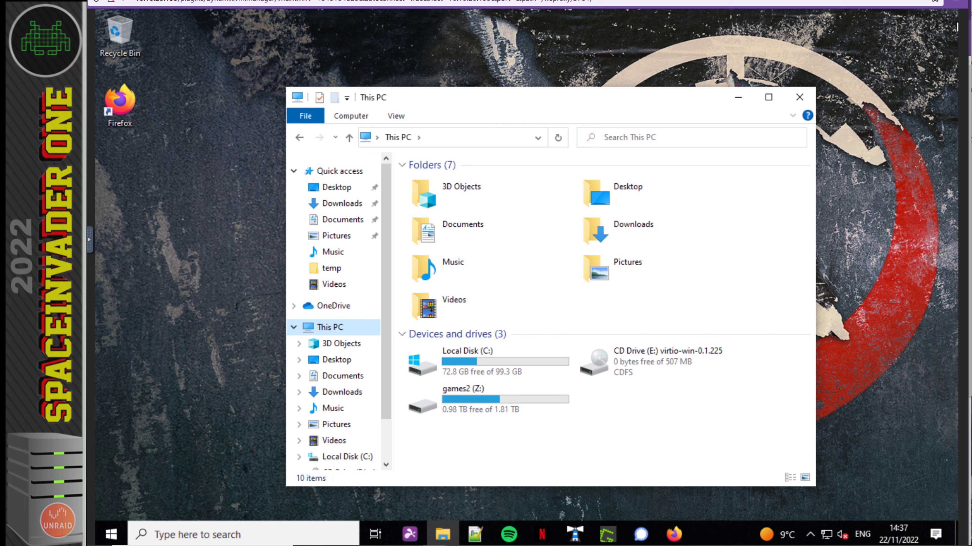
click(799, 97)
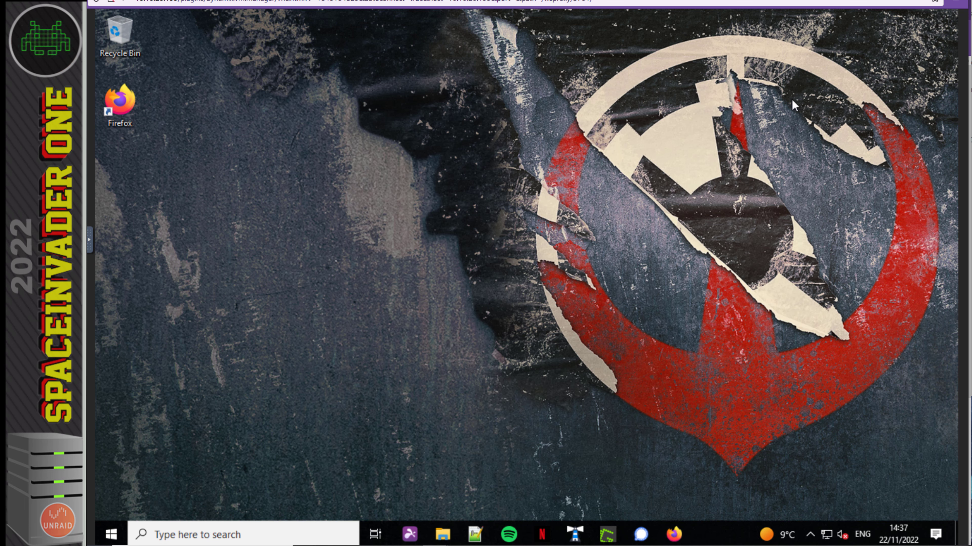
click(112, 535)
click(250, 511)
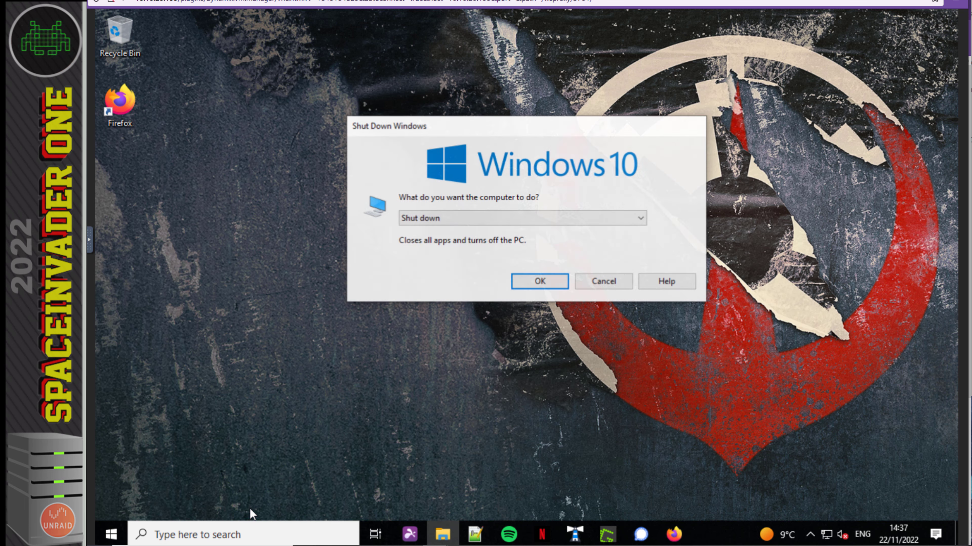
click(540, 282)
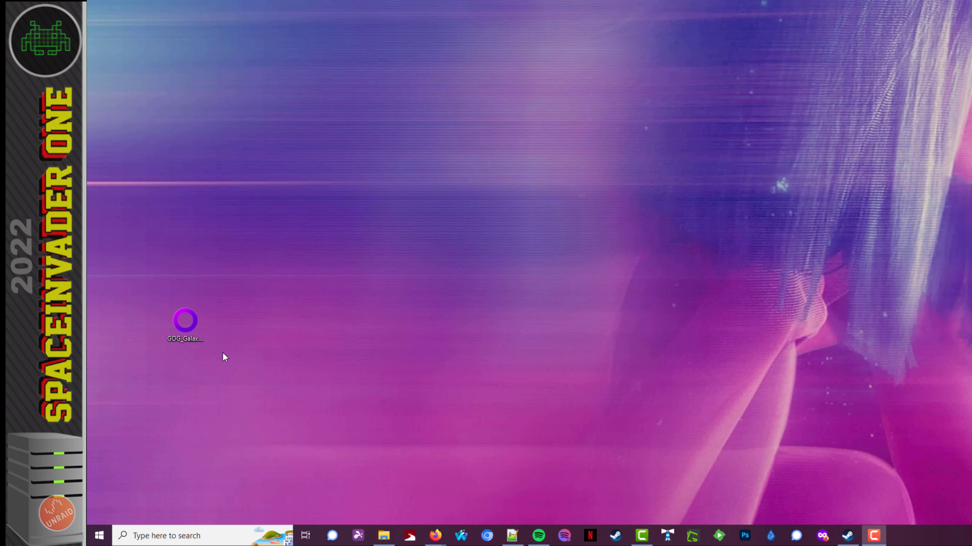
Examine the C:, G: and P: drives and the games2 (Z:) drive under This PC, and open games2 (Z:).
click(384, 535)
mouse_move(508, 177)
mouse_down()
mouse_move(459, 146)
mouse_move(250, 143)
mouse_up()
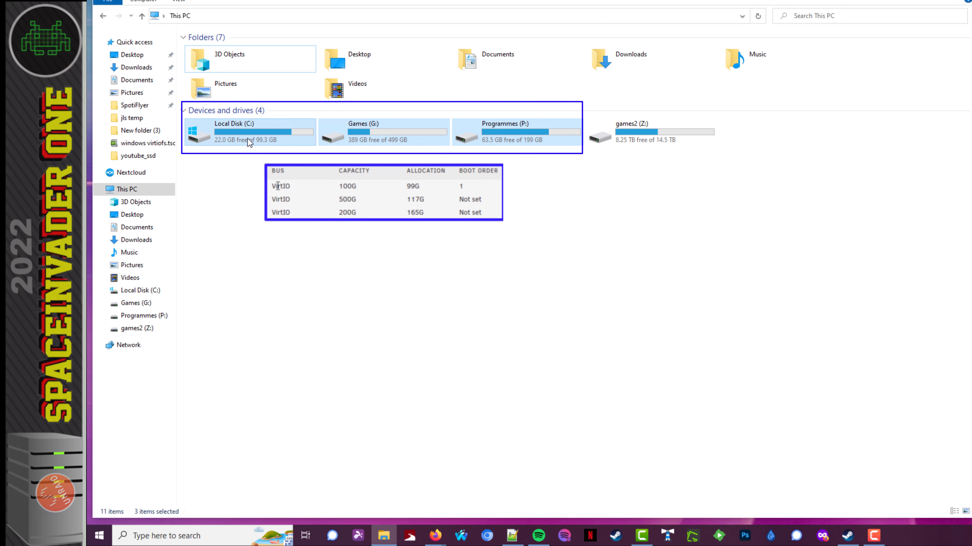
drag(727, 208, 631, 135)
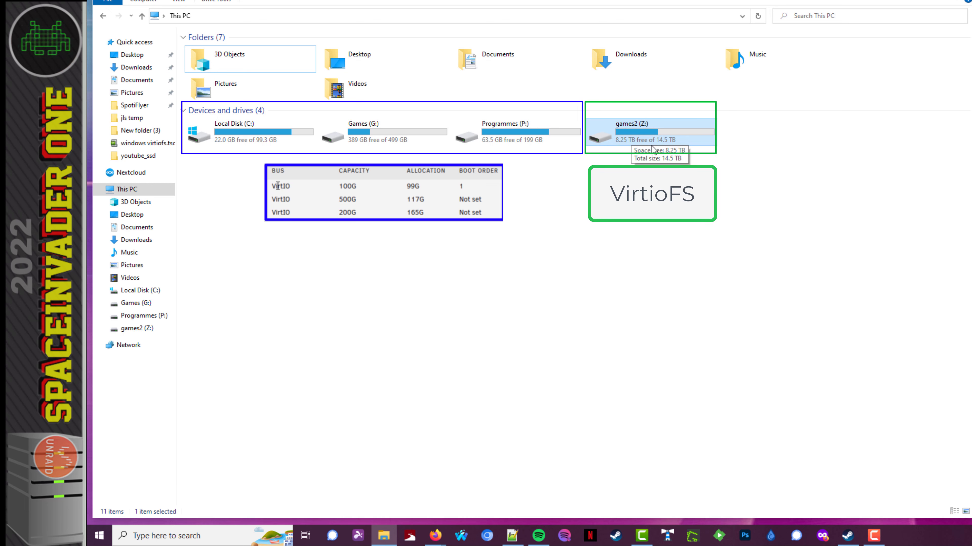
double_click(638, 135)
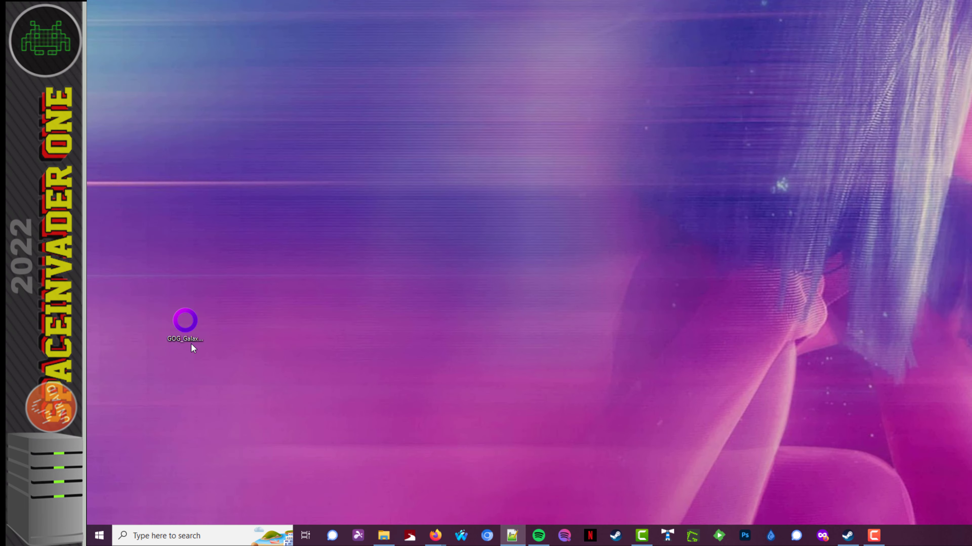
Launch the GOG Galaxy web installer from the desktop and accept the license agreement.
click(185, 323)
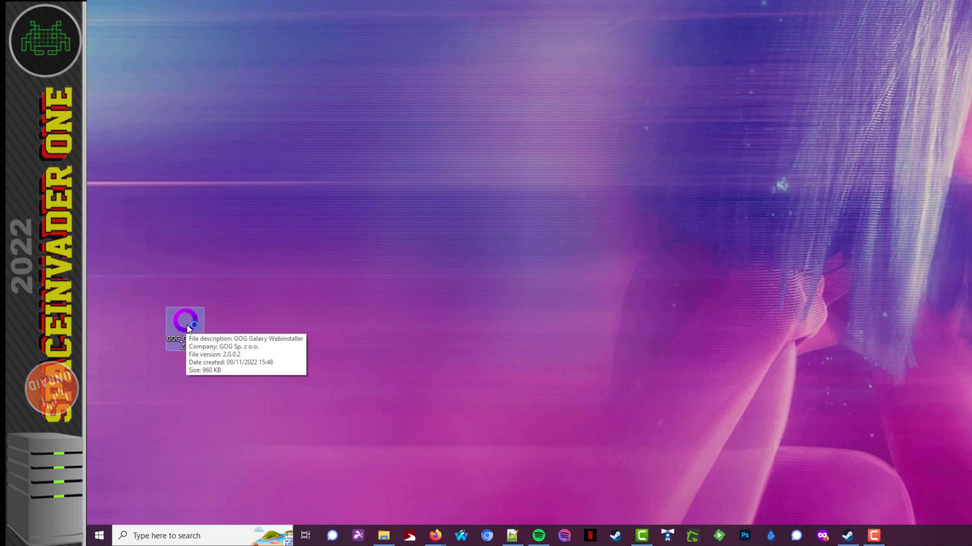
double_click(186, 325)
click(540, 426)
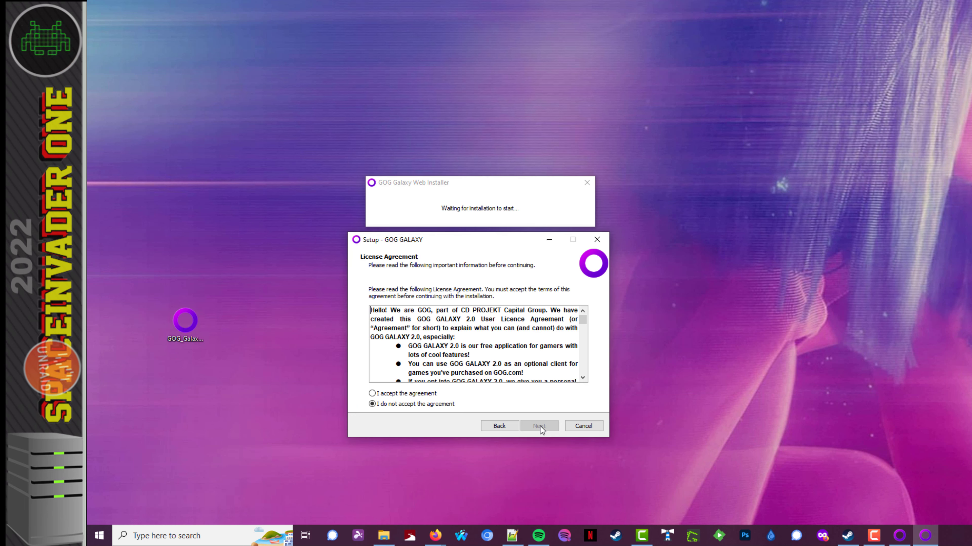
key(alt+a)
click(540, 426)
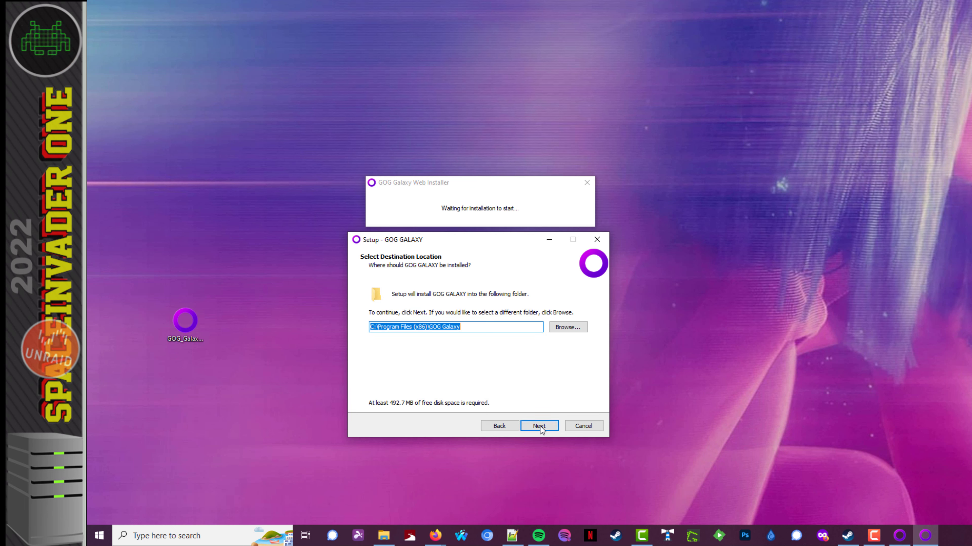
Install GOG GALAXY to Z:\GOG Galaxy on the games2 (Z:) volume with a desktop shortcut, proceeding despite the non-NTFS warning.
key(Tab)
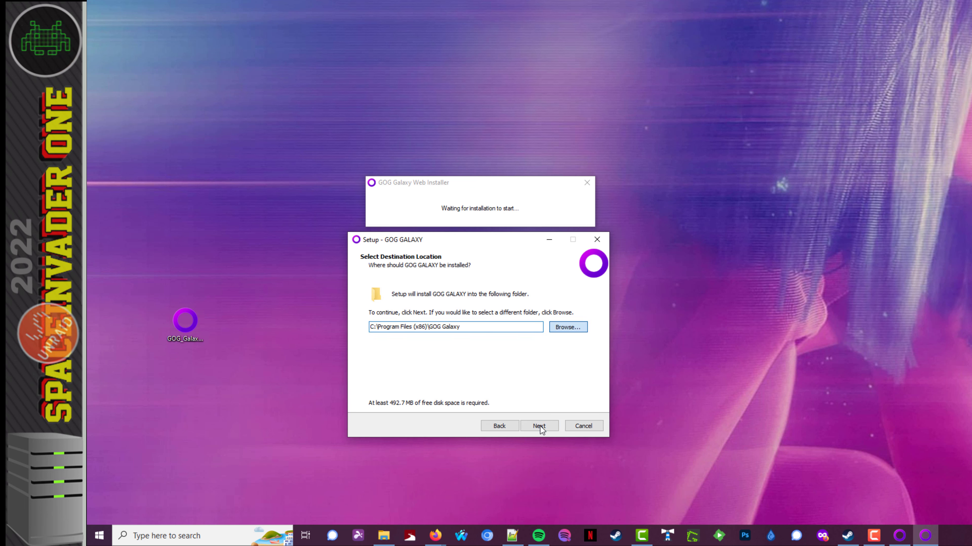
key(Return)
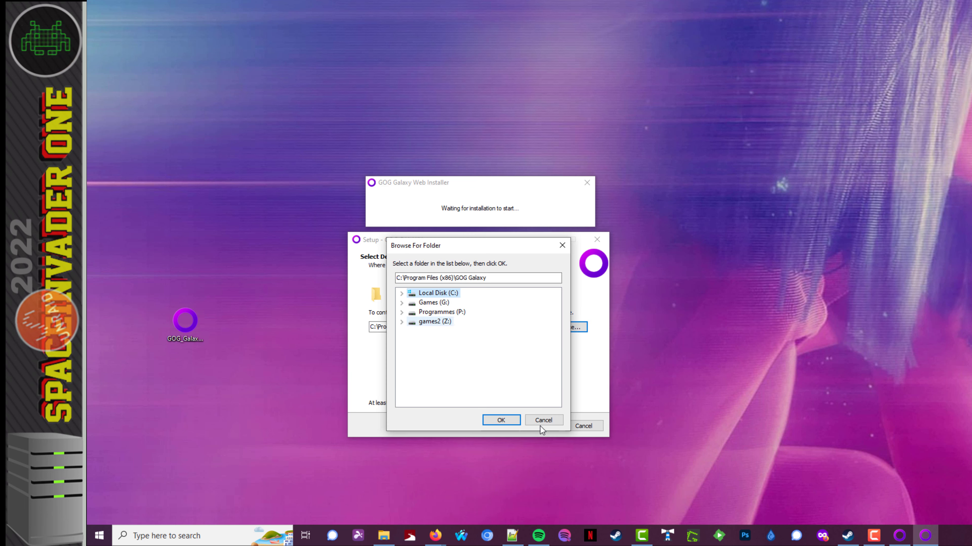
key(End)
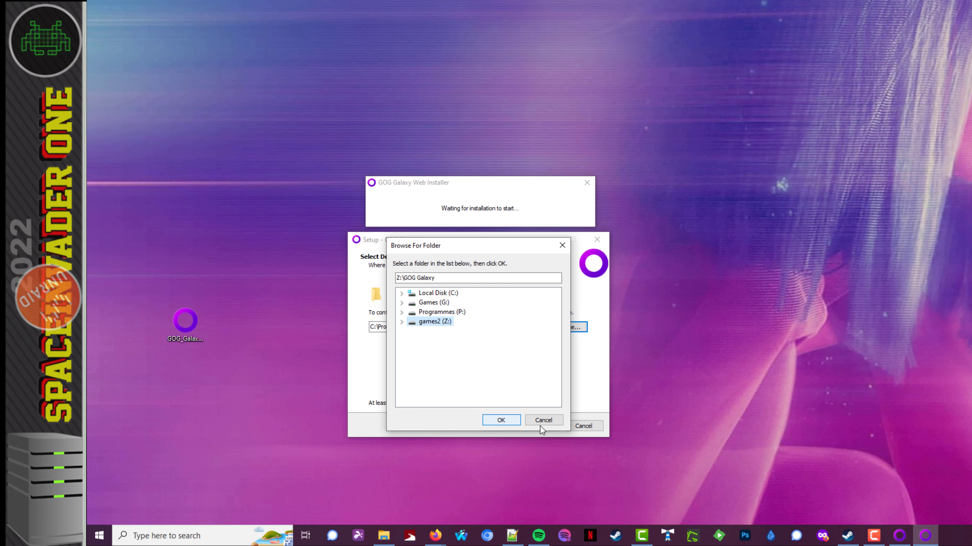
key(Return)
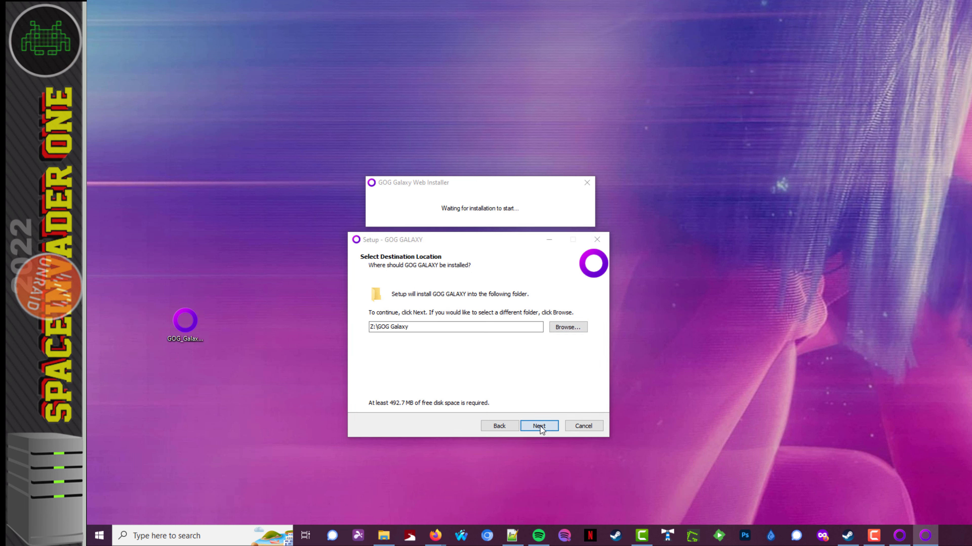
click(540, 426)
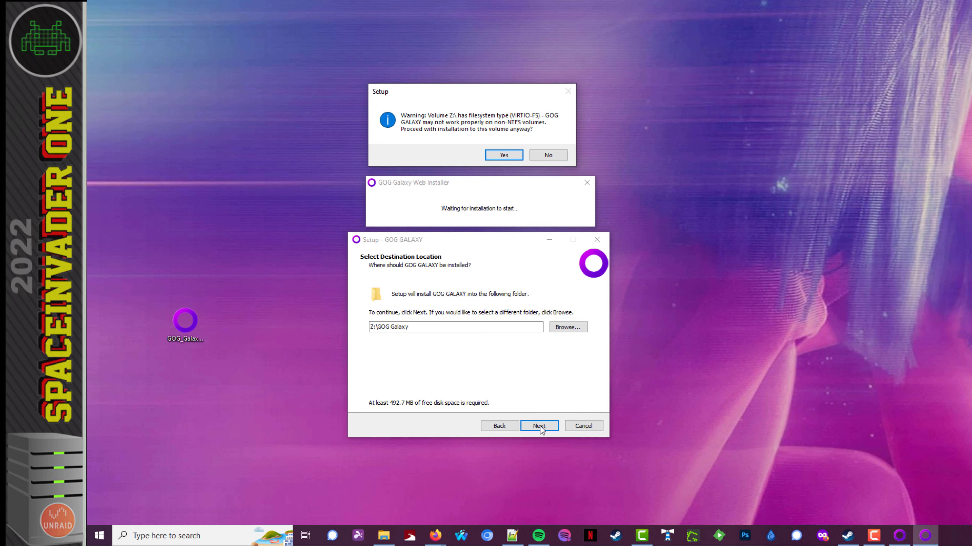
key(Return)
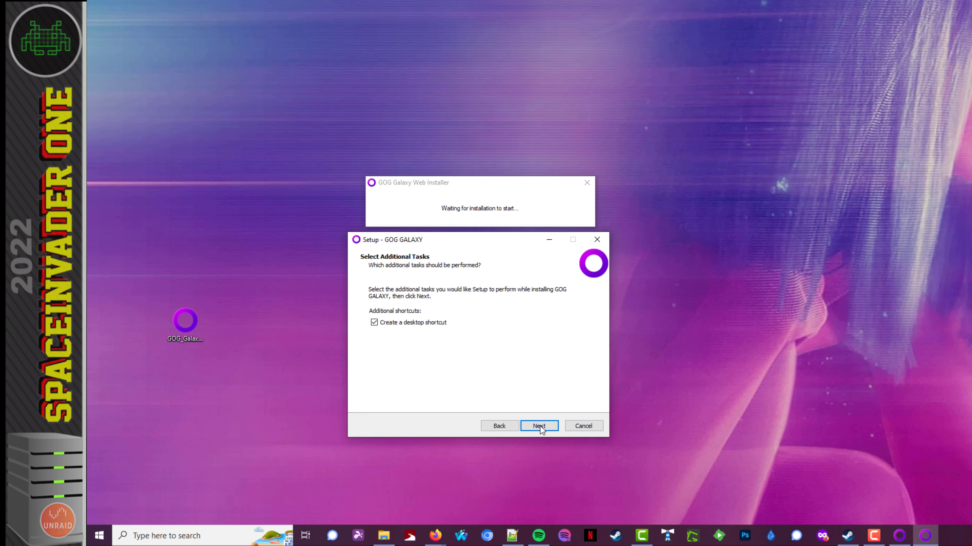
click(539, 426)
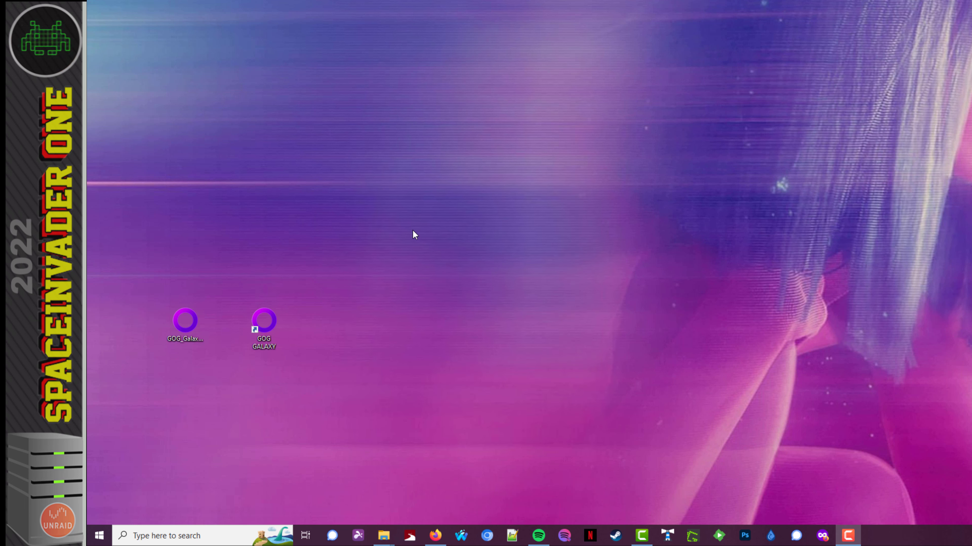
Try to launch GOG GALAXY from its desktop shortcut and dismiss the error message.
double_click(274, 323)
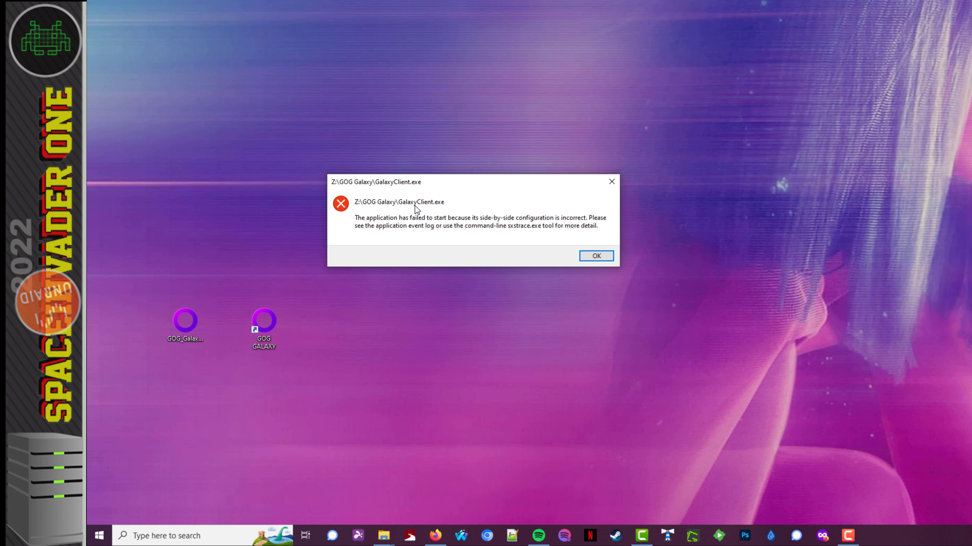
key(Return)
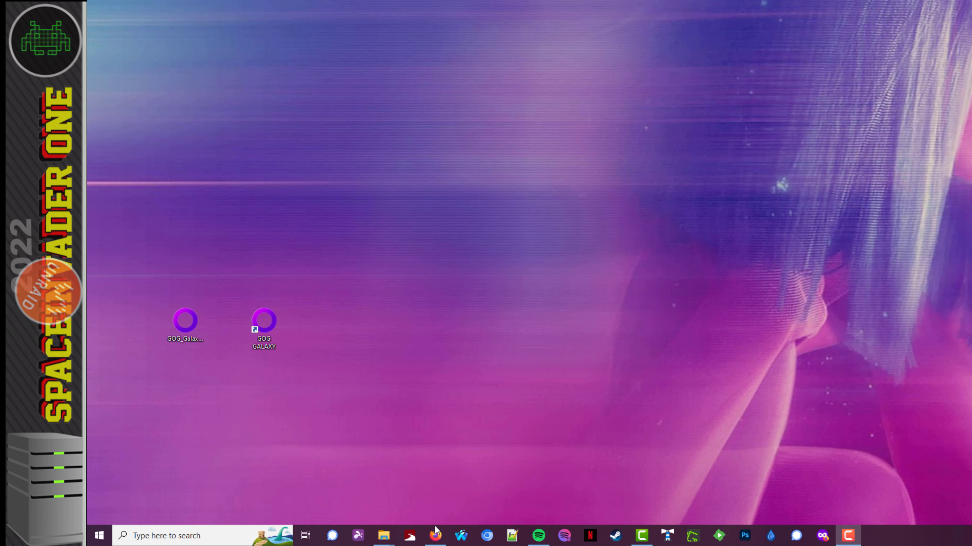
Switch to the Unraid web interface in Firefox and inspect the GOG Galaxy folder in the games2 share, returning to its parent directory.
click(435, 536)
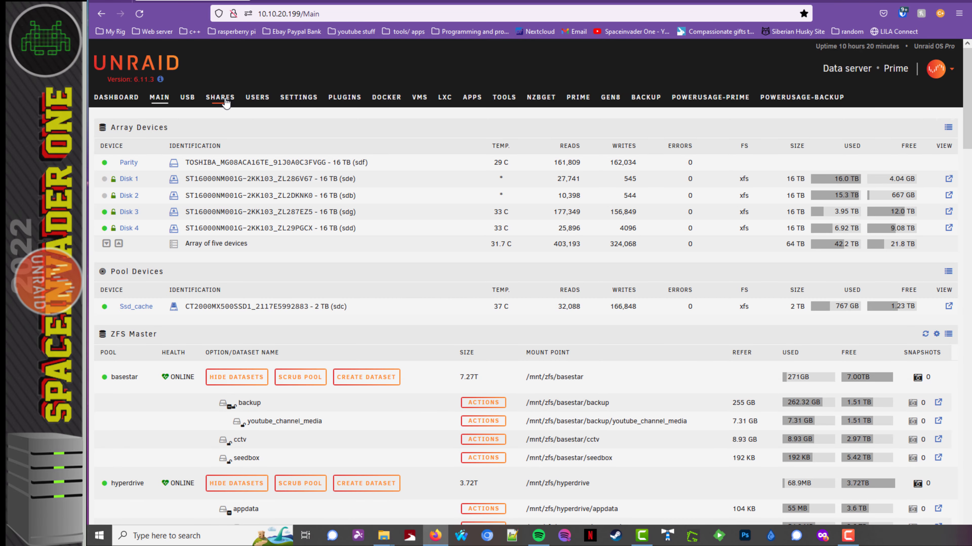
click(224, 99)
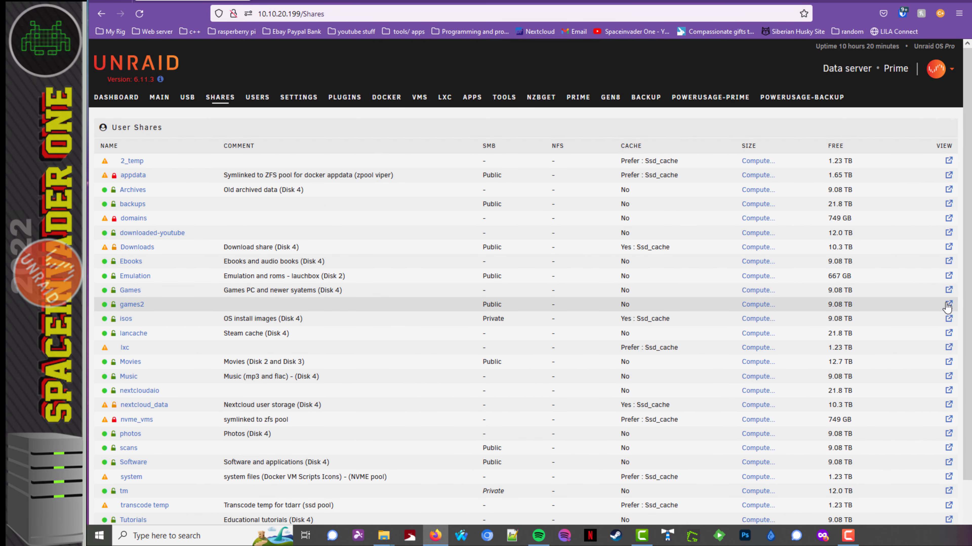
click(948, 307)
click(169, 178)
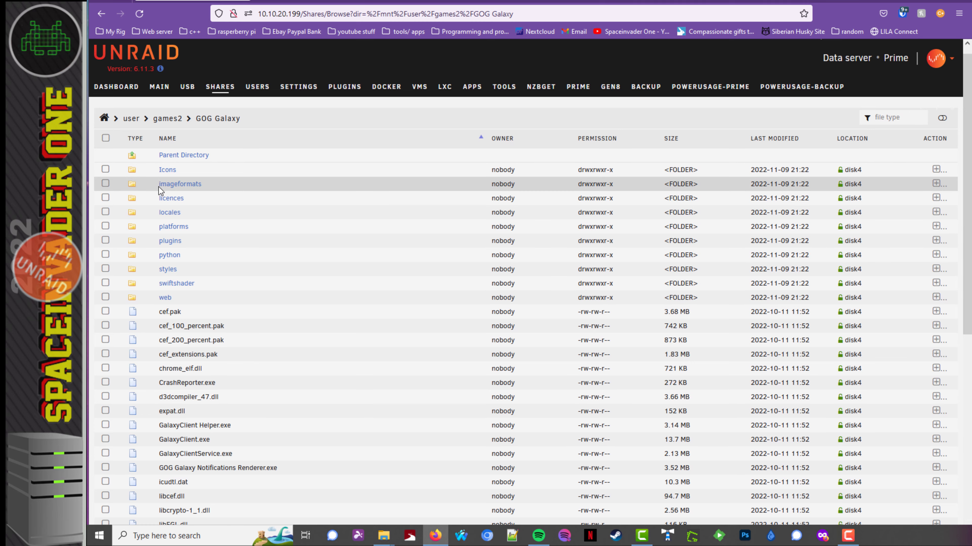
click(170, 156)
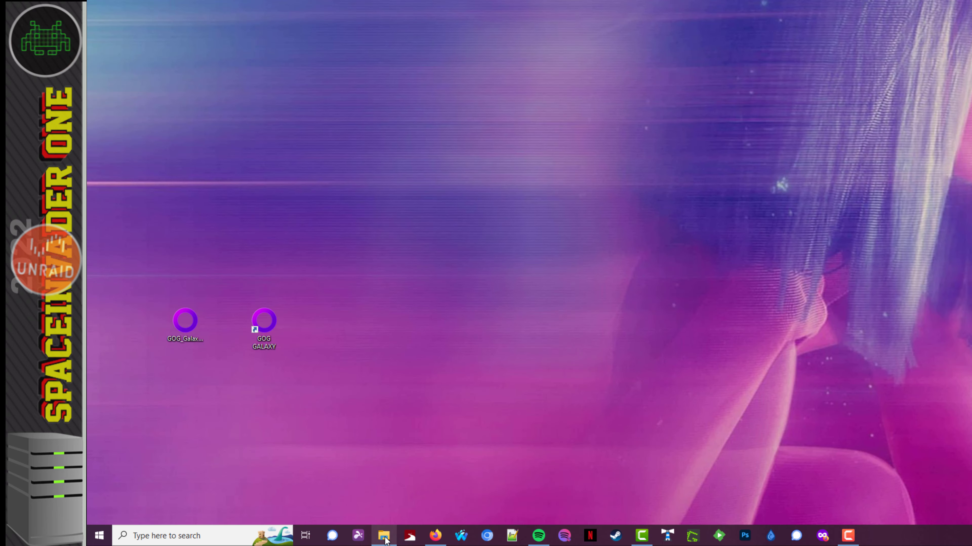
Map the network folder \\10.10.20.199\games2 as drive Y: from File Explorer, with reconnection at sign-in.
click(384, 536)
click(726, 162)
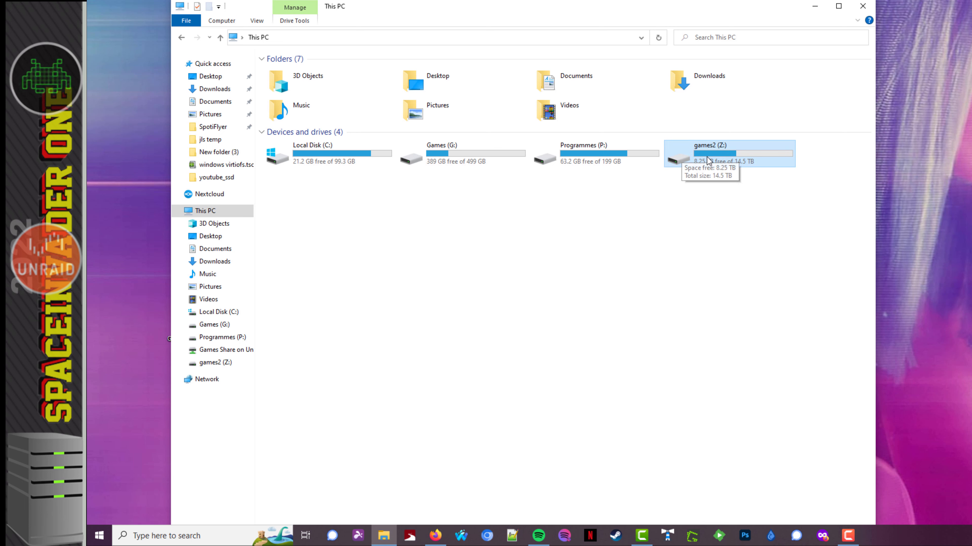
click(229, 23)
click(299, 42)
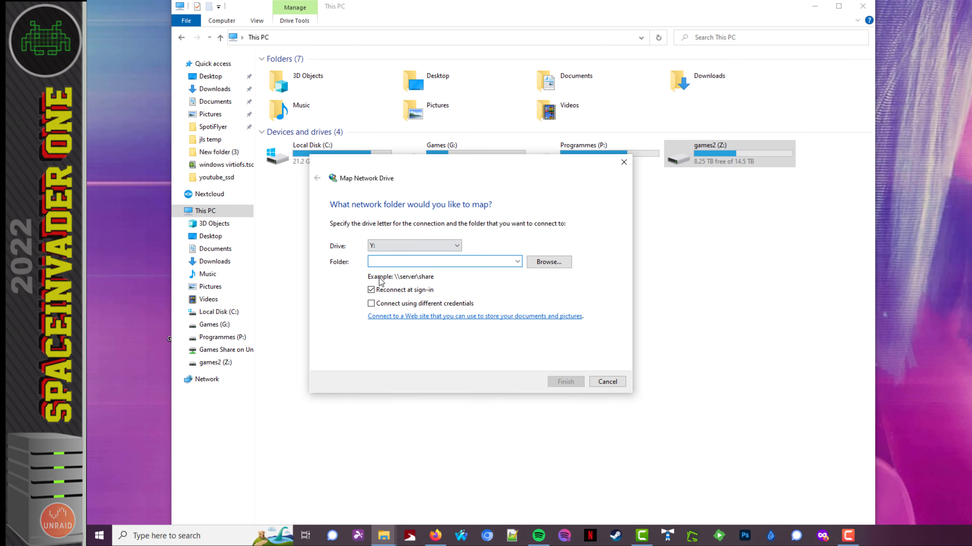
click(517, 261)
click(511, 275)
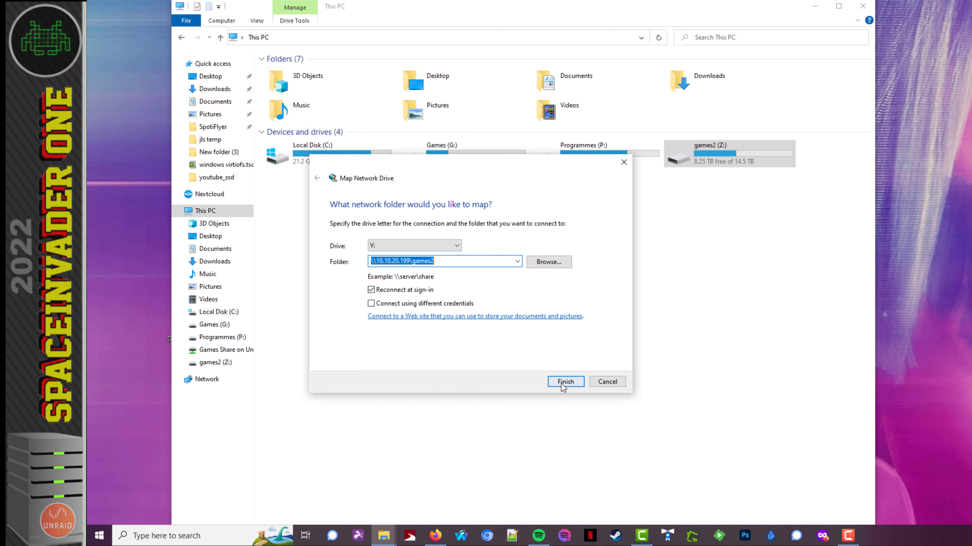
click(565, 382)
Run GalaxyClient from the GOG Galaxy folder on the mapped Y: drive, and close its login window and the folder window.
double_click(342, 152)
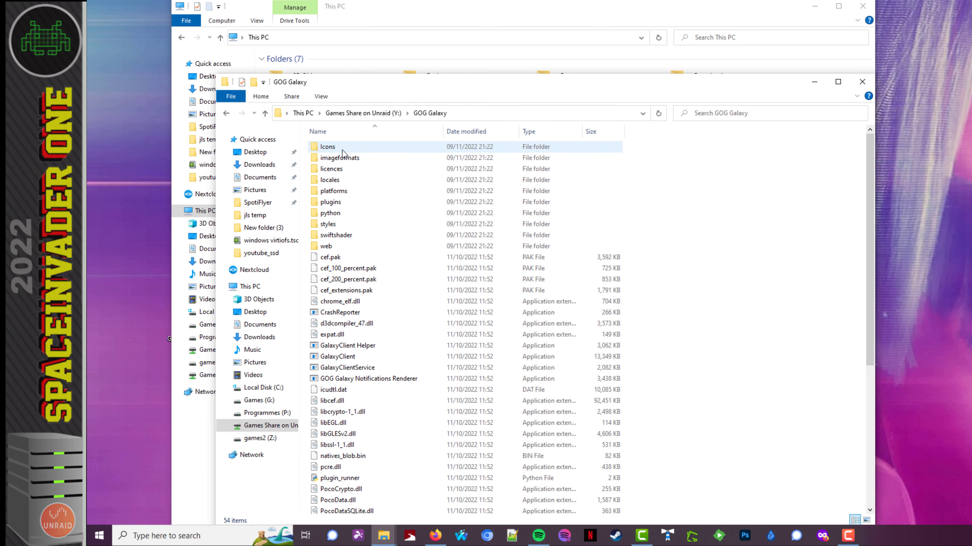
click(340, 358)
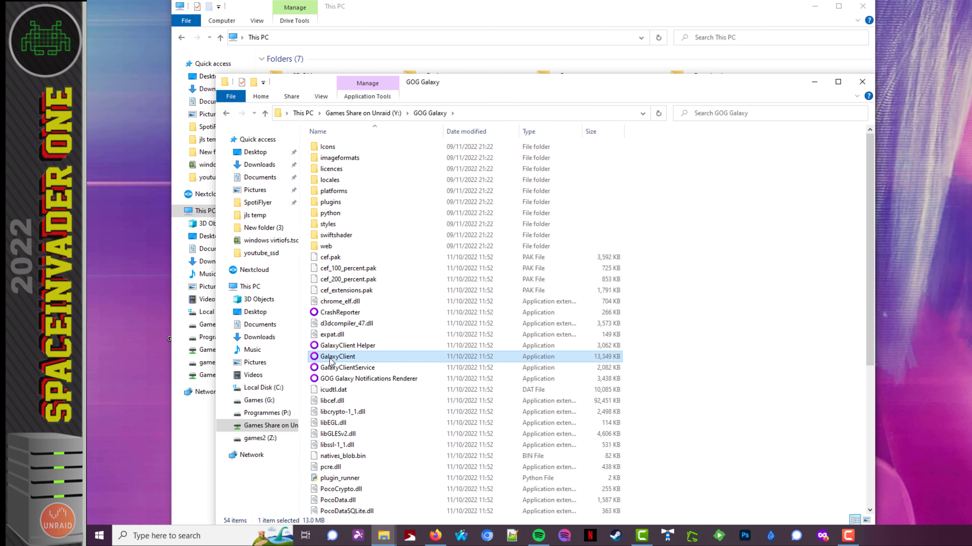
double_click(330, 360)
click(539, 302)
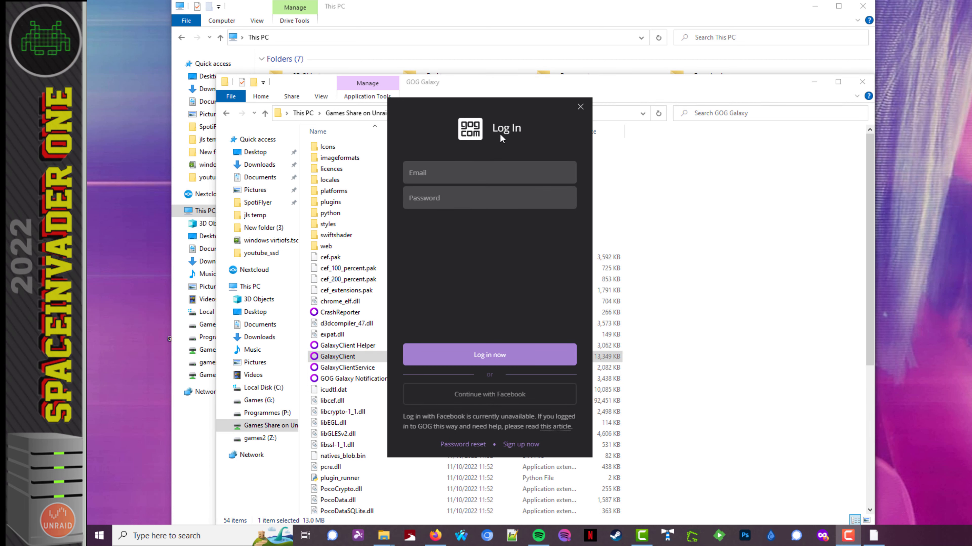
click(580, 107)
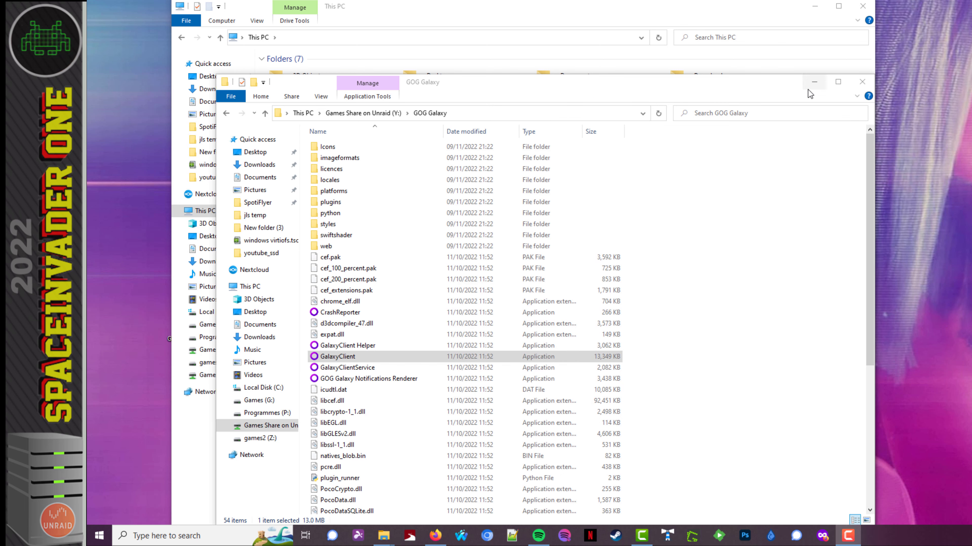
click(861, 82)
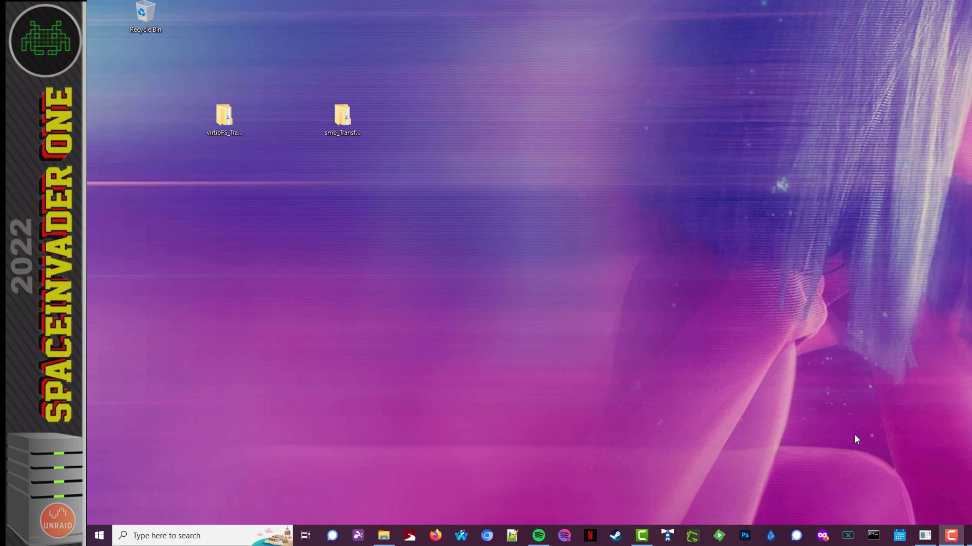
Open the games2 (Z:) drive in File Explorer.
click(384, 536)
click(786, 274)
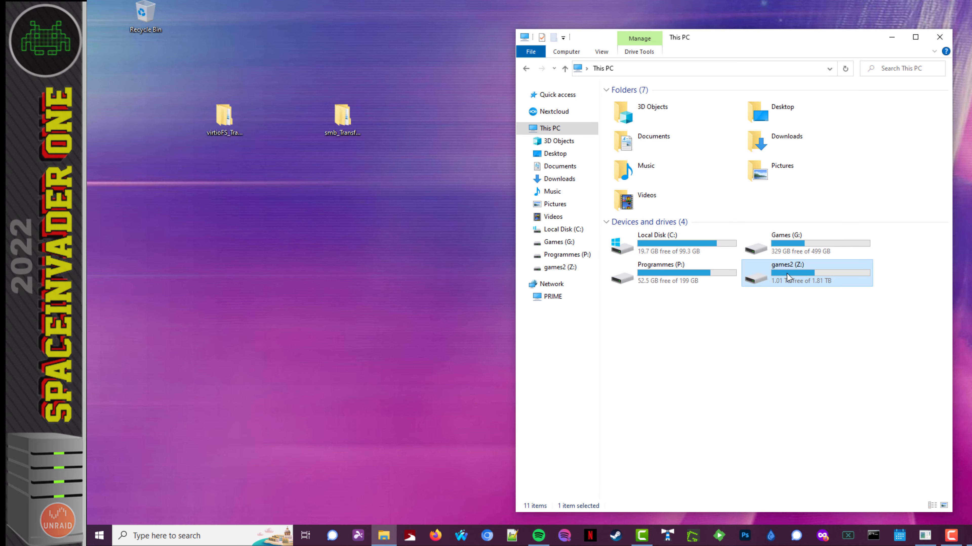
double_click(786, 274)
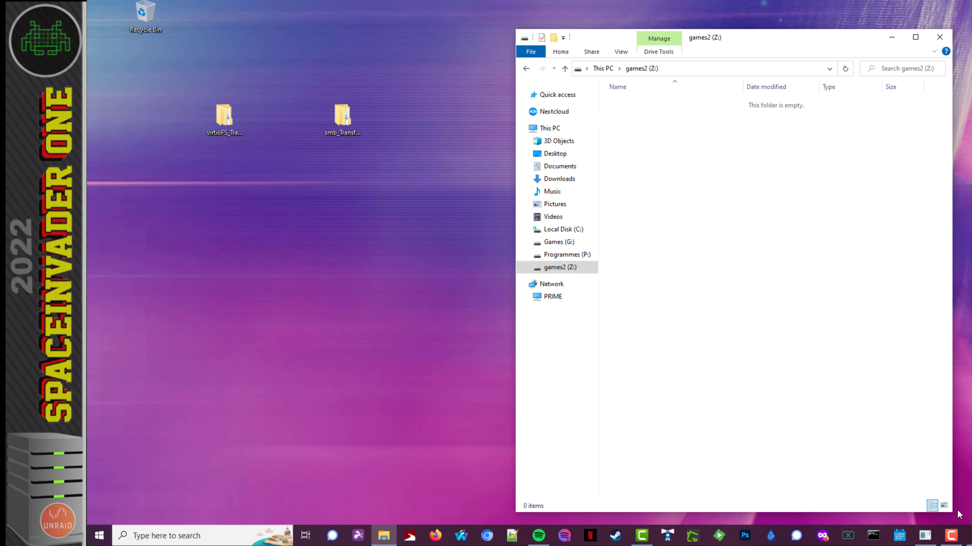
Check the properties of the virtioFS_Transfer_in desktop folder and copy it to games2 (Z:), timing the transfer with the Stopwatch + Timer app.
click(969, 536)
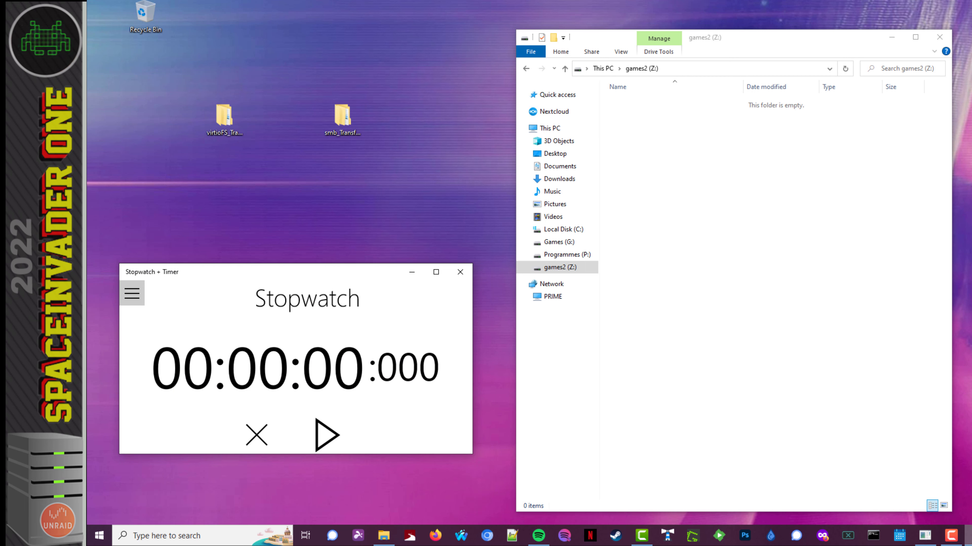
right_click(225, 115)
click(257, 407)
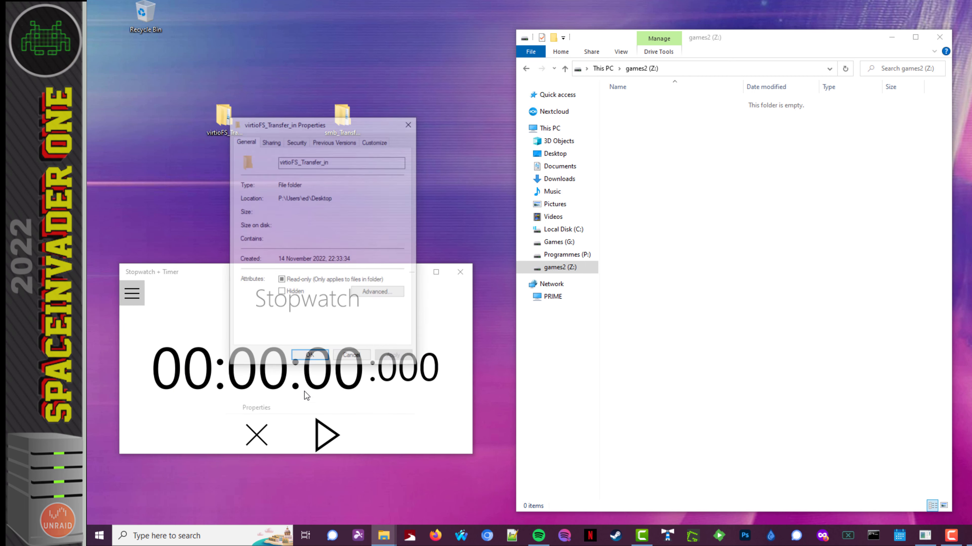
click(350, 361)
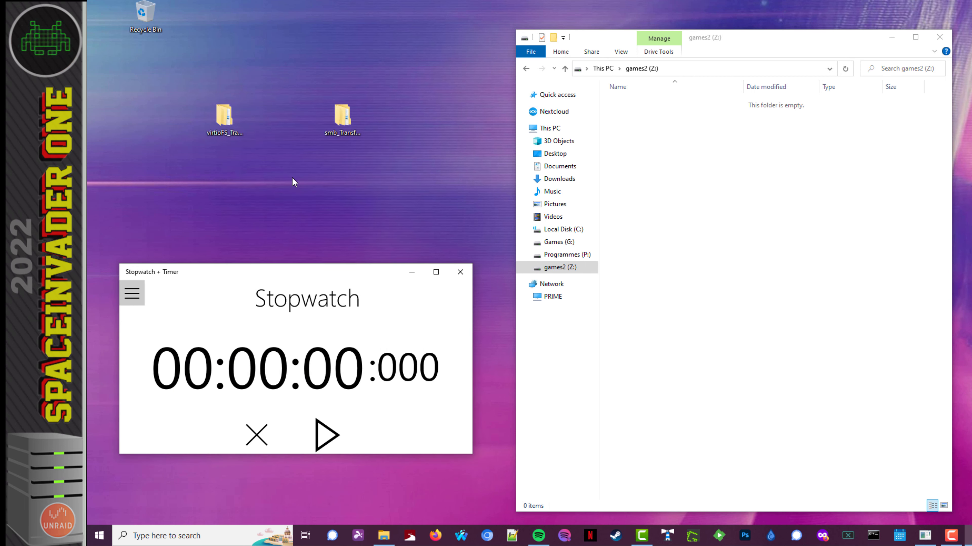
click(225, 116)
click(325, 436)
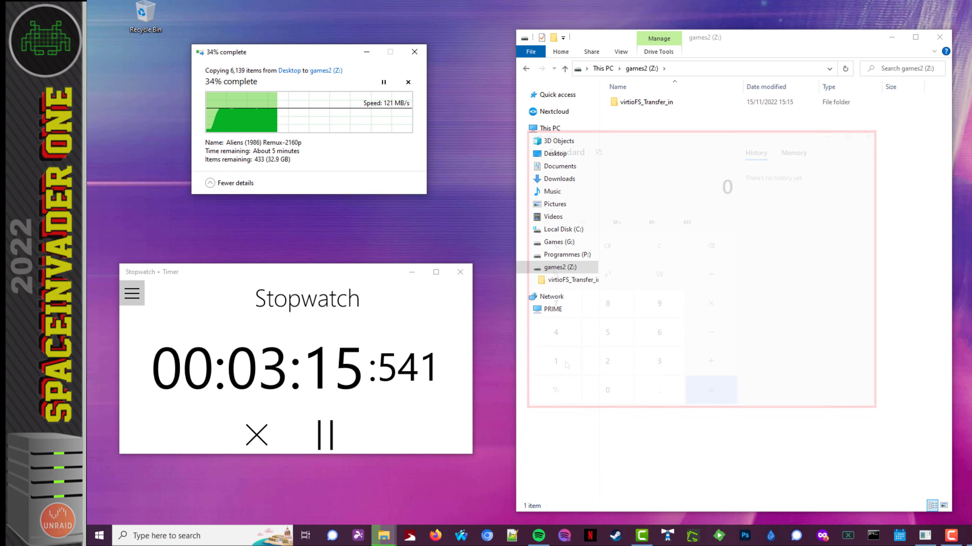
Calculate 1000 ÷ 8 in Calculator to convert gigabit speed to megabytes per second, and close Calculator.
click(562, 364)
click(605, 390)
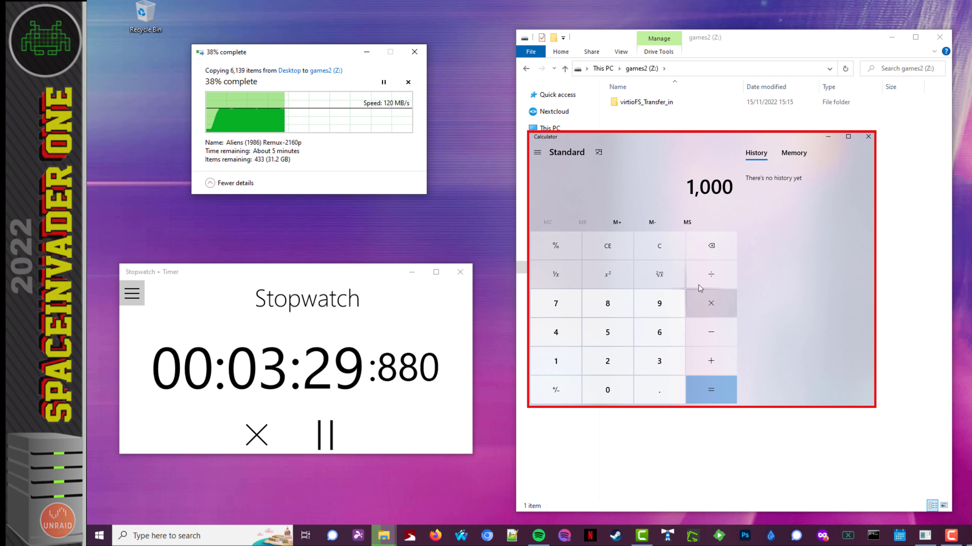
click(710, 274)
click(607, 303)
click(708, 390)
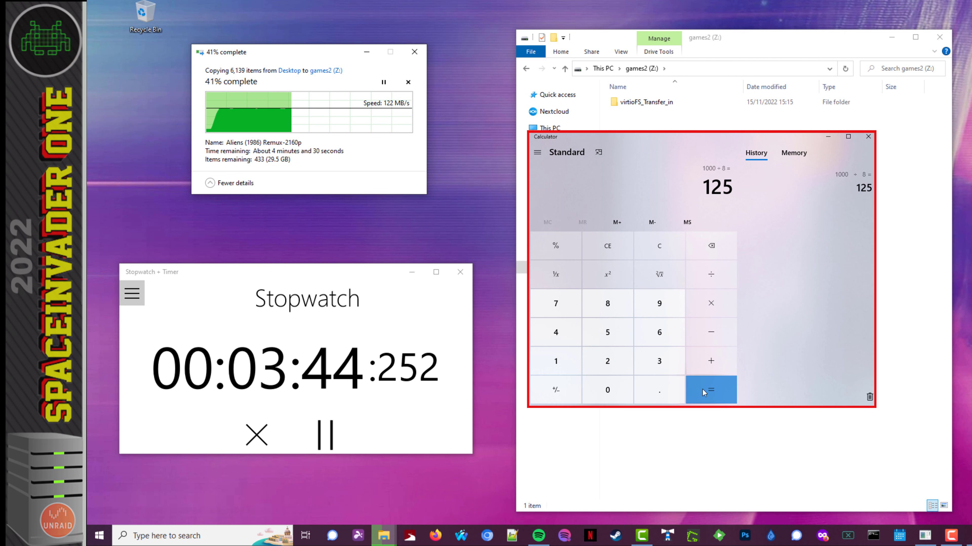
double_click(703, 191)
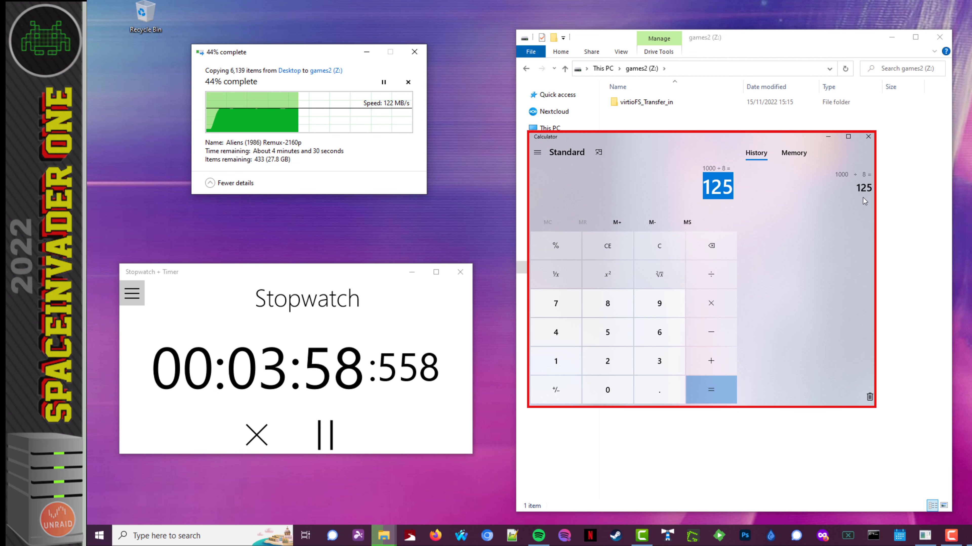
click(868, 137)
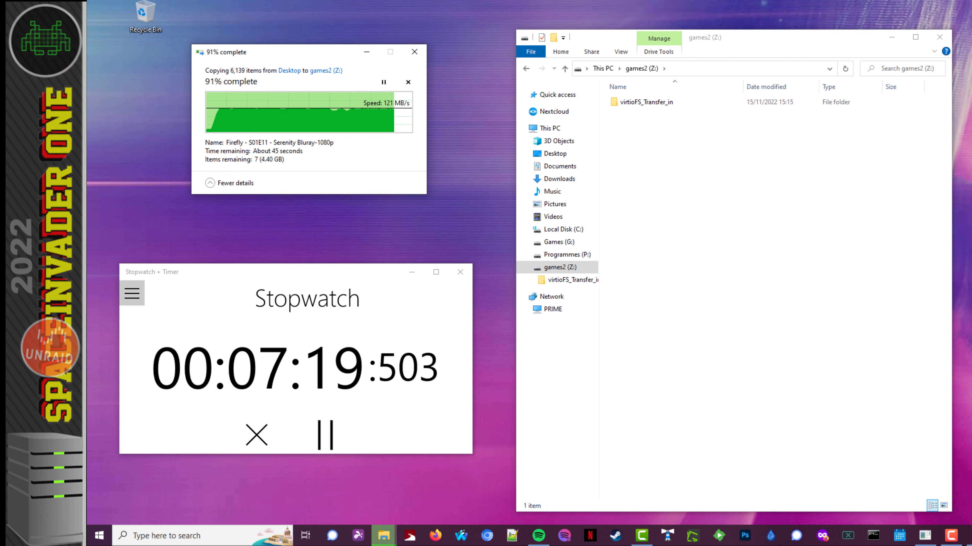
Stop timing the copy to games2 (Z:), and time copying the virtioFS_Transfer_out folder from games2 (Z:) to the desktop.
click(328, 436)
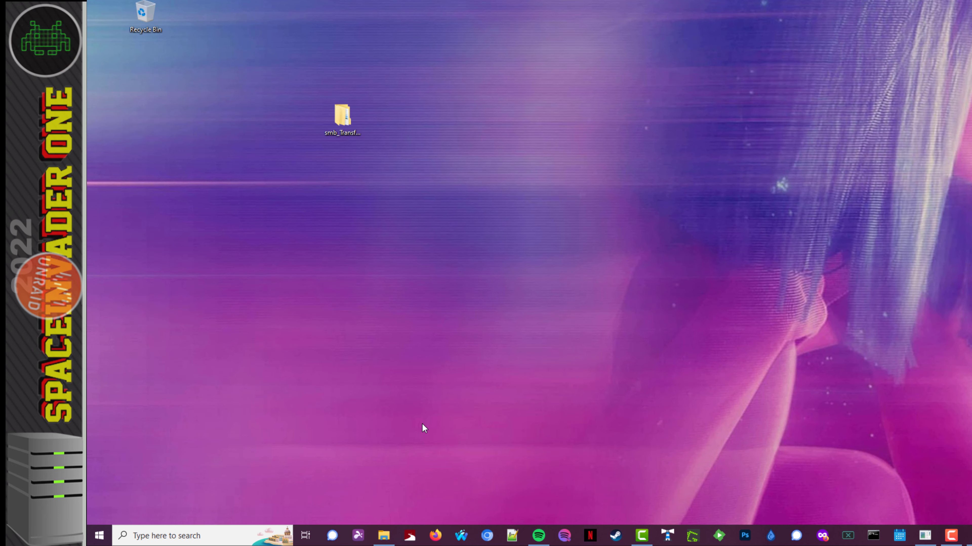
click(384, 536)
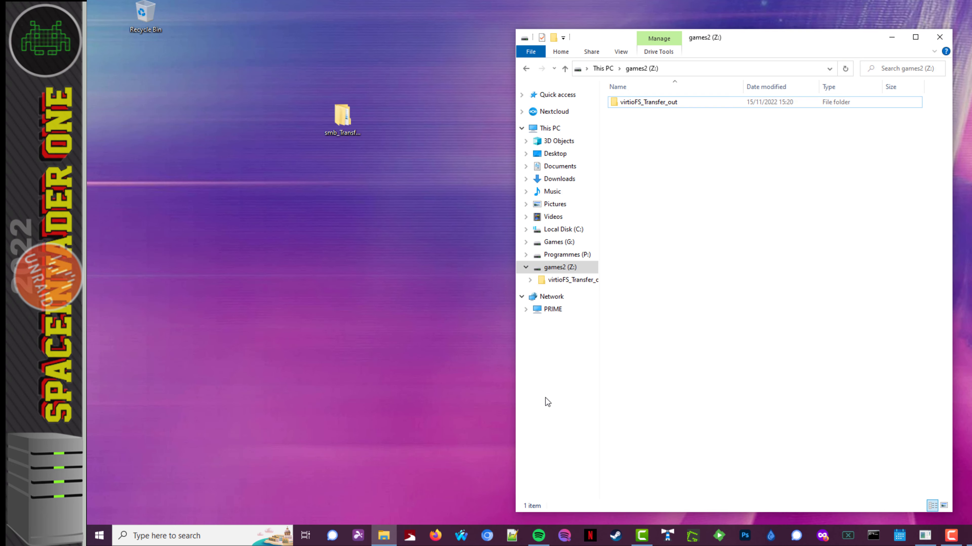
click(612, 103)
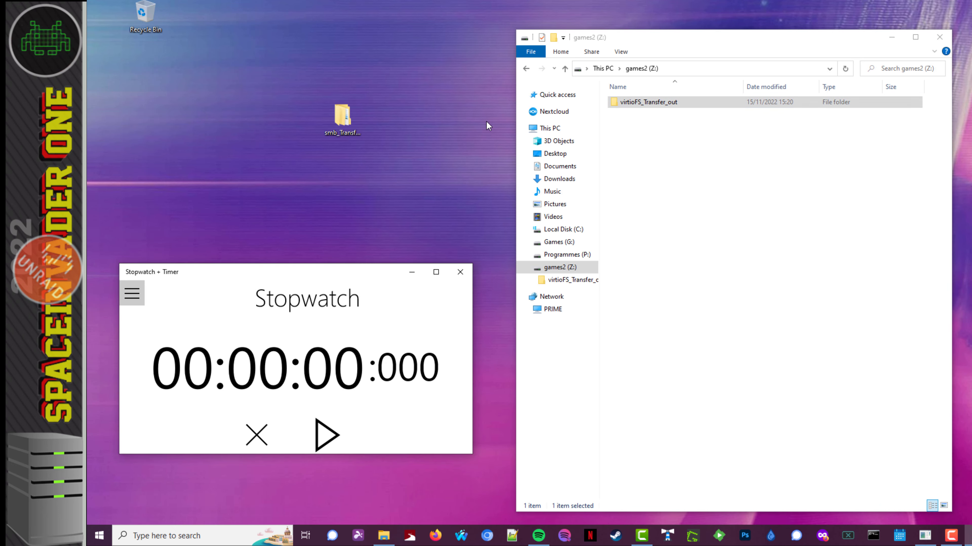
click(325, 435)
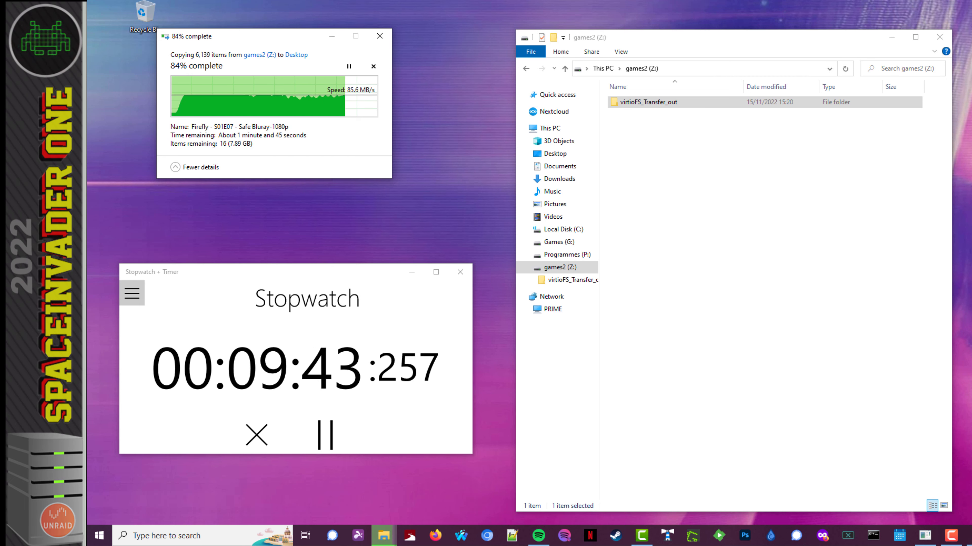
click(325, 435)
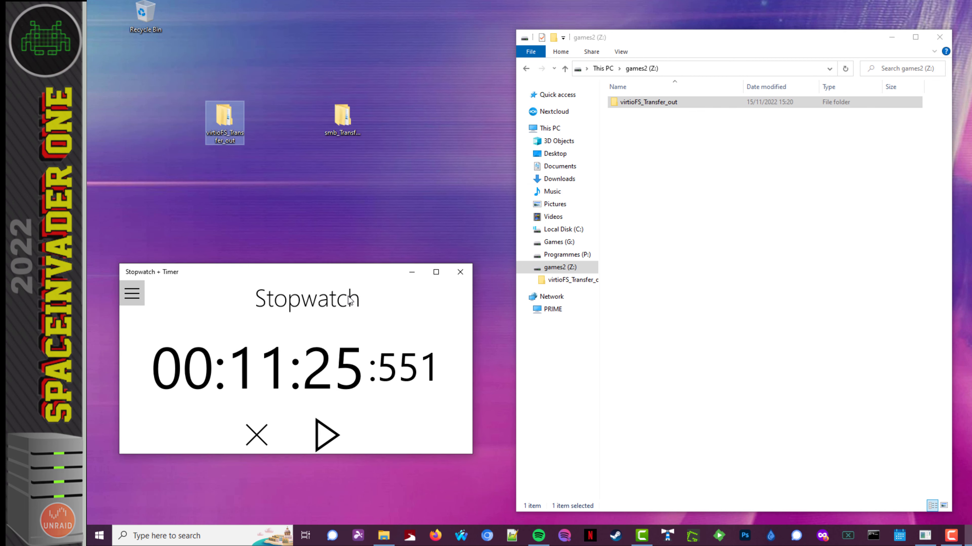